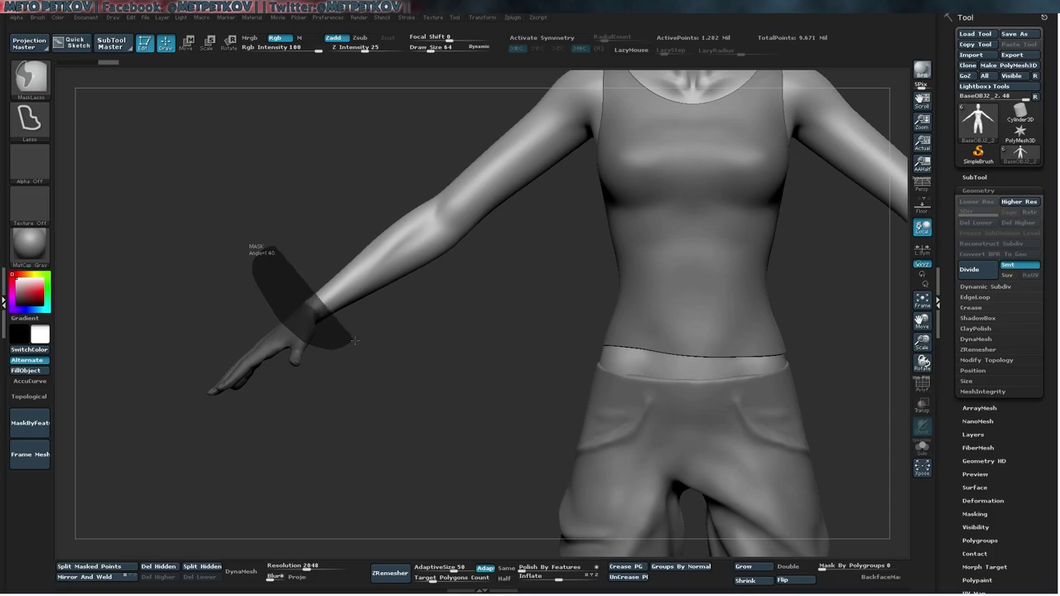
- Mask one of the character's hands up to the wrist with lasso mask strokes, correcting the mask edge from another angle
{"action": "left_click_drag", "start_coordinate": [364, 338], "coordinate": [252, 321]}
{"action": "mouse_move", "coordinate": [315, 246]}
{"action": "left_mouse_down"}
{"action": "mouse_move", "coordinate": [391, 291]}
{"action": "mouse_move", "coordinate": [461, 354]}
{"action": "left_mouse_up"}
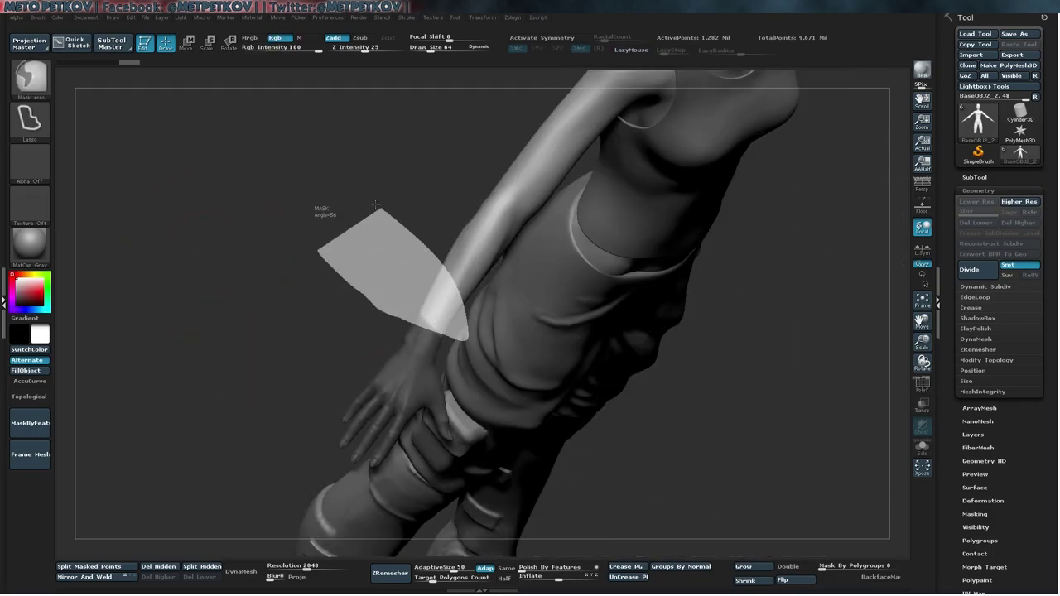
{"action": "mouse_move", "coordinate": [352, 265]}
{"action": "left_mouse_down"}
{"action": "mouse_move", "coordinate": [417, 289]}
{"action": "mouse_move", "coordinate": [485, 371]}
{"action": "mouse_move", "coordinate": [415, 353]}
{"action": "mouse_move", "coordinate": [215, 355]}
{"action": "left_mouse_up"}
{"action": "left_click", "coordinate": [216, 354], "text": "ctrl"}
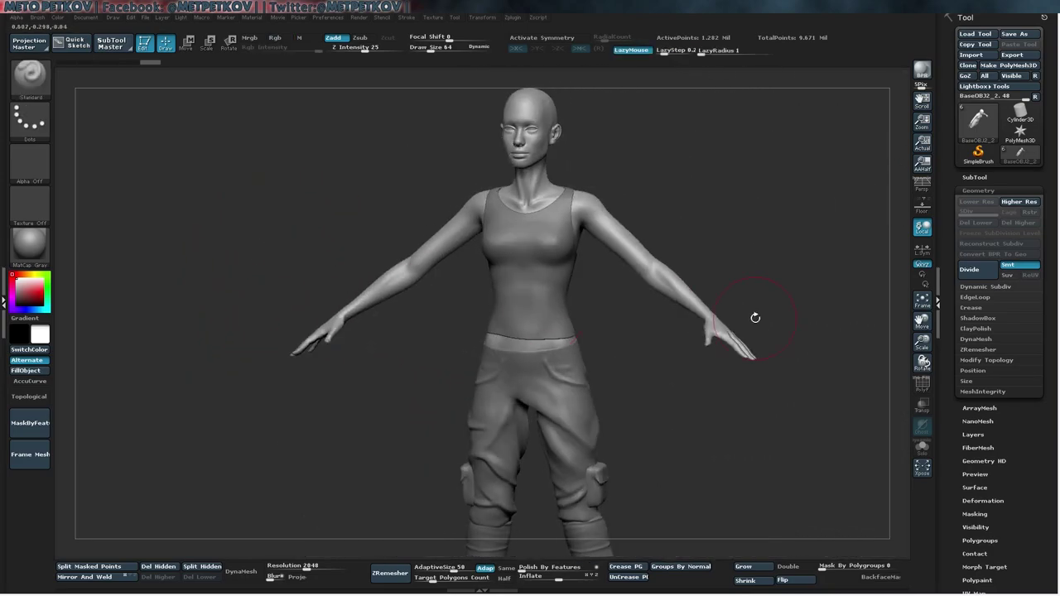
- Duplicate the body subtool, isolate the single hand on the copy, and delete all the hidden geometry
{"action": "left_click", "coordinate": [974, 178]}
{"action": "left_click", "coordinate": [975, 429]}
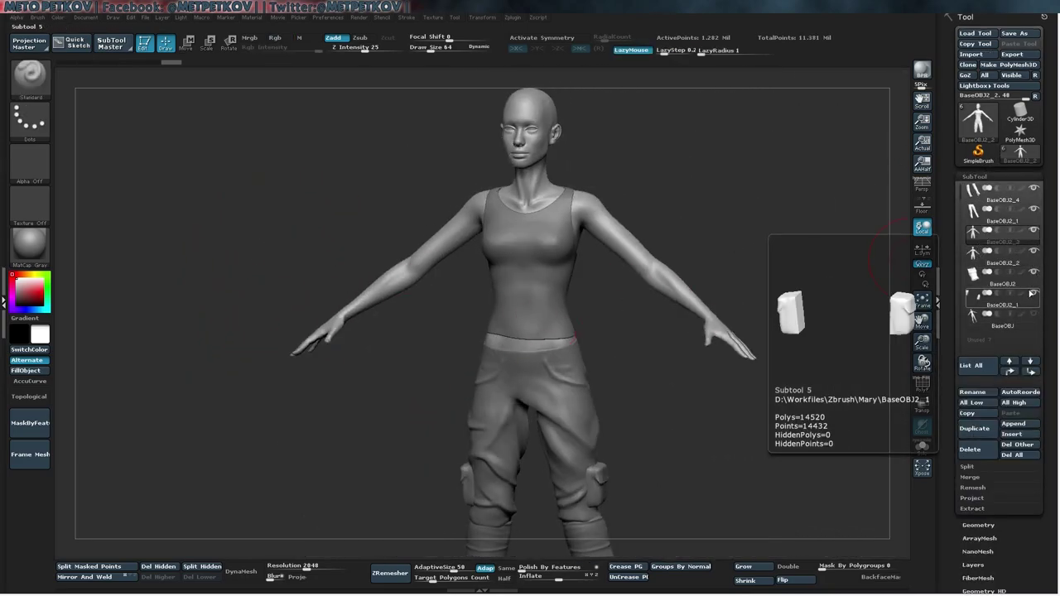
{"action": "left_click", "coordinate": [325, 333], "text": "ctrl+shift"}
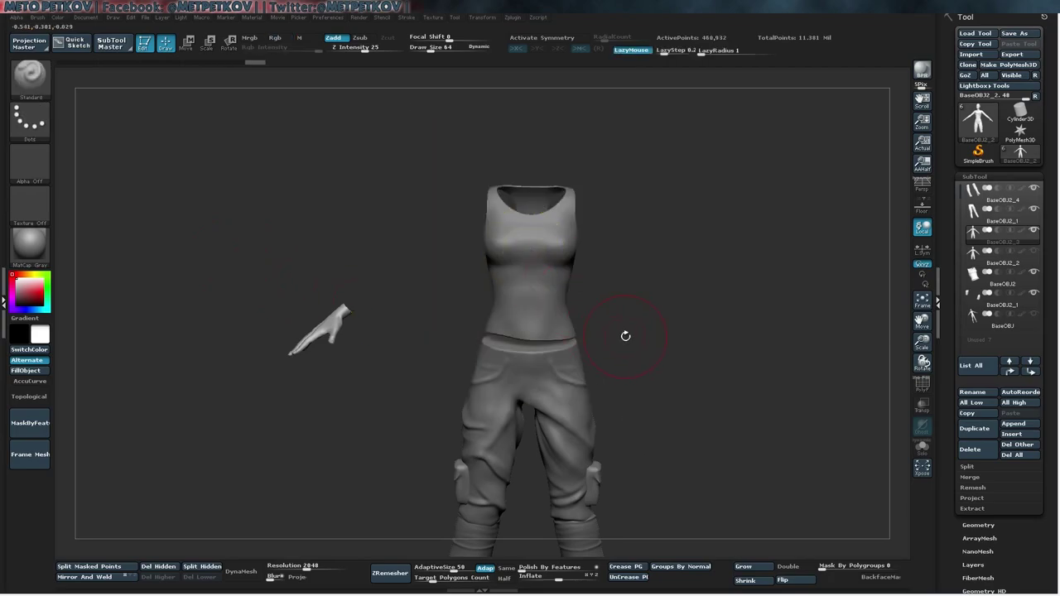
{"action": "left_click_drag", "start_coordinate": [617, 334], "coordinate": [573, 371], "text": "alt"}
{"action": "left_click_drag", "start_coordinate": [419, 123], "coordinate": [671, 360], "text": "ctrl+alt+shift"}
{"action": "left_click", "coordinate": [159, 571]}
{"action": "left_click_drag", "start_coordinate": [216, 373], "coordinate": [420, 172]}
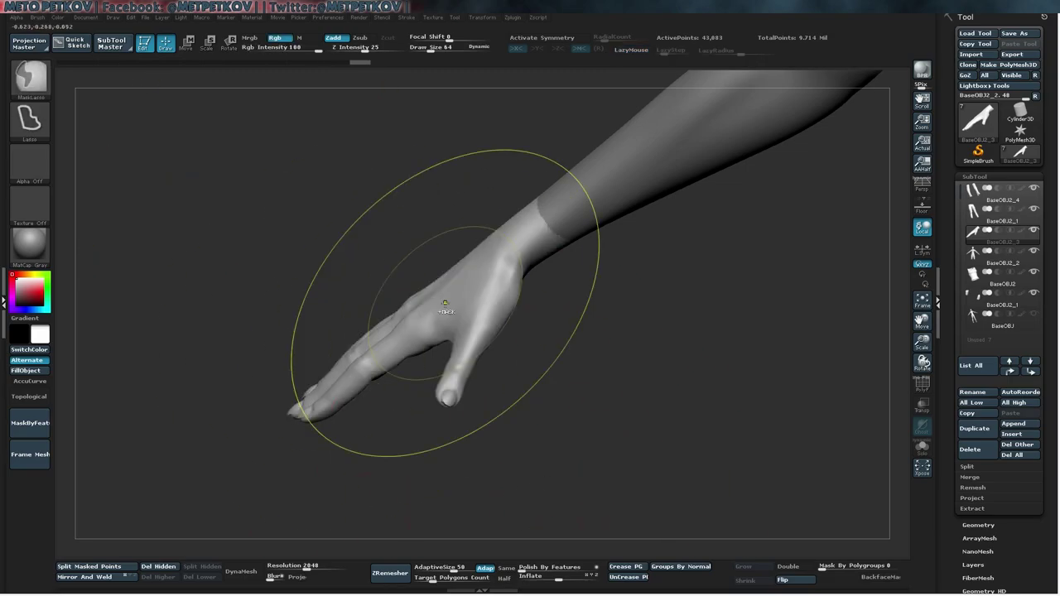
- Retopologize the hand with ZRemesher at AdaptiveSize 0 with Half enabled, and display its polyframe
{"action": "left_click_drag", "start_coordinate": [595, 569], "coordinate": [530, 570]}
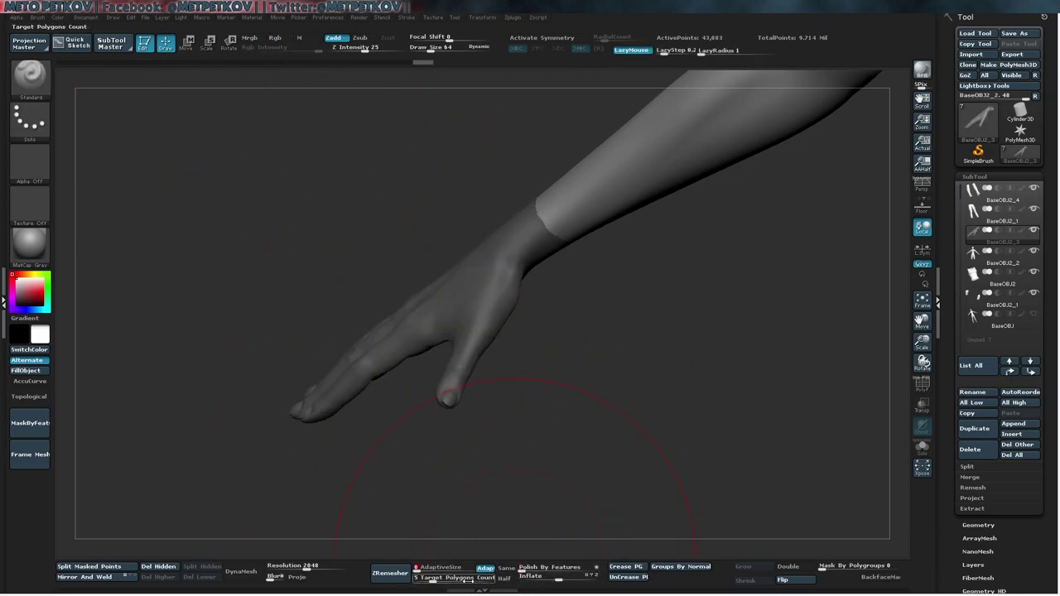
{"action": "left_click", "coordinate": [394, 575]}
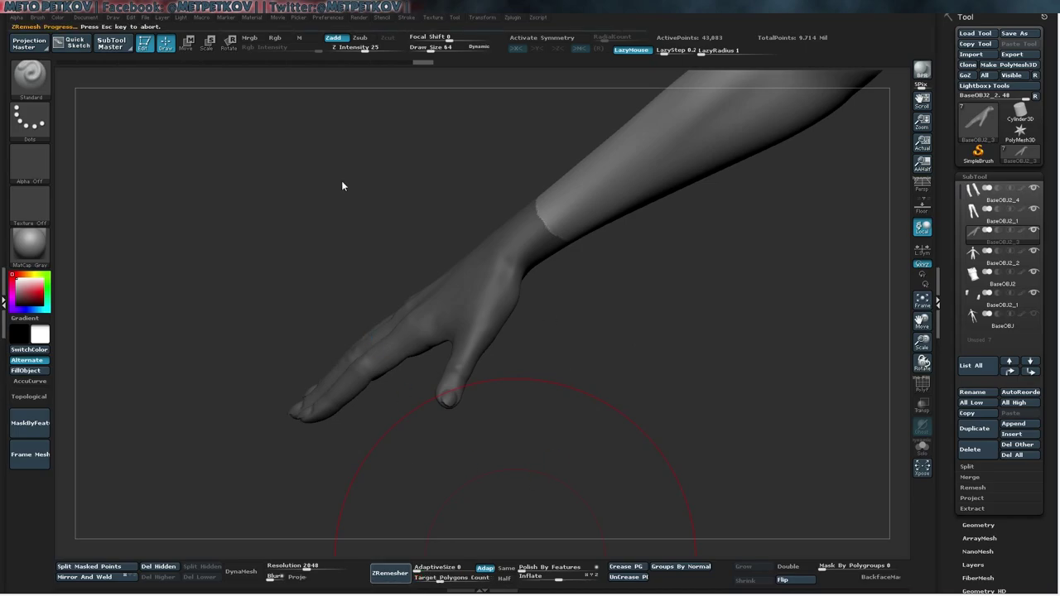
{"action": "key", "text": "shift+f"}
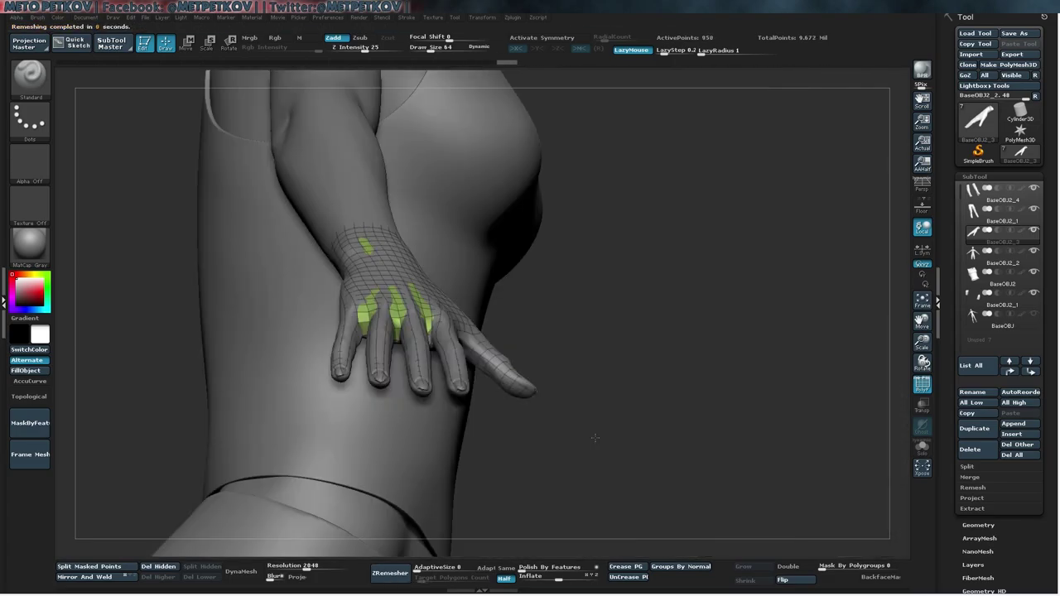
{"action": "left_click_drag", "start_coordinate": [595, 437], "coordinate": [425, 568]}
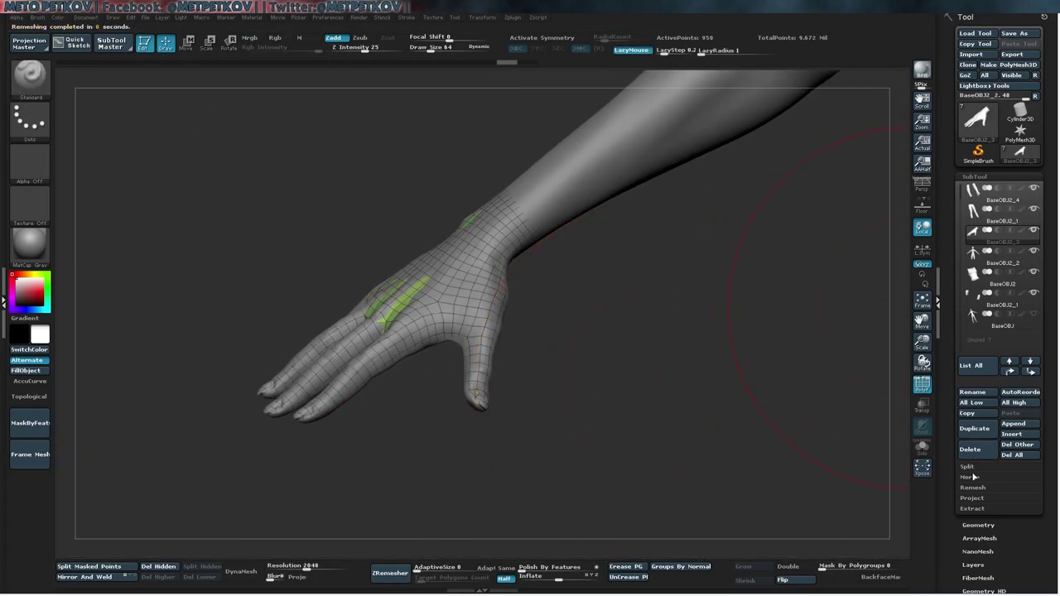
- Check the remeshed hand in isolation and inflate it so it sits outside the original hand
{"action": "left_click", "coordinate": [974, 498]}
{"action": "left_click", "coordinate": [922, 447]}
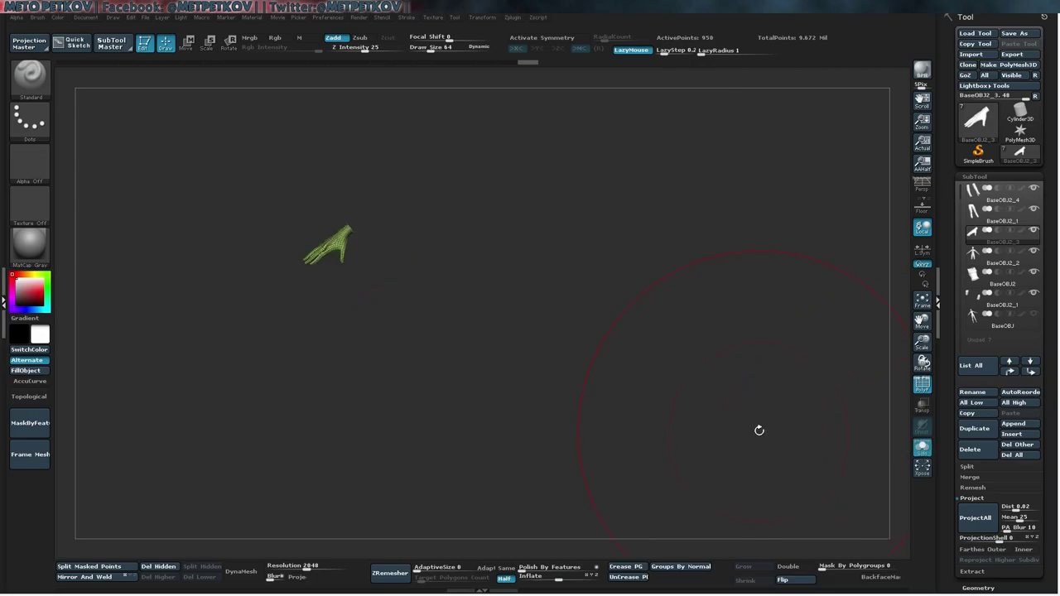
{"action": "key", "text": "ctrl+shift+s"}
{"action": "key", "text": "f"}
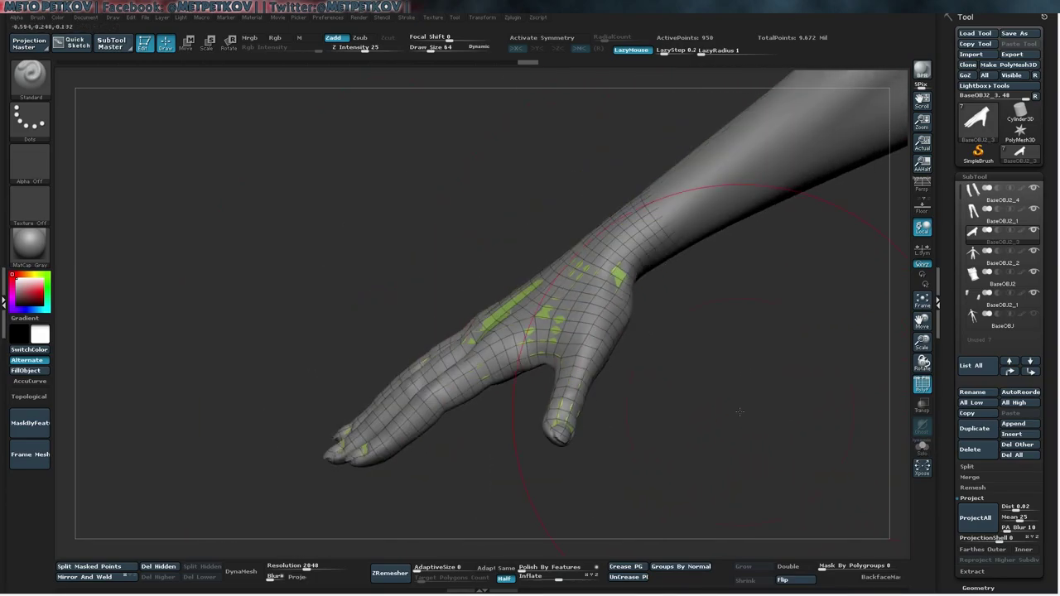
{"action": "left_click_drag", "start_coordinate": [535, 576], "coordinate": [563, 578]}
{"action": "left_click_drag", "start_coordinate": [637, 512], "coordinate": [641, 416]}
- Give the whole glove shell thickness with the ZModeler brush and crease its polygroup borders
{"action": "key", "text": "b"}
{"action": "key", "text": "z"}
{"action": "key", "text": "m"}
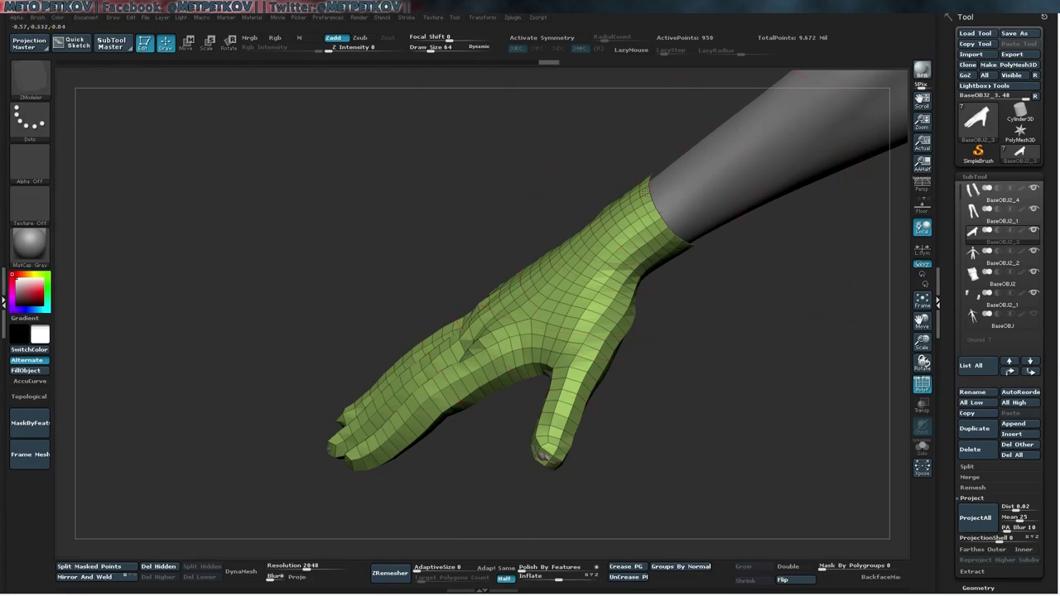
{"action": "key", "text": "space"}
{"action": "left_click", "coordinate": [536, 320]}
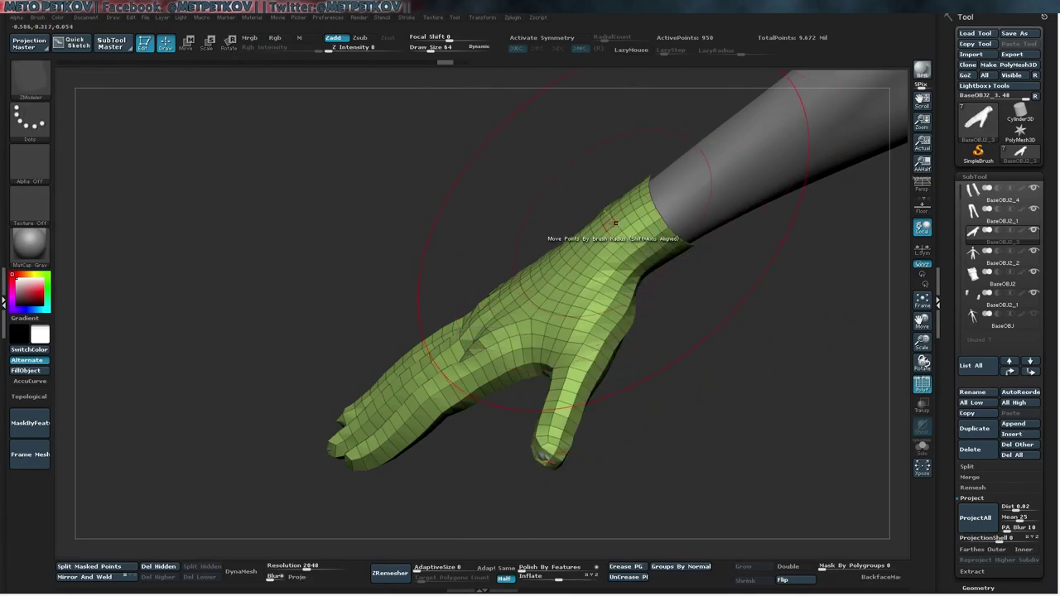
{"action": "left_click", "coordinate": [542, 241]}
{"action": "mouse_move", "coordinate": [776, 356]}
{"action": "left_mouse_down"}
{"action": "mouse_move", "coordinate": [745, 398]}
{"action": "mouse_move", "coordinate": [713, 406]}
{"action": "mouse_move", "coordinate": [717, 368]}
{"action": "mouse_move", "coordinate": [718, 407]}
{"action": "mouse_move", "coordinate": [698, 312]}
{"action": "left_mouse_up"}
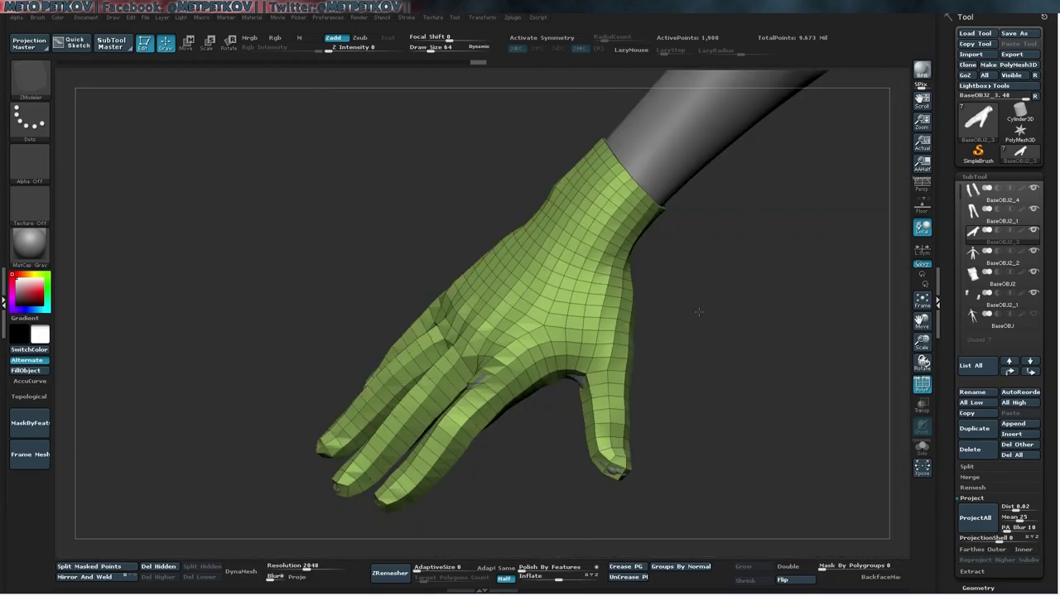
{"action": "left_click", "coordinate": [630, 568]}
- Reselect the glove subtool and inspect the back of the hand and fingers
{"action": "mouse_move", "coordinate": [707, 379]}
{"action": "left_mouse_down"}
{"action": "mouse_move", "coordinate": [700, 348]}
{"action": "mouse_move", "coordinate": [708, 377]}
{"action": "left_mouse_up"}
{"action": "left_click", "coordinate": [378, 267], "text": "alt"}
{"action": "left_click_drag", "start_coordinate": [285, 218], "coordinate": [693, 557], "text": "ctrl+shift"}
{"action": "left_click", "coordinate": [620, 214], "text": "alt"}
{"action": "left_click_drag", "start_coordinate": [145, 153], "coordinate": [317, 288]}
{"action": "key", "text": "f"}
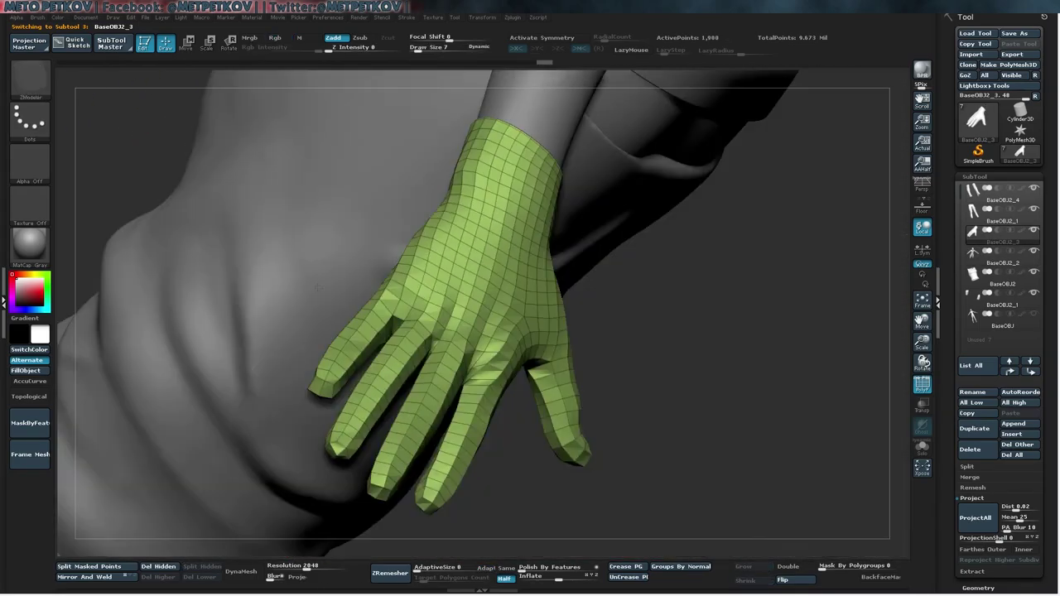
- Clean up the low-poly glove's shape around the knuckles and finger gaps with sculpting brushes
{"action": "left_click_drag", "start_coordinate": [356, 323], "coordinate": [501, 358]}
{"action": "key", "text": "f"}
{"action": "key", "text": "ctrl+z"}
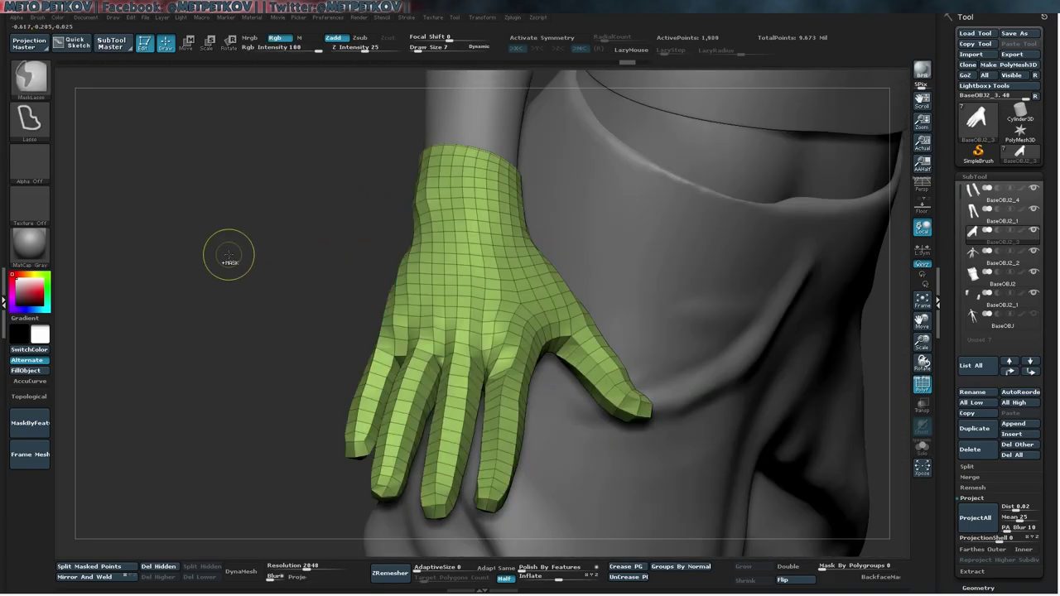
{"action": "key", "text": "b"}
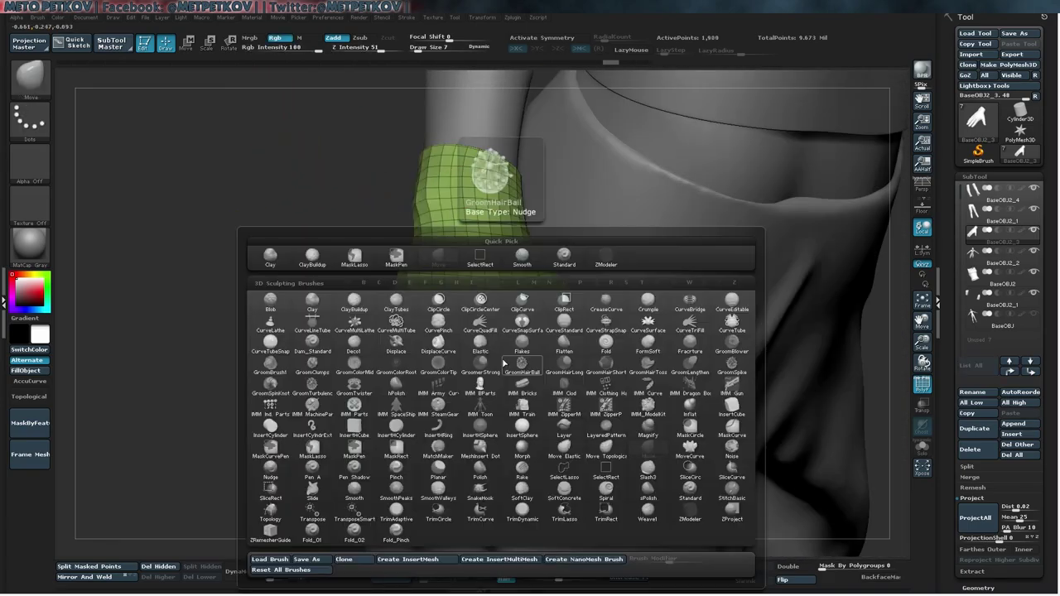
{"action": "key", "text": "s"}
{"action": "key", "text": "t"}
{"action": "mouse_move", "coordinate": [414, 359]}
{"action": "left_mouse_down"}
{"action": "mouse_move", "coordinate": [642, 388]}
{"action": "mouse_move", "coordinate": [407, 337]}
{"action": "left_mouse_up"}
- Subdivide the glove three times and adjust its form around the knuckles with the Move brush
{"action": "key", "text": "ctrl+d"}
{"action": "key", "text": "ctrl+d"}
{"action": "key", "text": "ctrl+d"}
{"action": "key", "text": "b"}
{"action": "key", "text": "m"}
{"action": "key", "text": "v"}
{"action": "left_click_drag", "start_coordinate": [469, 354], "coordinate": [424, 261]}
- Delete the glove's lower subdivision levels and convert it to a DynaMesh at resolution 2048
{"action": "left_click_drag", "start_coordinate": [556, 294], "coordinate": [290, 216]}
{"action": "key", "text": "ctrl+shift"}
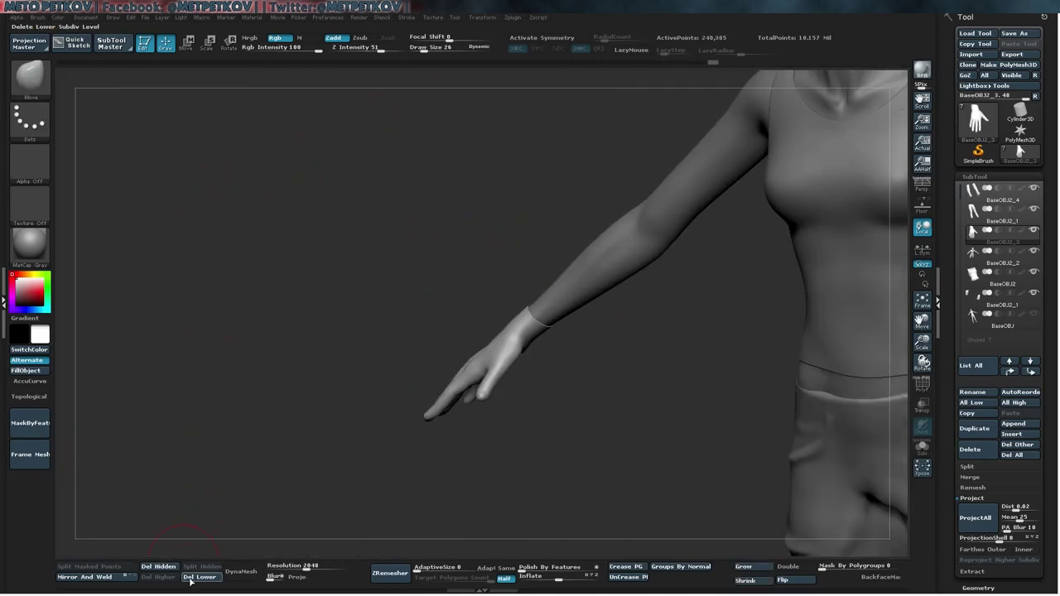
{"action": "left_click_drag", "start_coordinate": [248, 390], "coordinate": [275, 546]}
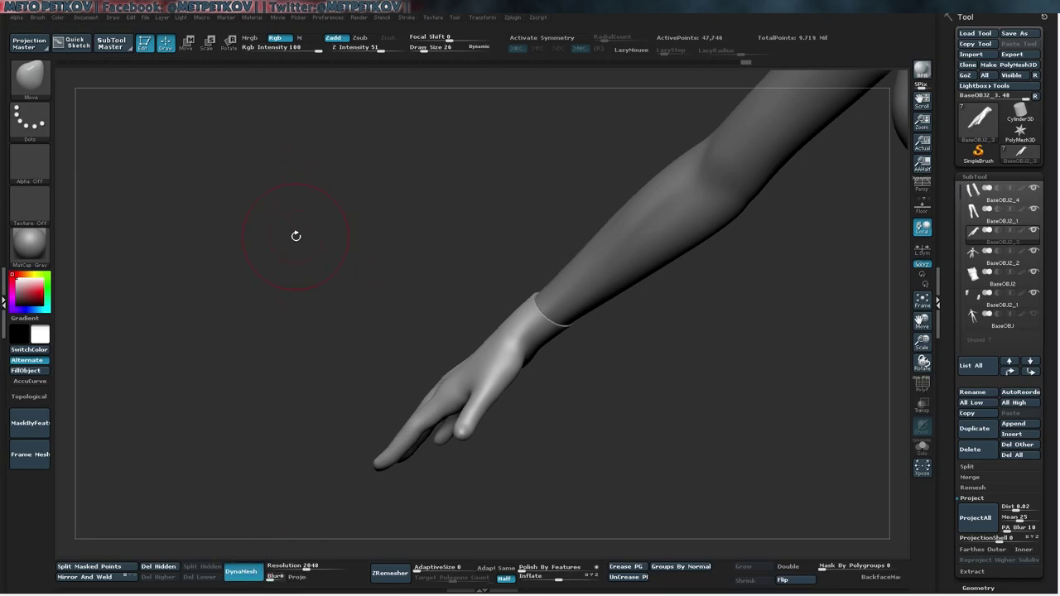
- Build up the knuckles and back of the glove with the Clay brush, and smooth the strokes
{"action": "mouse_move", "coordinate": [891, 431]}
{"action": "left_mouse_down"}
{"action": "mouse_move", "coordinate": [909, 445]}
{"action": "mouse_move", "coordinate": [265, 166]}
{"action": "left_mouse_up"}
{"action": "key", "text": "b"}
{"action": "key", "text": "l"}
{"action": "key", "text": "space"}
{"action": "mouse_move", "coordinate": [580, 332]}
{"action": "left_mouse_down"}
{"action": "mouse_move", "coordinate": [439, 403]}
{"action": "mouse_move", "coordinate": [500, 398]}
{"action": "mouse_move", "coordinate": [525, 407]}
{"action": "left_mouse_up"}
{"action": "mouse_move", "coordinate": [485, 466]}
{"action": "left_mouse_down", "text": "shift"}
{"action": "mouse_move", "coordinate": [350, 230]}
{"action": "mouse_move", "coordinate": [513, 372]}
{"action": "mouse_move", "coordinate": [612, 429]}
{"action": "left_mouse_up", "text": "shift"}
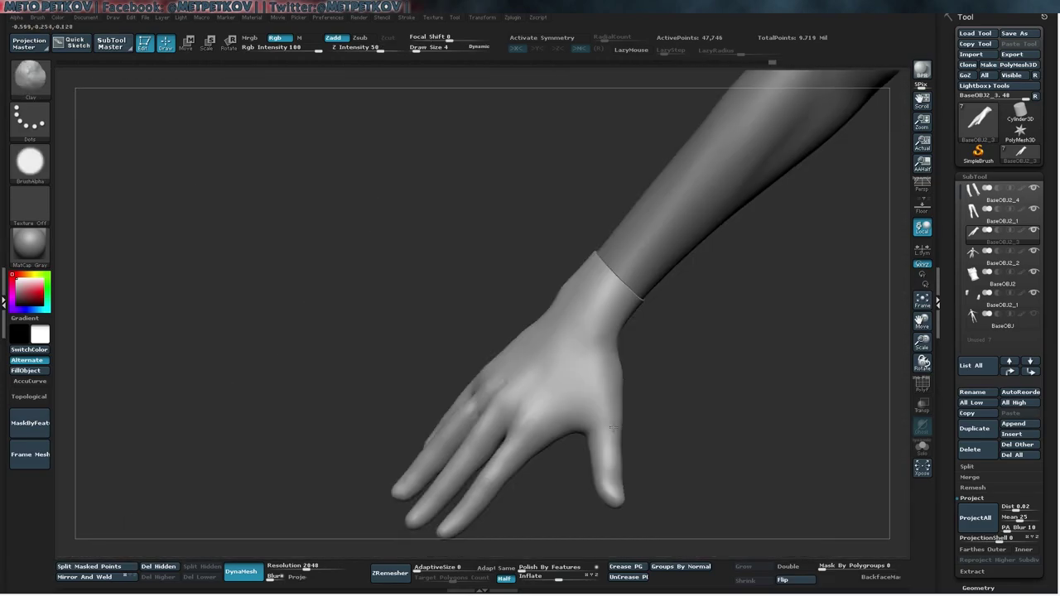
- Isolate the glove and sculpt broad folds around its wrist cuff with the Fold_01 brush
{"action": "mouse_move", "coordinate": [395, 307]}
{"action": "left_mouse_down"}
{"action": "mouse_move", "coordinate": [502, 382]}
{"action": "mouse_move", "coordinate": [336, 272]}
{"action": "mouse_move", "coordinate": [356, 289]}
{"action": "mouse_move", "coordinate": [389, 248]}
{"action": "left_mouse_up"}
{"action": "key", "text": "b"}
{"action": "key", "text": "f"}
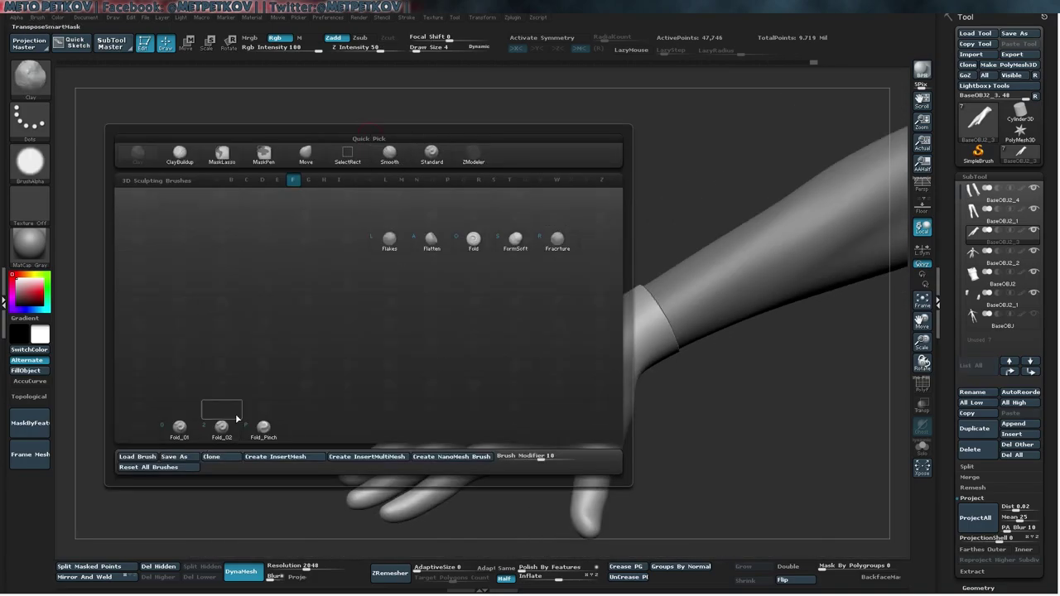
{"action": "key", "text": "o"}
{"action": "key", "text": "space"}
{"action": "mouse_move", "coordinate": [629, 389]}
{"action": "left_mouse_down"}
{"action": "mouse_move", "coordinate": [679, 398]}
{"action": "mouse_move", "coordinate": [592, 343]}
{"action": "mouse_move", "coordinate": [644, 303]}
{"action": "mouse_move", "coordinate": [620, 324]}
{"action": "mouse_move", "coordinate": [613, 314]}
{"action": "mouse_move", "coordinate": [630, 332]}
{"action": "left_mouse_up"}
{"action": "left_click", "coordinate": [922, 448]}
{"action": "left_click_drag", "start_coordinate": [879, 370], "coordinate": [640, 271]}
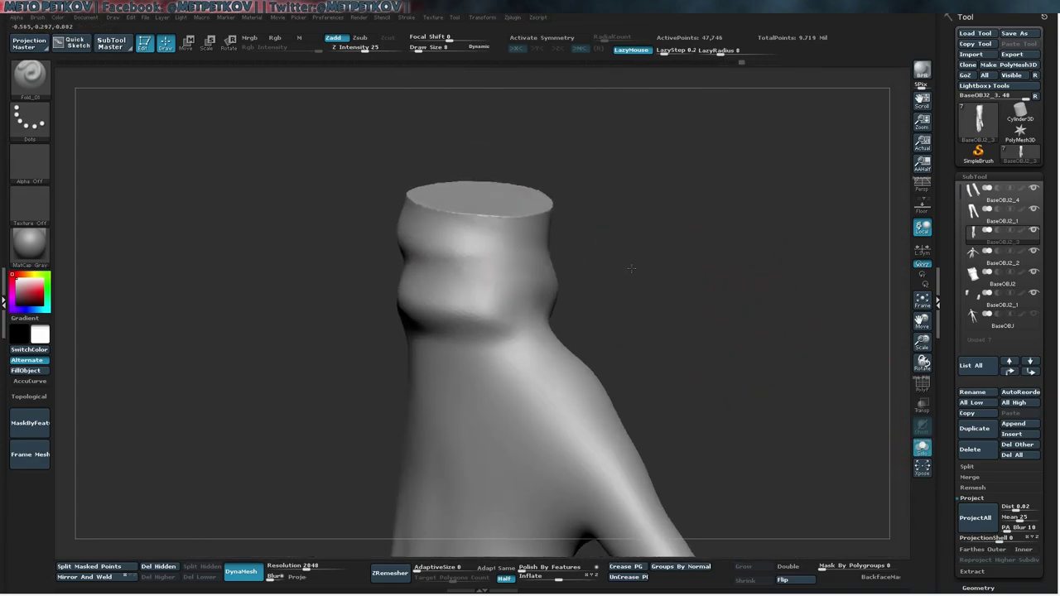
- Deepen the crease between the cuff folds with the ClayBuildup brush at draw size 4
{"action": "key", "text": "b"}
{"action": "key", "text": "c"}
{"action": "key", "text": "b"}
{"action": "key", "text": "space"}
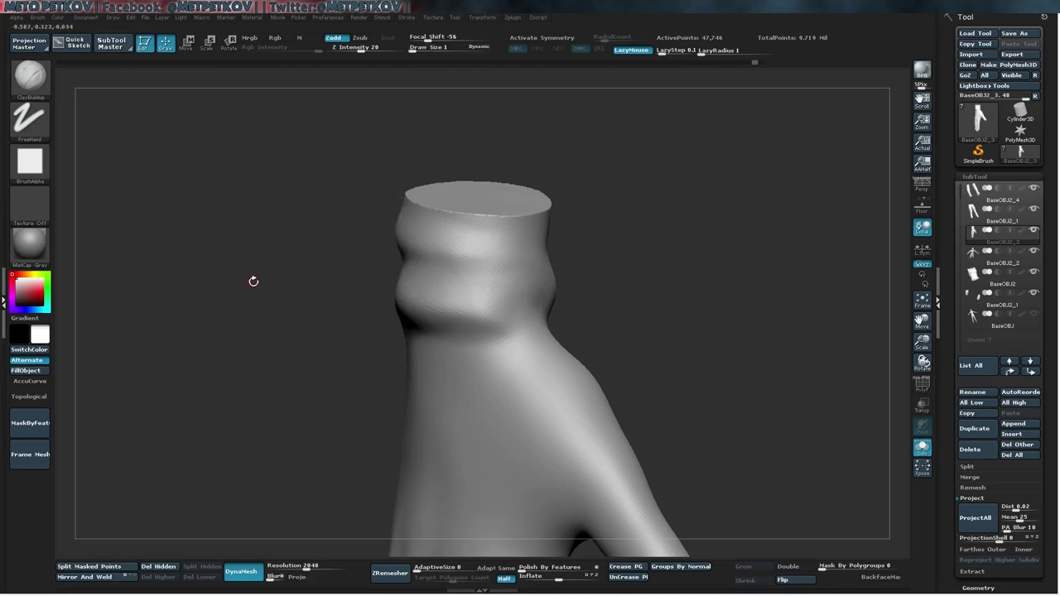
{"action": "key", "text": "space"}
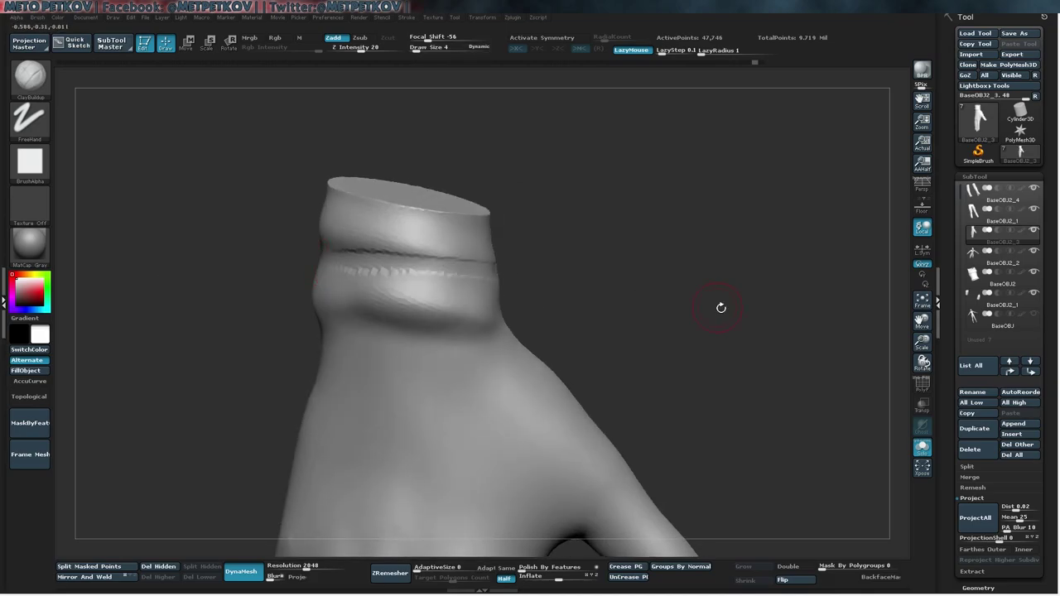
- Sculpt finer overlapping wrinkles around the wrist cuff with the Fold_02 brush
{"action": "key", "text": "b"}
{"action": "key", "text": "f"}
{"action": "key", "text": "o"}
{"action": "mouse_move", "coordinate": [328, 240]}
{"action": "left_mouse_down"}
{"action": "mouse_move", "coordinate": [423, 237]}
{"action": "mouse_move", "coordinate": [682, 290]}
{"action": "mouse_move", "coordinate": [351, 260]}
{"action": "mouse_move", "coordinate": [500, 276]}
{"action": "left_mouse_up"}
{"action": "key", "text": "ctrl"}
{"action": "mouse_move", "coordinate": [558, 291]}
{"action": "left_mouse_down"}
{"action": "mouse_move", "coordinate": [454, 252]}
{"action": "mouse_move", "coordinate": [636, 337]}
{"action": "mouse_move", "coordinate": [650, 321]}
{"action": "mouse_move", "coordinate": [468, 299]}
{"action": "mouse_move", "coordinate": [438, 220]}
{"action": "mouse_move", "coordinate": [497, 248]}
{"action": "left_mouse_up"}
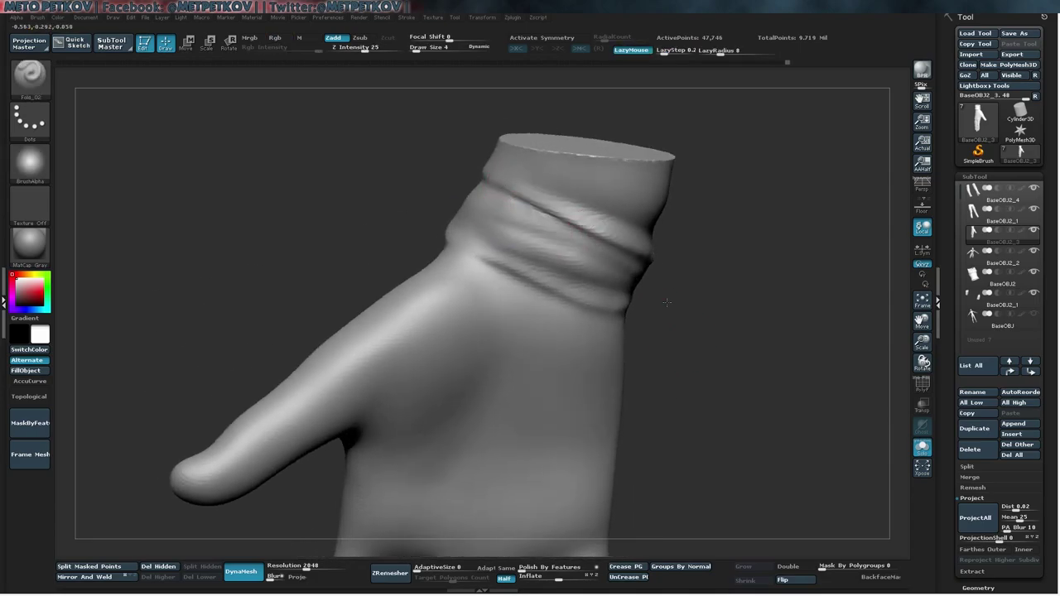
{"action": "mouse_move", "coordinate": [640, 284]}
{"action": "left_mouse_down"}
{"action": "mouse_move", "coordinate": [522, 302]}
{"action": "mouse_move", "coordinate": [505, 351]}
{"action": "mouse_move", "coordinate": [486, 350]}
{"action": "mouse_move", "coordinate": [528, 362]}
{"action": "mouse_move", "coordinate": [549, 323]}
{"action": "mouse_move", "coordinate": [580, 308]}
{"action": "mouse_move", "coordinate": [591, 374]}
{"action": "mouse_move", "coordinate": [469, 249]}
{"action": "mouse_move", "coordinate": [574, 320]}
{"action": "mouse_move", "coordinate": [670, 345]}
{"action": "left_mouse_up"}
- Carve a seam line across the back of the glove to the thumb web with the Dam_Standard brush
{"action": "key", "text": "b"}
{"action": "key", "text": "d"}
{"action": "key", "text": "s"}
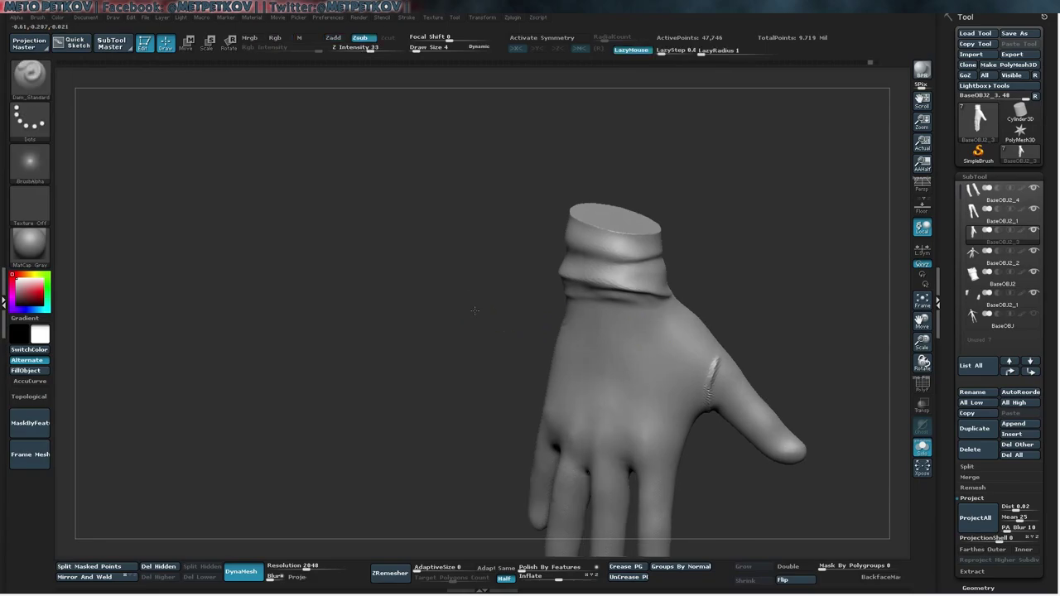
{"action": "key", "text": "shift"}
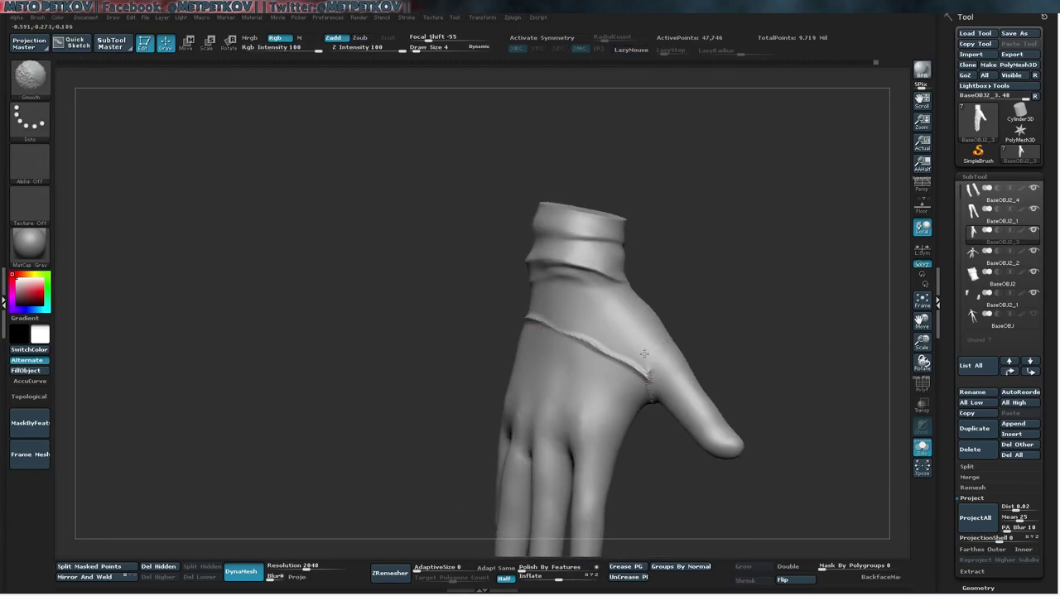
{"action": "left_click_drag", "start_coordinate": [657, 365], "coordinate": [464, 323]}
- Carve the seam around the base of the thumb, update the DynaMesh, and smooth the glove surface
{"action": "key", "text": "ctrl+shift"}
{"action": "left_click_drag", "start_coordinate": [640, 345], "coordinate": [779, 345]}
{"action": "mouse_move", "coordinate": [706, 320]}
{"action": "left_mouse_down"}
{"action": "mouse_move", "coordinate": [696, 329]}
{"action": "mouse_move", "coordinate": [724, 425]}
{"action": "mouse_move", "coordinate": [704, 315]}
{"action": "mouse_move", "coordinate": [746, 323]}
{"action": "mouse_move", "coordinate": [714, 327]}
{"action": "left_mouse_up"}
{"action": "left_click", "coordinate": [335, 61]}
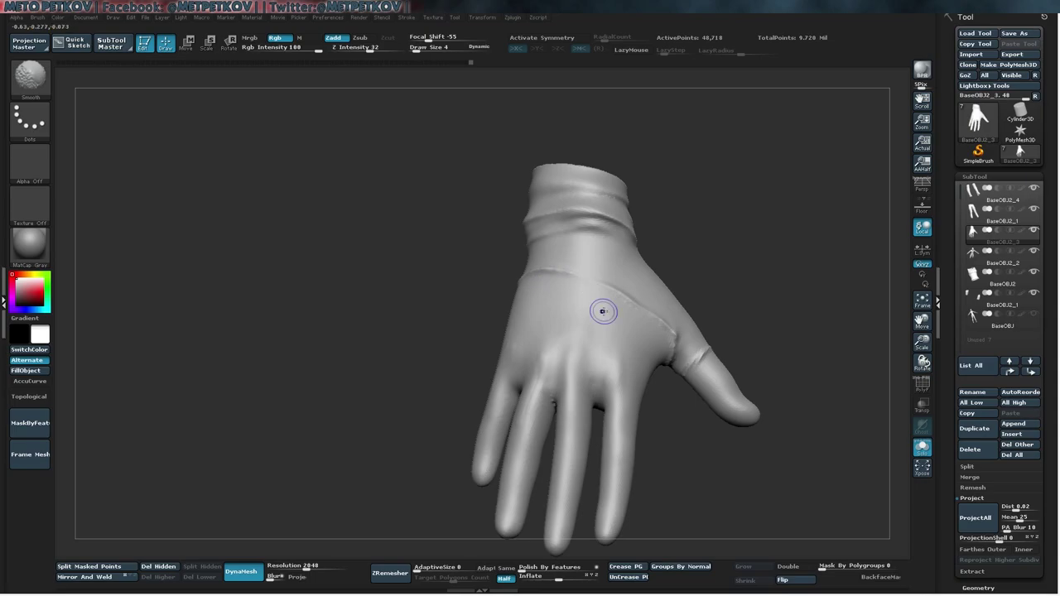
- Refine the seam across the palm and around the thumb with Dam_Standard, and update the DynaMesh
{"action": "key", "text": "ctrl+shift+z"}
{"action": "key", "text": "ctrl+shift+z"}
{"action": "key", "text": "ctrl+shift+z"}
{"action": "key", "text": "ctrl+shift+z"}
{"action": "key", "text": "ctrl+shift+z"}
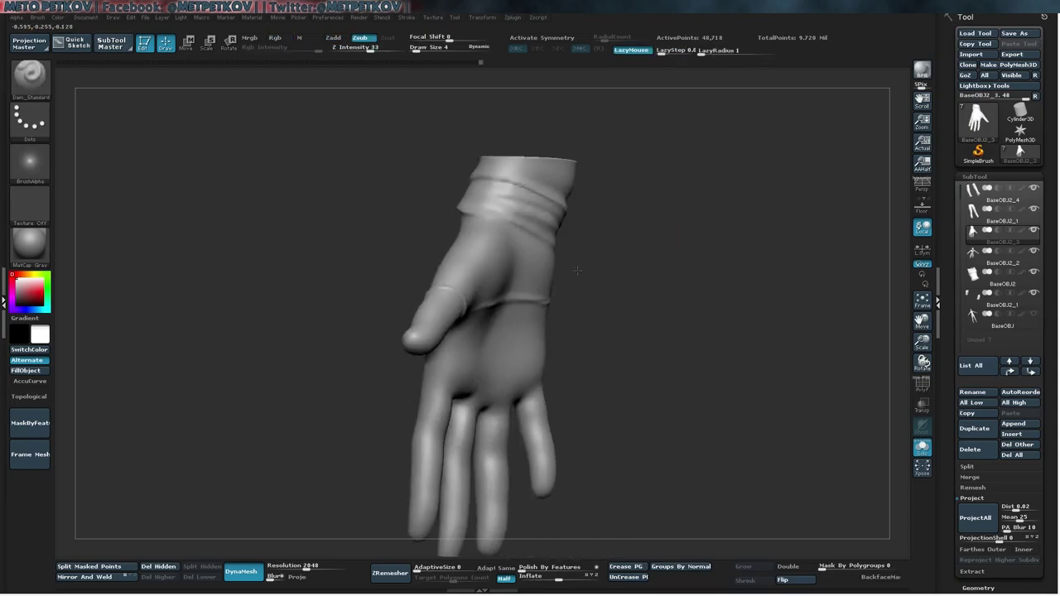
{"action": "key", "text": "ctrl+shift+z"}
{"action": "key", "text": "ctrl+shift+z"}
{"action": "key", "text": "ctrl+shift+z"}
{"action": "key", "text": "ctrl+shift+z"}
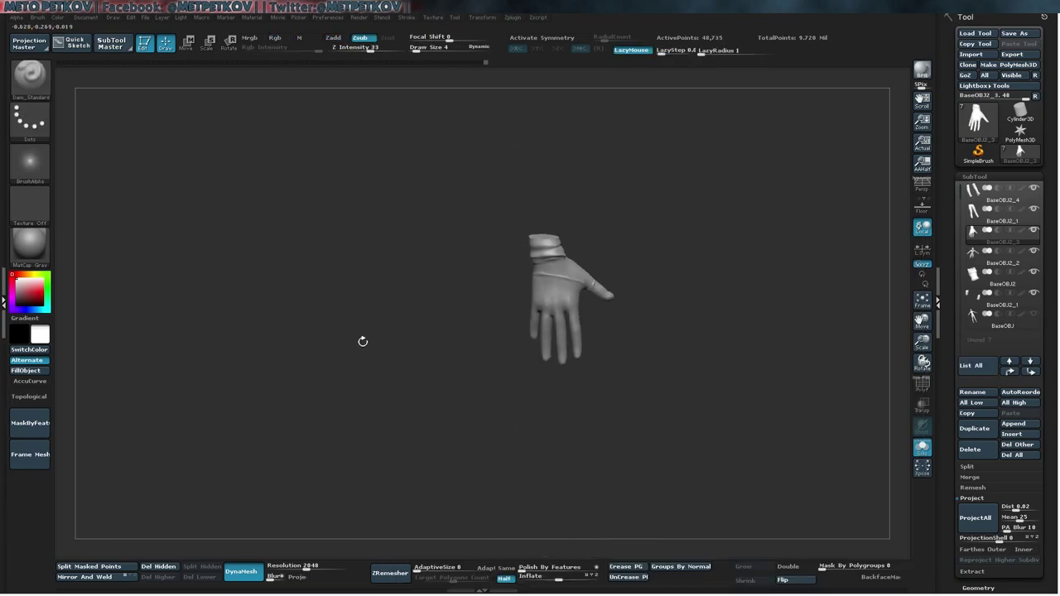
{"action": "key", "text": "ctrl+shift+z"}
- Build up the glove's material edge along the palm and back seams with the ClayTubes and Clay brushes
{"action": "key", "text": "b"}
{"action": "key", "text": "c"}
{"action": "key", "text": "t"}
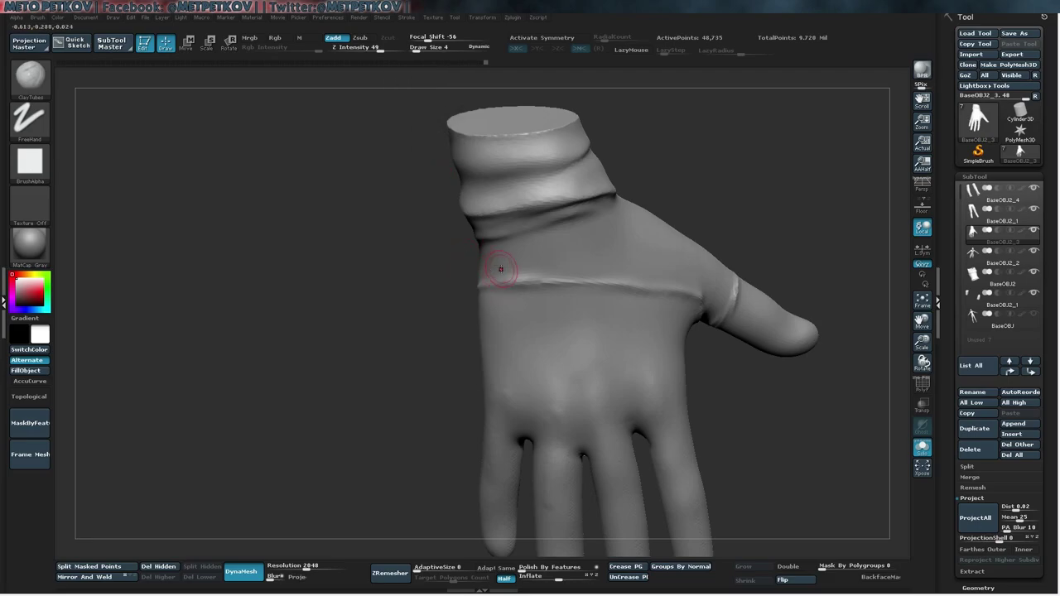
{"action": "key", "text": "ctrl+shift+z"}
{"action": "key", "text": "ctrl+shift+z"}
{"action": "key", "text": "ctrl+shift+z"}
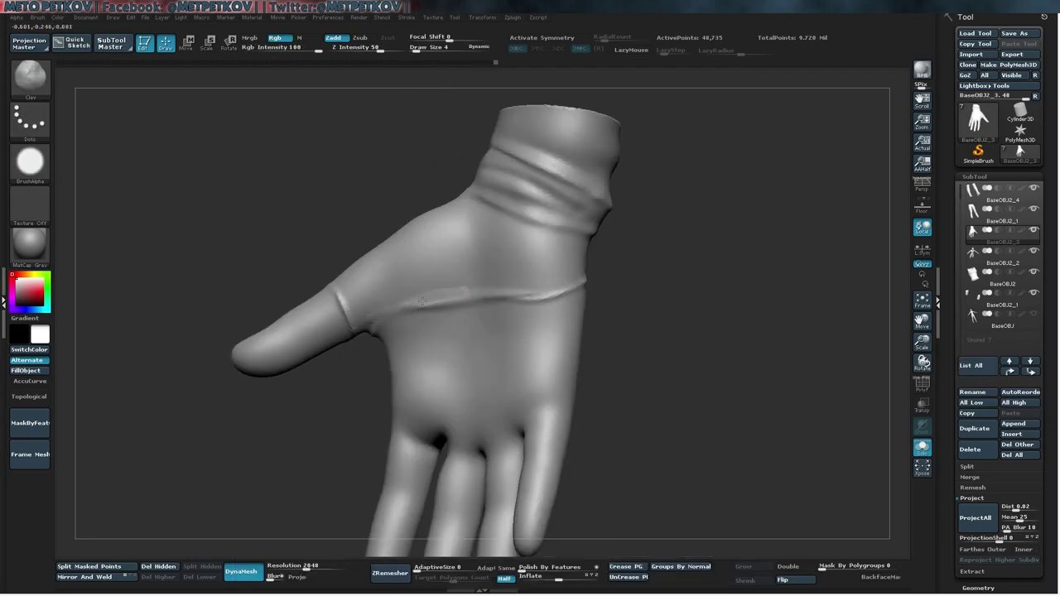
{"action": "key", "text": "ctrl+shift+z"}
{"action": "key", "text": "ctrl+shift+z"}
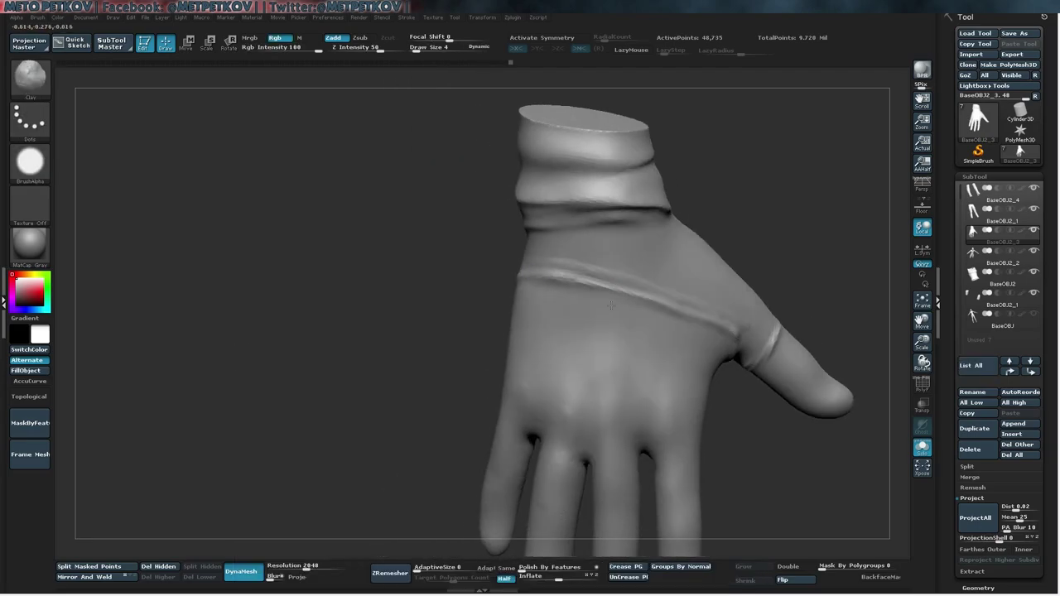
- Sharpen the seam line on the back of the hand, the palm and the thumb web with Dam_Standard
{"action": "key", "text": "ctrl+shift+z"}
{"action": "key", "text": "ctrl+shift+z"}
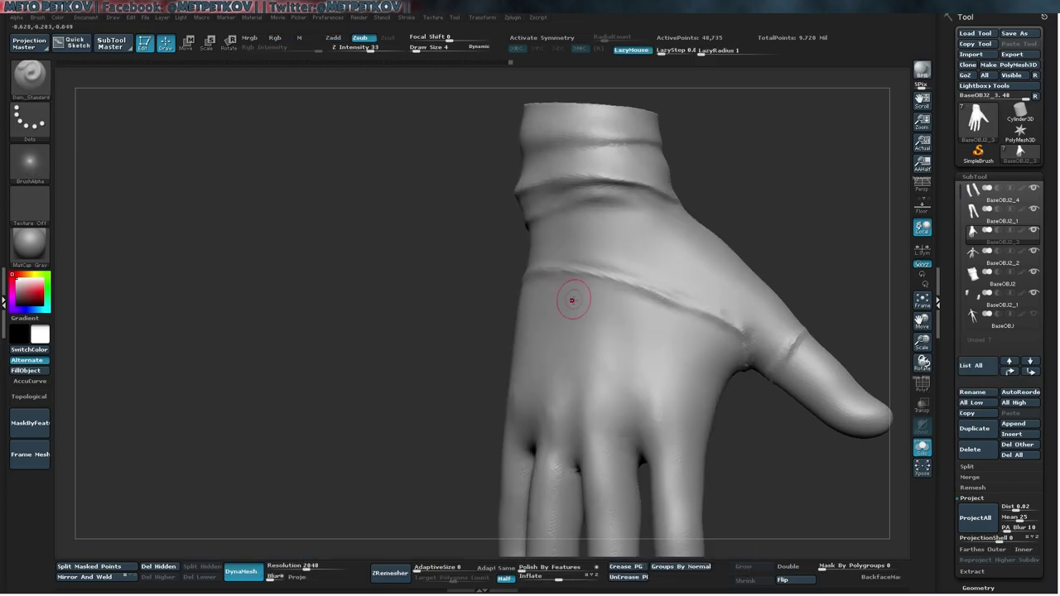
{"action": "key", "text": "ctrl+shift+z"}
{"action": "key", "text": "ctrl+shift+z"}
{"action": "key", "text": "ctrl+shift+z"}
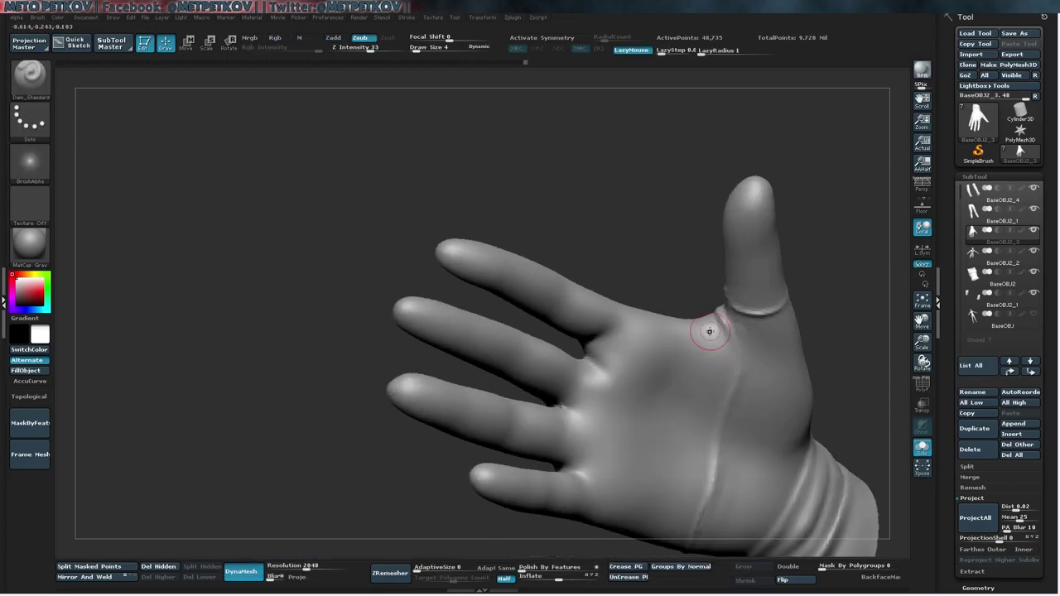
- Deepen the glove seam across the palm and the back of the hand with Dam_Standard
{"action": "key", "text": "ctrl+shift+z"}
{"action": "key", "text": "ctrl+shift+z"}
{"action": "key", "text": "ctrl+shift+z"}
{"action": "key", "text": "ctrl+shift+z"}
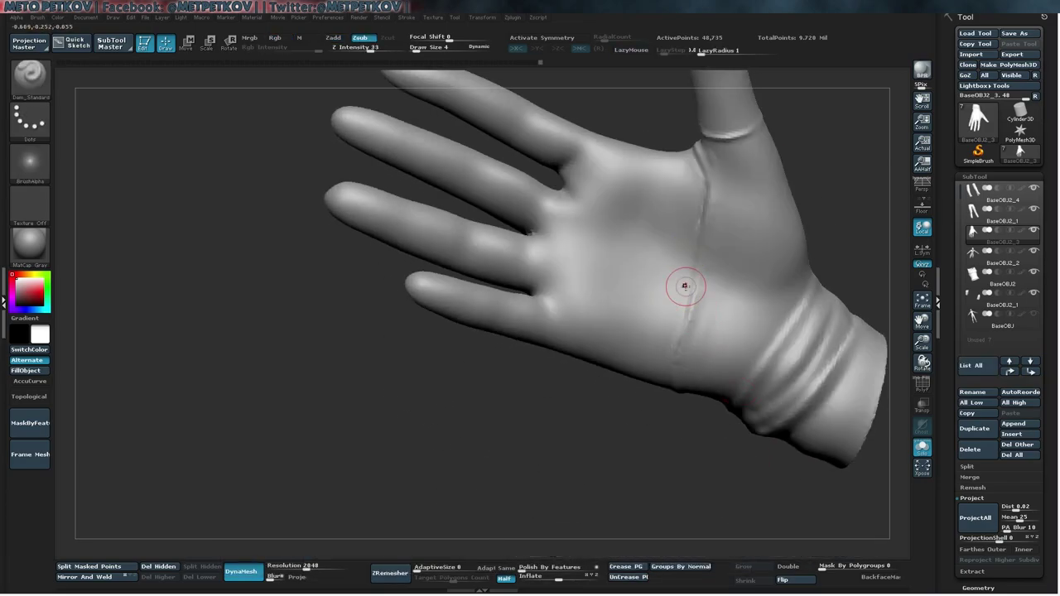
{"action": "key", "text": "ctrl+shift+z"}
{"action": "key", "text": "ctrl+shift+z"}
{"action": "key", "text": "ctrl+shift+z"}
{"action": "key", "text": "ctrl+shift+z"}
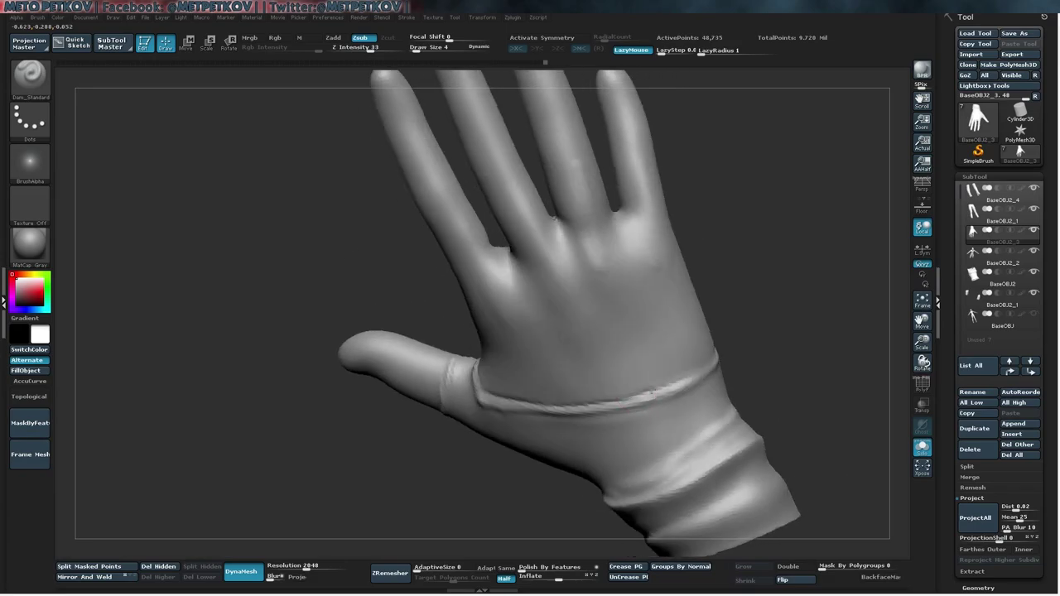
{"action": "key", "text": "ctrl+shift+z"}
{"action": "key", "text": "ctrl+shift+z"}
{"action": "key", "text": "ctrl+shift+z"}
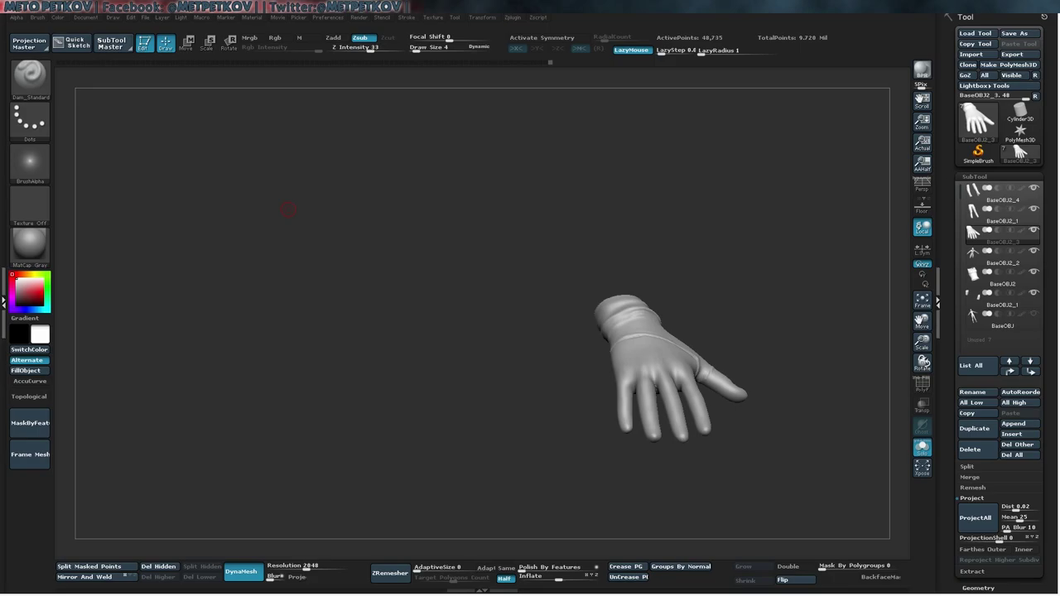
{"action": "left_click_drag", "start_coordinate": [545, 274], "coordinate": [566, 234]}
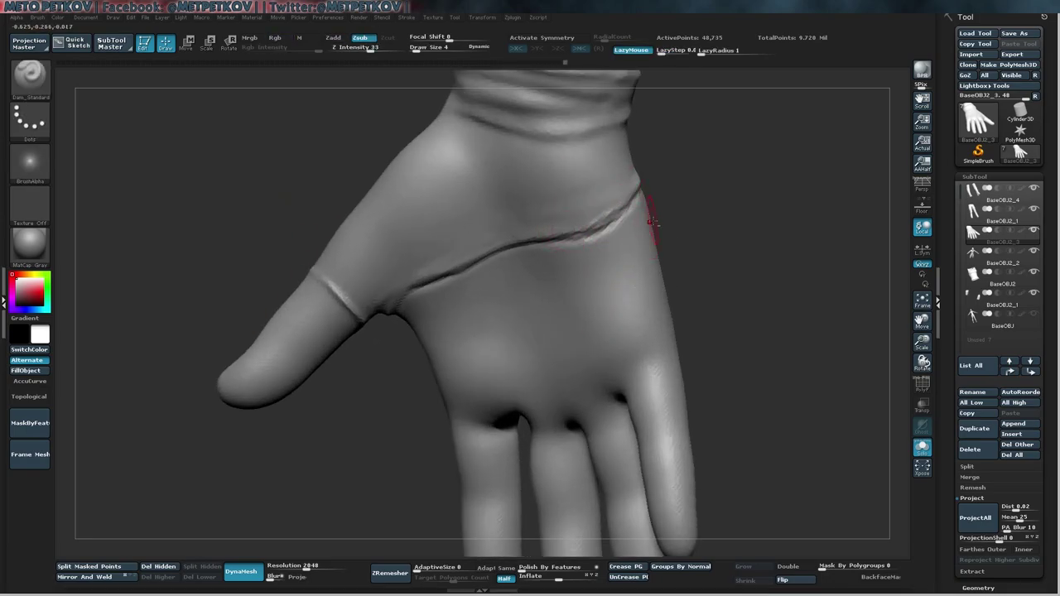
- Sculpt fabric folds on the back of the glove between the wrist and thumb with the Fold_02 brush
{"action": "key", "text": "f"}
{"action": "left_click_drag", "start_coordinate": [473, 229], "coordinate": [434, 217]}
{"action": "key", "text": "b"}
{"action": "left_click", "coordinate": [630, 183]}
{"action": "right_click_drag", "start_coordinate": [702, 206], "coordinate": [482, 269]}
{"action": "right_click_drag", "start_coordinate": [534, 222], "coordinate": [275, 66]}
- Stamp four round knuckle pads on the back of the glove above the fingers with the Clay brush
{"action": "key", "text": "b"}
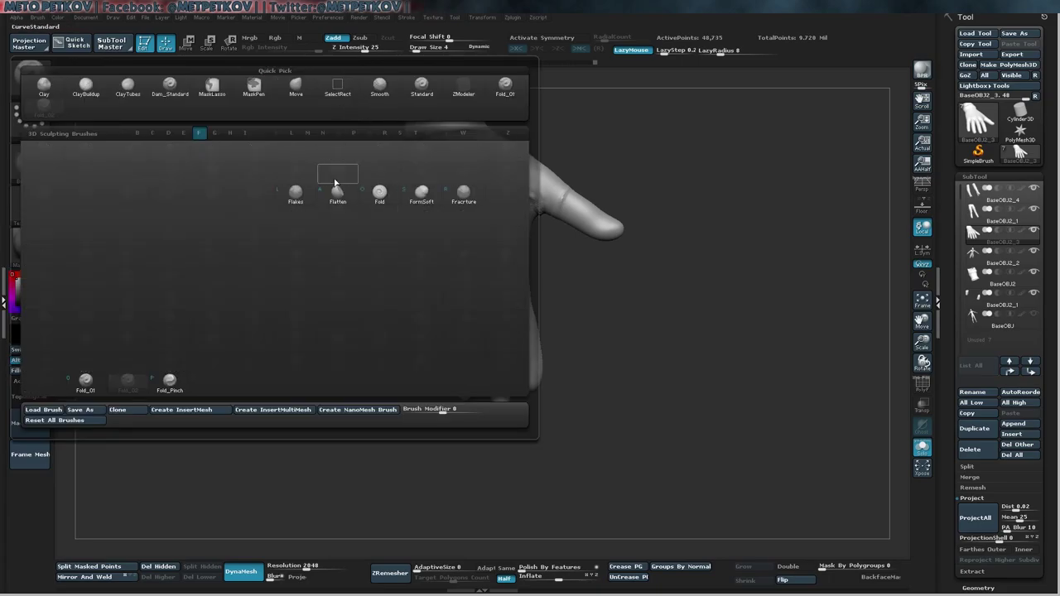
{"action": "left_click", "coordinate": [266, 246]}
{"action": "right_click_drag", "start_coordinate": [266, 246], "coordinate": [409, 253]}
{"action": "right_click", "coordinate": [265, 244]}
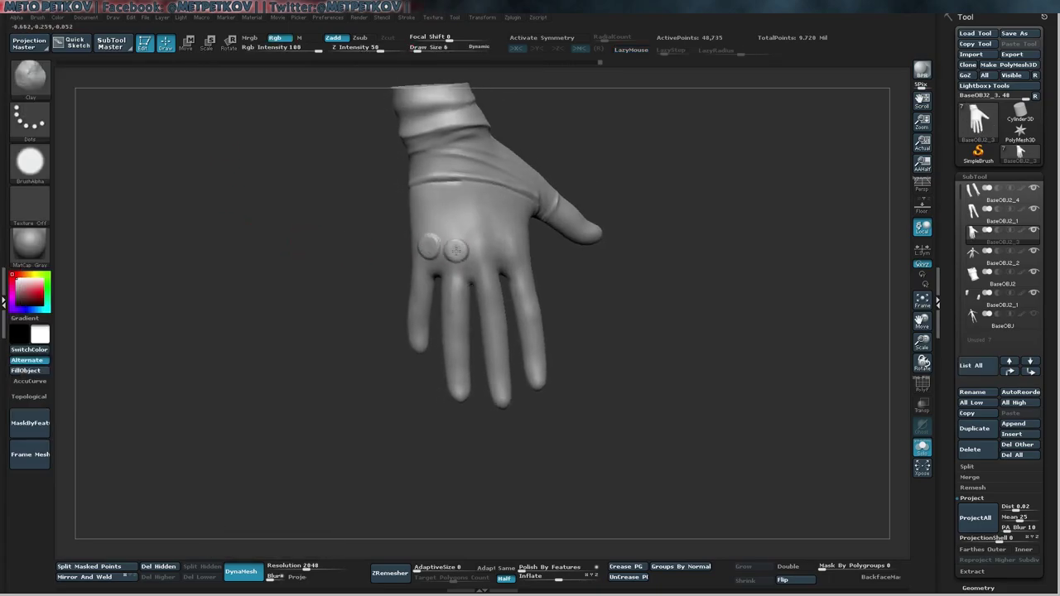
{"action": "mouse_move", "coordinate": [513, 247]}
{"action": "right_mouse_down"}
{"action": "mouse_move", "coordinate": [597, 298]}
{"action": "mouse_move", "coordinate": [391, 287]}
{"action": "mouse_move", "coordinate": [440, 300]}
{"action": "mouse_move", "coordinate": [628, 251]}
{"action": "mouse_move", "coordinate": [535, 329]}
{"action": "mouse_move", "coordinate": [602, 376]}
{"action": "right_mouse_up"}
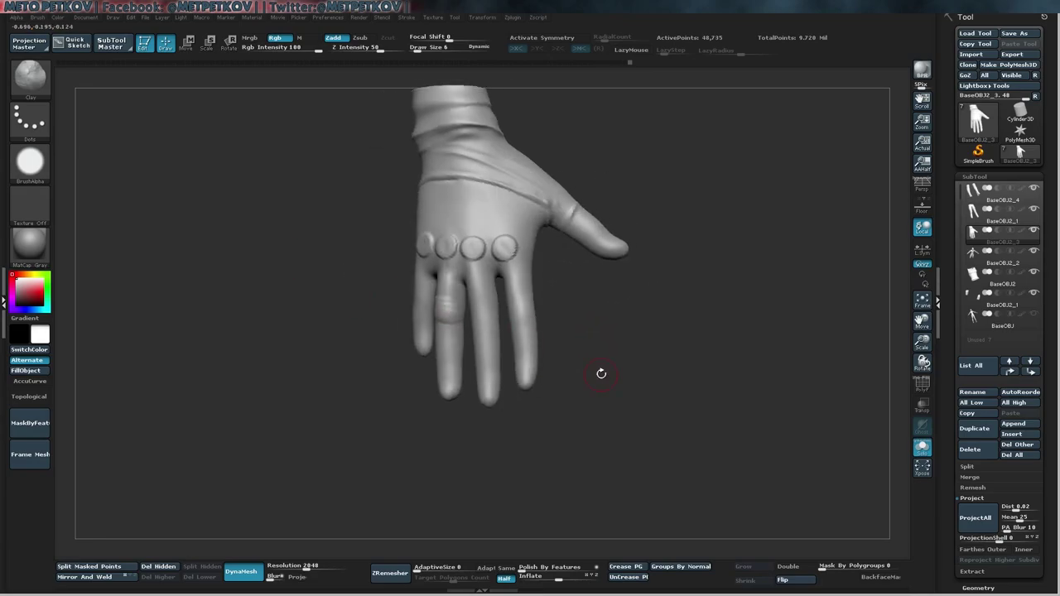
- Build up the finger joints on the back and palm sides with the Clay brush and smooth them
{"action": "right_click_drag", "start_coordinate": [488, 311], "coordinate": [467, 311]}
{"action": "mouse_move", "coordinate": [550, 337]}
{"action": "right_mouse_down"}
{"action": "mouse_move", "coordinate": [634, 390]}
{"action": "mouse_move", "coordinate": [521, 315]}
{"action": "right_mouse_up"}
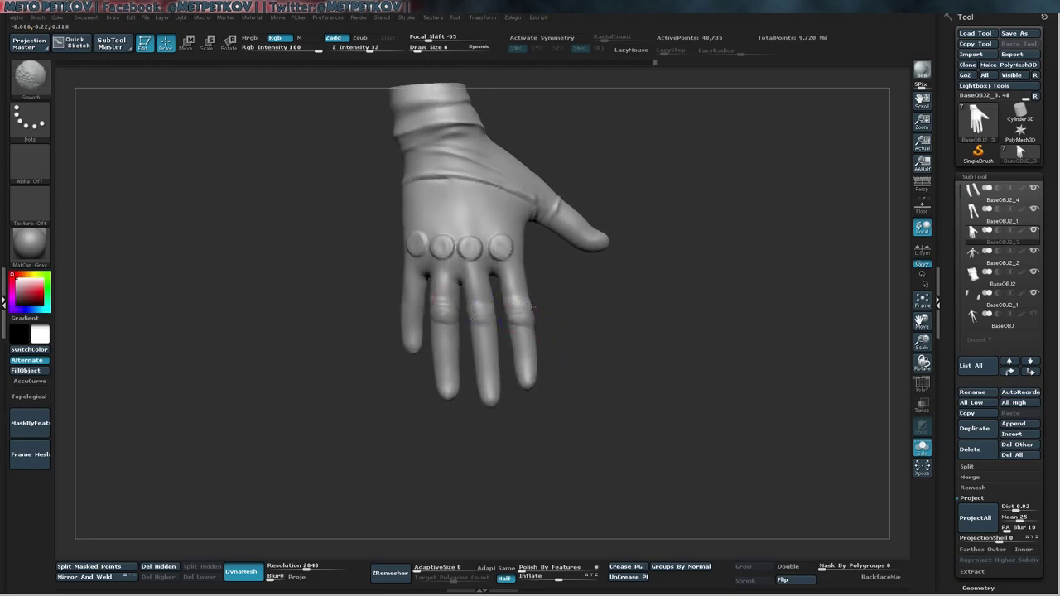
{"action": "mouse_move", "coordinate": [414, 305]}
{"action": "left_mouse_down"}
{"action": "mouse_move", "coordinate": [407, 295]}
{"action": "mouse_move", "coordinate": [377, 303]}
{"action": "mouse_move", "coordinate": [276, 280]}
{"action": "left_mouse_up"}
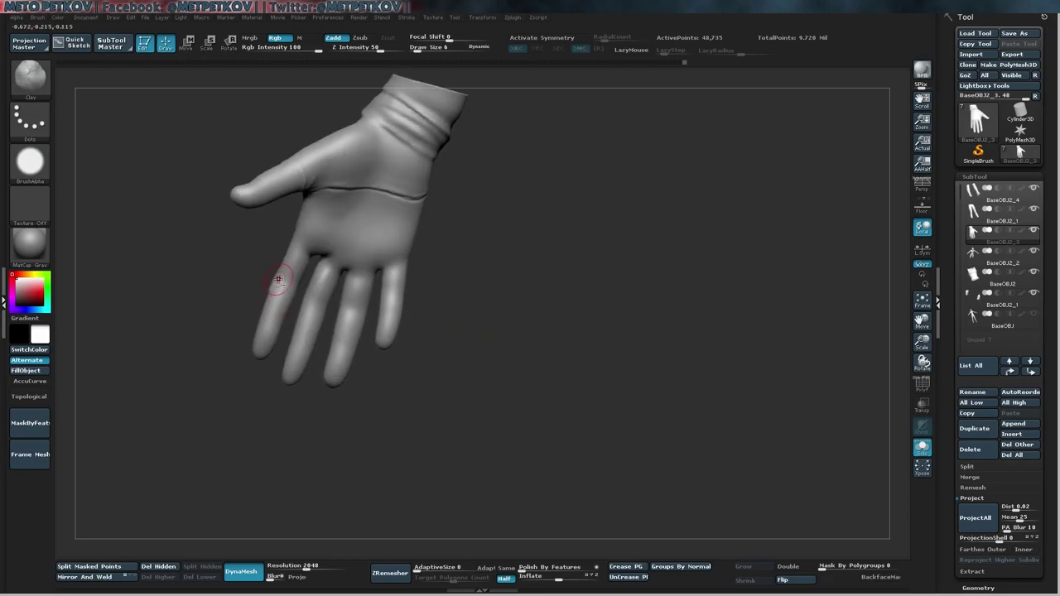
{"action": "left_click_drag", "start_coordinate": [269, 317], "coordinate": [311, 348]}
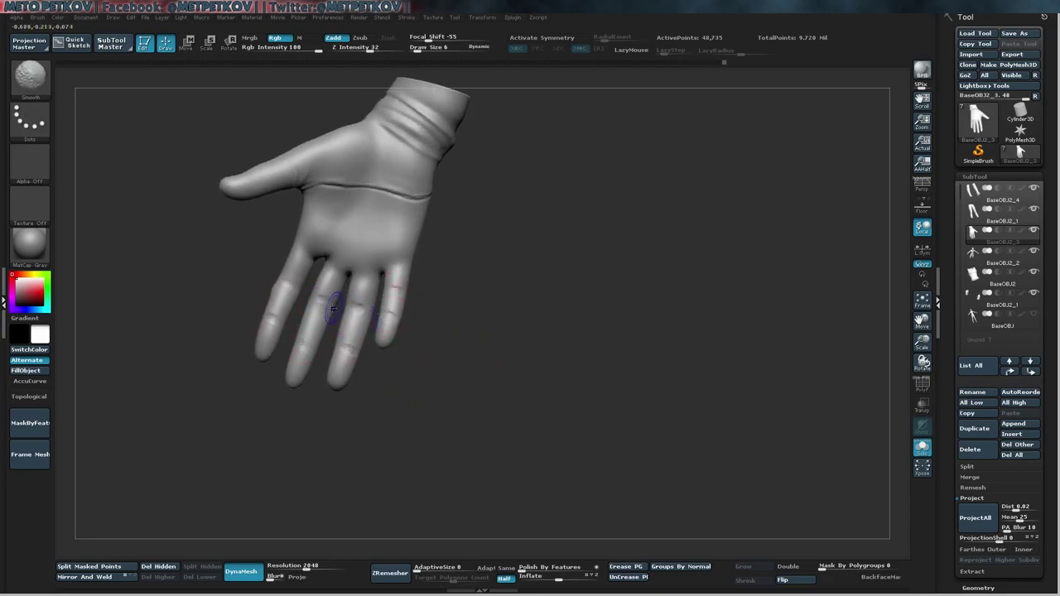
{"action": "mouse_move", "coordinate": [397, 299]}
{"action": "left_mouse_down"}
{"action": "mouse_move", "coordinate": [327, 221]}
{"action": "mouse_move", "coordinate": [348, 298]}
{"action": "mouse_move", "coordinate": [403, 378]}
{"action": "mouse_move", "coordinate": [486, 372]}
{"action": "mouse_move", "coordinate": [503, 391]}
{"action": "mouse_move", "coordinate": [379, 301]}
{"action": "left_mouse_up"}
{"action": "key", "text": "space"}
{"action": "left_click", "coordinate": [351, 384]}
{"action": "left_click_drag", "start_coordinate": [255, 256], "coordinate": [389, 315]}
- Isolate the index finger, puff it up with the Inflat brush at Z Intensity 10, and unhide the glove
{"action": "left_click_drag", "start_coordinate": [508, 447], "coordinate": [352, 263], "text": "ctrl+alt+shift"}
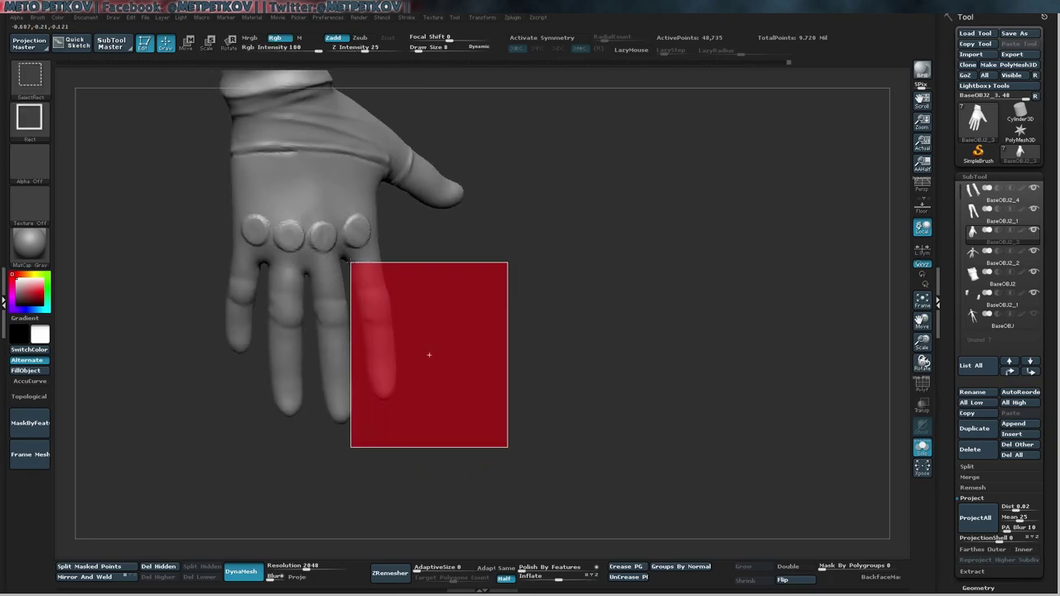
{"action": "left_click_drag", "start_coordinate": [453, 427], "coordinate": [499, 315]}
{"action": "left_click", "coordinate": [30, 75], "text": "ctrl+shift"}
{"action": "left_click", "coordinate": [267, 136], "text": "ctrl+shift"}
{"action": "mouse_move", "coordinate": [374, 249]}
{"action": "left_mouse_down", "text": "ctrl+shift"}
{"action": "mouse_move", "coordinate": [546, 468]}
{"action": "mouse_move", "coordinate": [351, 267]}
{"action": "mouse_move", "coordinate": [364, 282]}
{"action": "left_mouse_up", "text": "ctrl+shift"}
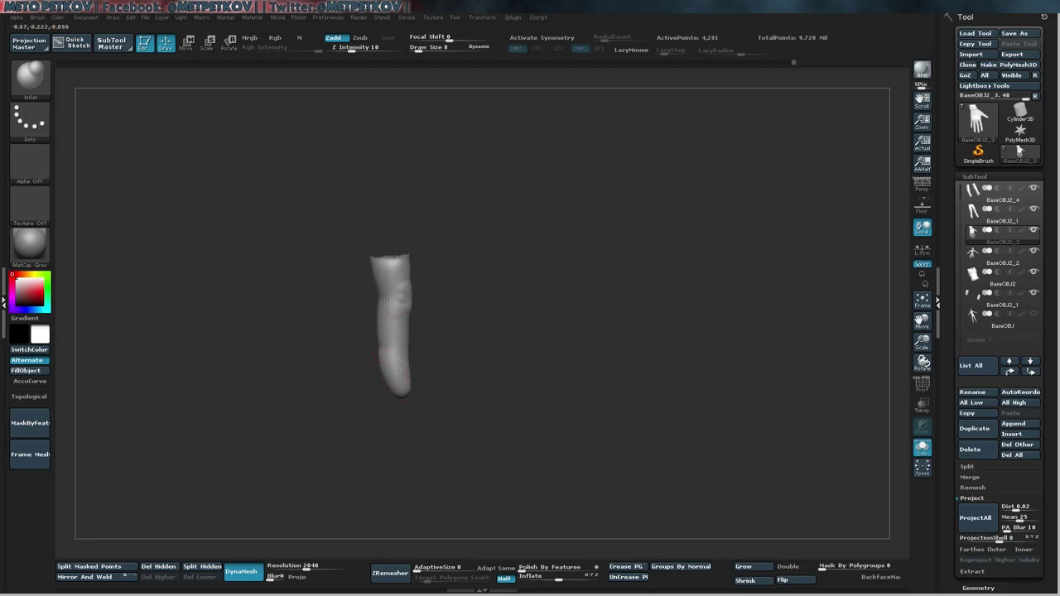
{"action": "left_click_drag", "start_coordinate": [389, 356], "coordinate": [394, 395]}
{"action": "left_click", "coordinate": [592, 345], "text": "ctrl+shift"}
- Sculpt creases at the finger joints with the Fold_02 brush at Draw Size 7 and update the DynaMesh
{"action": "mouse_move", "coordinate": [585, 331]}
{"action": "left_mouse_down", "text": "shift"}
{"action": "mouse_move", "coordinate": [386, 266]}
{"action": "mouse_move", "coordinate": [535, 410]}
{"action": "mouse_move", "coordinate": [878, 445]}
{"action": "mouse_move", "coordinate": [259, 312]}
{"action": "mouse_move", "coordinate": [293, 282]}
{"action": "mouse_move", "coordinate": [284, 111]}
{"action": "left_mouse_up", "text": "shift"}
{"action": "left_click", "coordinate": [922, 448]}
{"action": "key", "text": "b"}
{"action": "left_click", "coordinate": [135, 155]}
{"action": "key", "text": "space"}
{"action": "left_click_drag", "start_coordinate": [389, 257], "coordinate": [515, 224]}
{"action": "mouse_move", "coordinate": [664, 137]}
{"action": "left_mouse_down"}
{"action": "mouse_move", "coordinate": [613, 150]}
{"action": "mouse_move", "coordinate": [588, 282]}
{"action": "mouse_move", "coordinate": [564, 248]}
{"action": "mouse_move", "coordinate": [592, 260]}
{"action": "mouse_move", "coordinate": [536, 282]}
{"action": "mouse_move", "coordinate": [768, 352]}
{"action": "mouse_move", "coordinate": [791, 280]}
{"action": "left_mouse_up"}
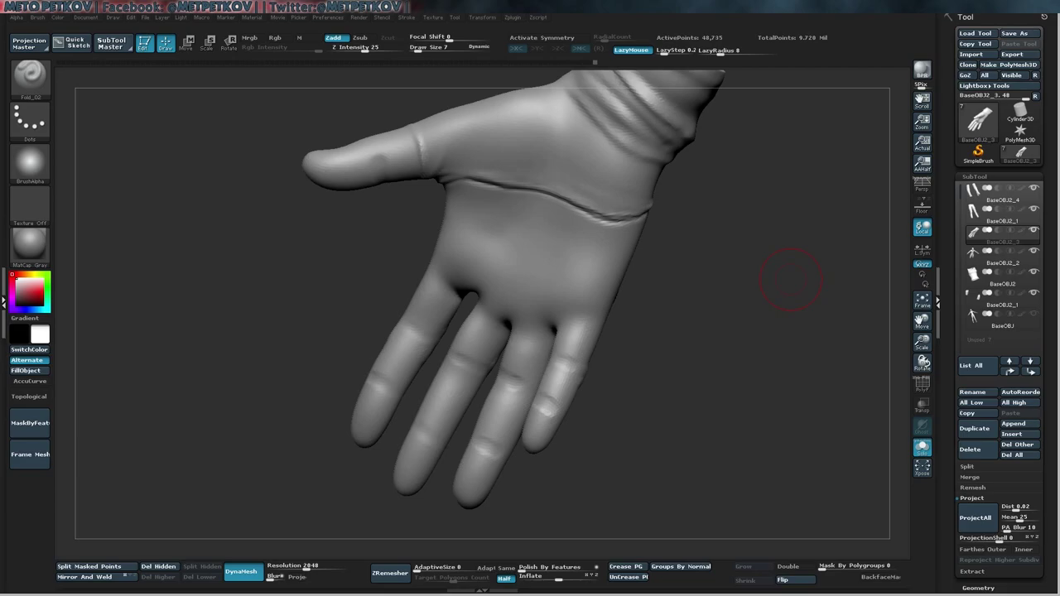
{"action": "mouse_move", "coordinate": [792, 280]}
{"action": "left_mouse_down"}
{"action": "mouse_move", "coordinate": [327, 224]}
{"action": "mouse_move", "coordinate": [298, 260]}
{"action": "mouse_move", "coordinate": [294, 350]}
{"action": "mouse_move", "coordinate": [390, 341]}
{"action": "left_mouse_up"}
- Try masking the index and middle fingertips with MaskPen and inverting the mask
{"action": "left_click", "coordinate": [30, 120]}
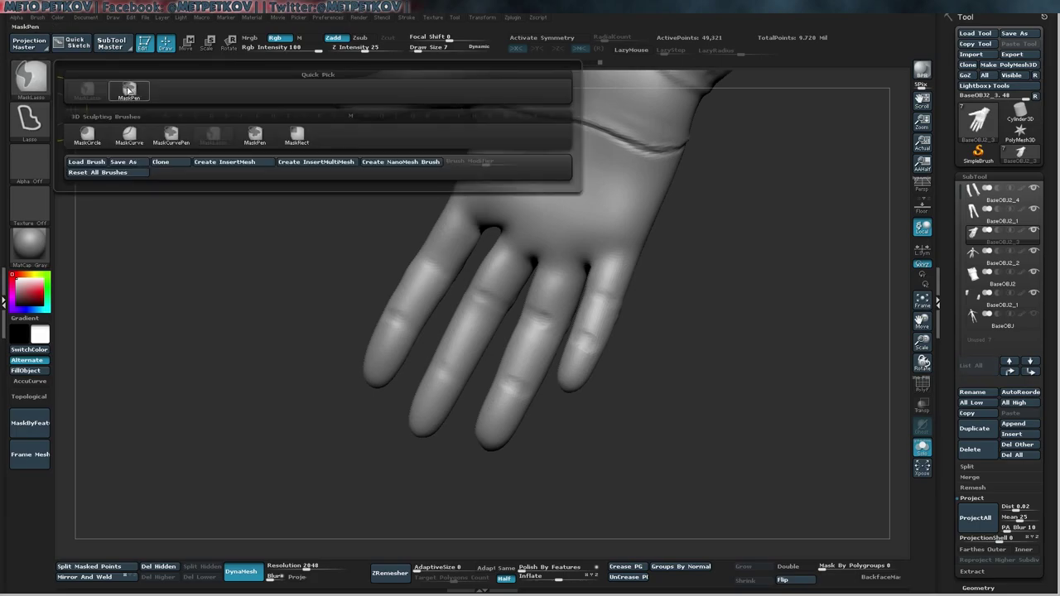
{"action": "left_click", "coordinate": [99, 132]}
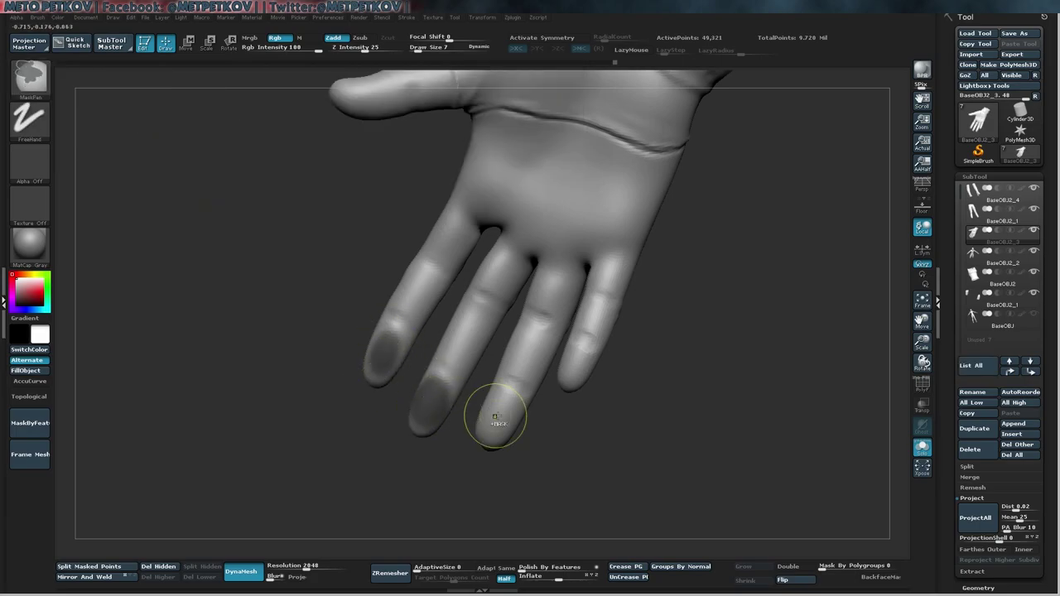
{"action": "mouse_move", "coordinate": [487, 435]}
{"action": "left_mouse_down"}
{"action": "mouse_move", "coordinate": [531, 530]}
{"action": "mouse_move", "coordinate": [540, 504]}
{"action": "mouse_move", "coordinate": [237, 350]}
{"action": "left_mouse_up"}
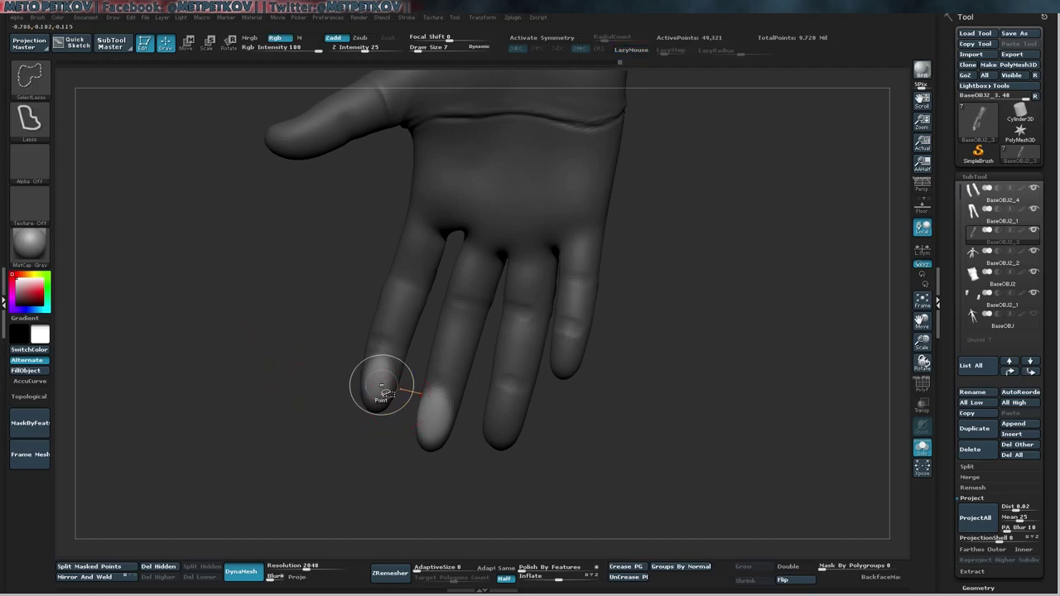
{"action": "key", "text": "w"}
{"action": "mouse_move", "coordinate": [376, 379]}
{"action": "left_mouse_down"}
{"action": "mouse_move", "coordinate": [454, 425]}
{"action": "mouse_move", "coordinate": [277, 393]}
{"action": "left_mouse_up"}
- Mask the index and middle fingertips with MaskPen and carve seam lines along the mask edges with Dam_Standard
{"action": "key", "text": "b"}
{"action": "key", "text": "m"}
{"action": "key", "text": "p"}
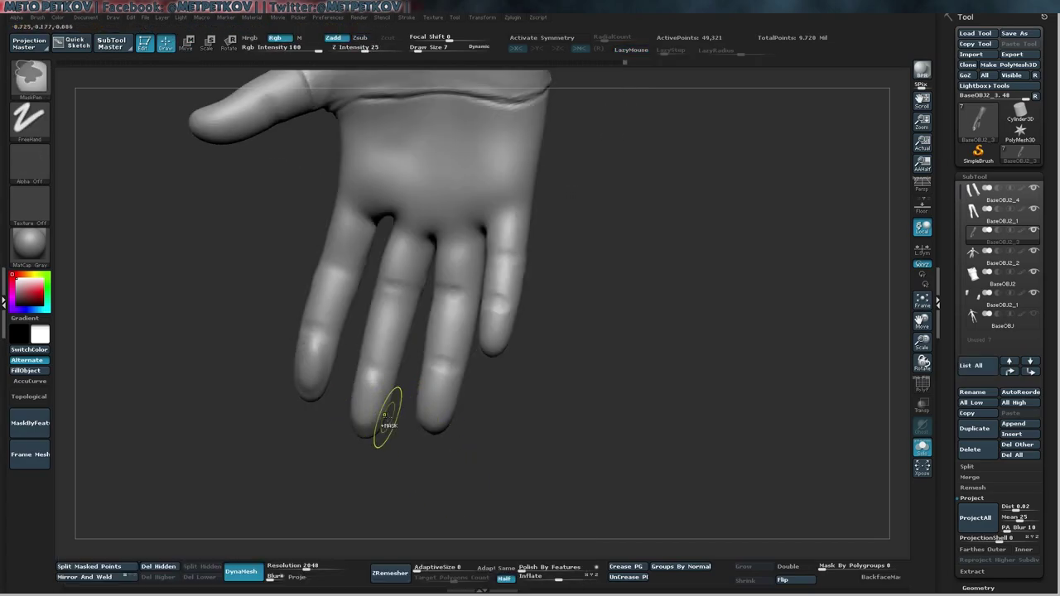
{"action": "key", "text": "b"}
{"action": "key", "text": "d"}
{"action": "key", "text": "s"}
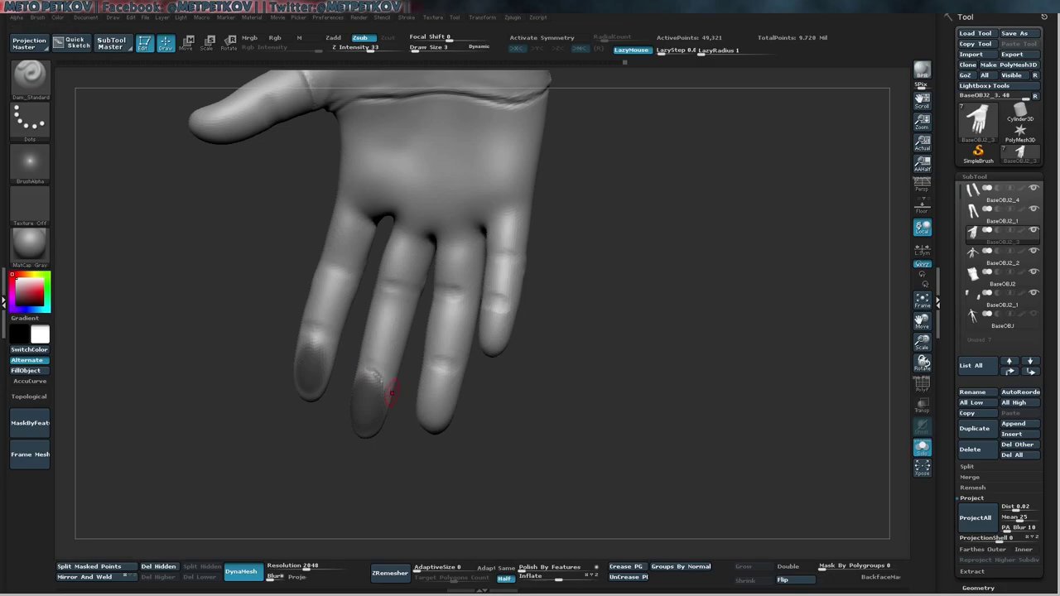
{"action": "mouse_move", "coordinate": [391, 394]}
{"action": "right_mouse_down"}
{"action": "mouse_move", "coordinate": [365, 366]}
{"action": "mouse_move", "coordinate": [374, 440]}
{"action": "mouse_move", "coordinate": [261, 350]}
{"action": "right_mouse_up"}
{"action": "mouse_move", "coordinate": [341, 389]}
{"action": "right_mouse_down"}
{"action": "mouse_move", "coordinate": [320, 359]}
{"action": "mouse_move", "coordinate": [249, 357]}
{"action": "mouse_move", "coordinate": [300, 336]}
{"action": "mouse_move", "coordinate": [304, 383]}
{"action": "mouse_move", "coordinate": [362, 372]}
{"action": "mouse_move", "coordinate": [263, 440]}
{"action": "right_mouse_up"}
{"action": "key", "text": "space"}
{"action": "mouse_move", "coordinate": [297, 350]}
{"action": "left_mouse_down"}
{"action": "mouse_move", "coordinate": [234, 320]}
{"action": "mouse_move", "coordinate": [285, 364]}
{"action": "left_mouse_up"}
- Mirror the glove onto the opposite hand with Mirror And Weld and show the body around it
{"action": "right_click_drag", "start_coordinate": [350, 386], "coordinate": [653, 69]}
{"action": "left_click", "coordinate": [142, 359]}
{"action": "left_click", "coordinate": [605, 226]}
{"action": "key", "text": "f"}
{"action": "right_click_drag", "start_coordinate": [645, 326], "coordinate": [212, 522], "text": "shift"}
{"action": "left_click", "coordinate": [83, 568]}
{"action": "right_click_drag", "start_coordinate": [249, 414], "coordinate": [394, 296]}
{"action": "key", "text": "f"}
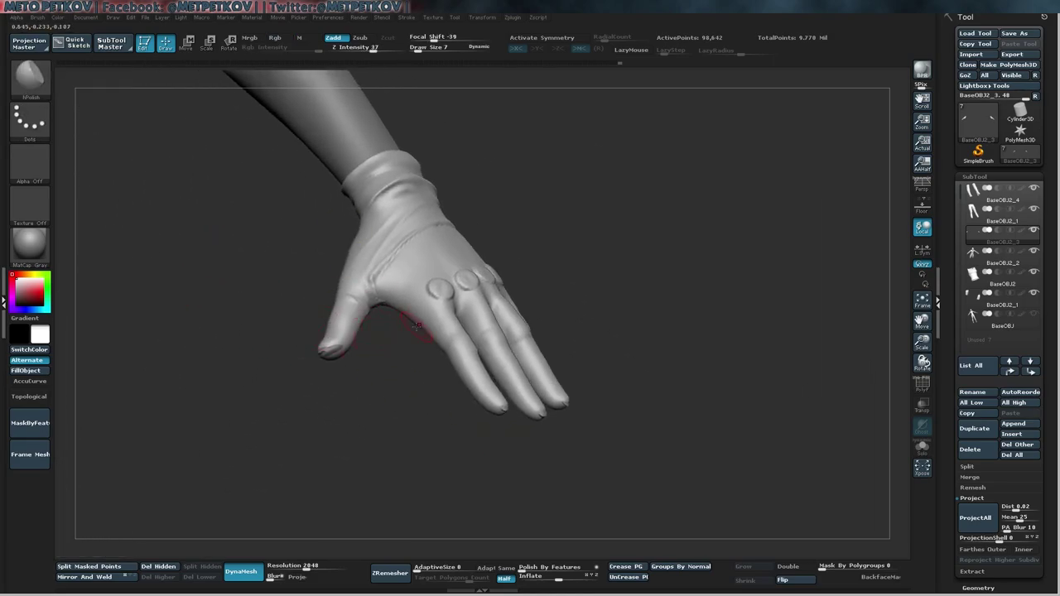
- Hide the thumb and finger sections beyond the seams of one glove with SelectLasso and delete the hidden geometry
{"action": "left_click", "coordinate": [37, 79], "text": "ctrl"}
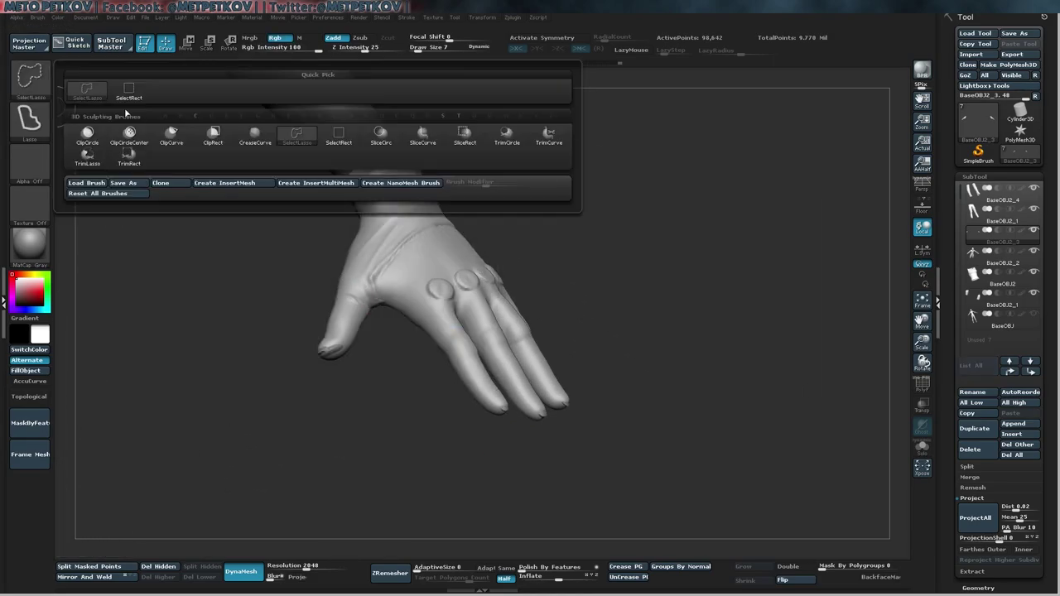
{"action": "left_click", "coordinate": [87, 91]}
{"action": "left_click_drag", "start_coordinate": [218, 243], "coordinate": [297, 237]}
{"action": "right_click_drag", "start_coordinate": [303, 402], "coordinate": [456, 390]}
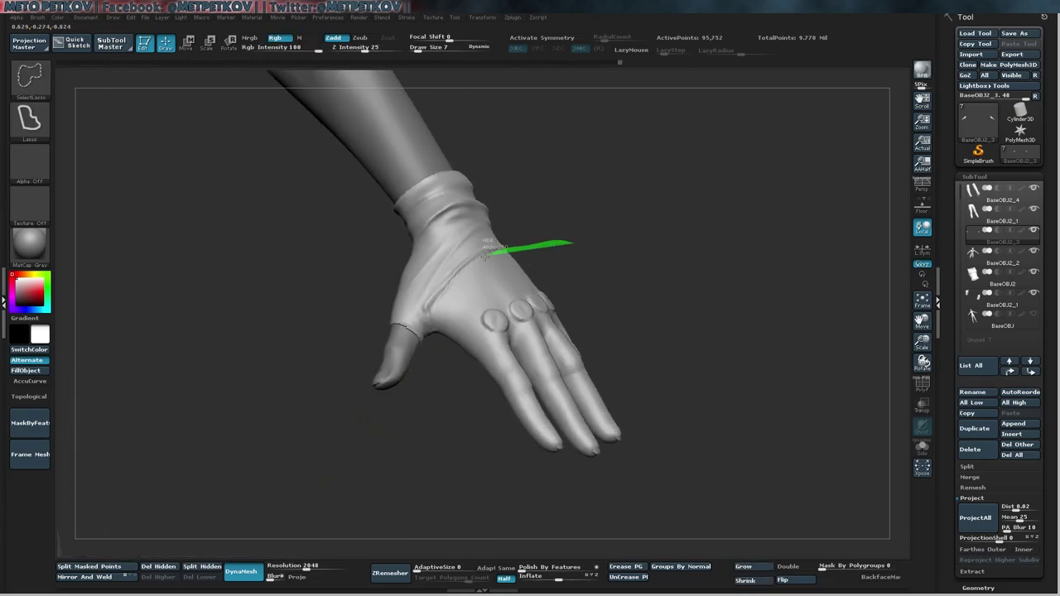
{"action": "left_click_drag", "start_coordinate": [436, 300], "coordinate": [451, 365], "text": "ctrl+alt+shift"}
{"action": "mouse_move", "coordinate": [452, 364]}
{"action": "right_mouse_down"}
{"action": "mouse_move", "coordinate": [410, 297]}
{"action": "mouse_move", "coordinate": [595, 321]}
{"action": "mouse_move", "coordinate": [418, 282]}
{"action": "right_mouse_up"}
{"action": "right_click_drag", "start_coordinate": [274, 464], "coordinate": [255, 540]}
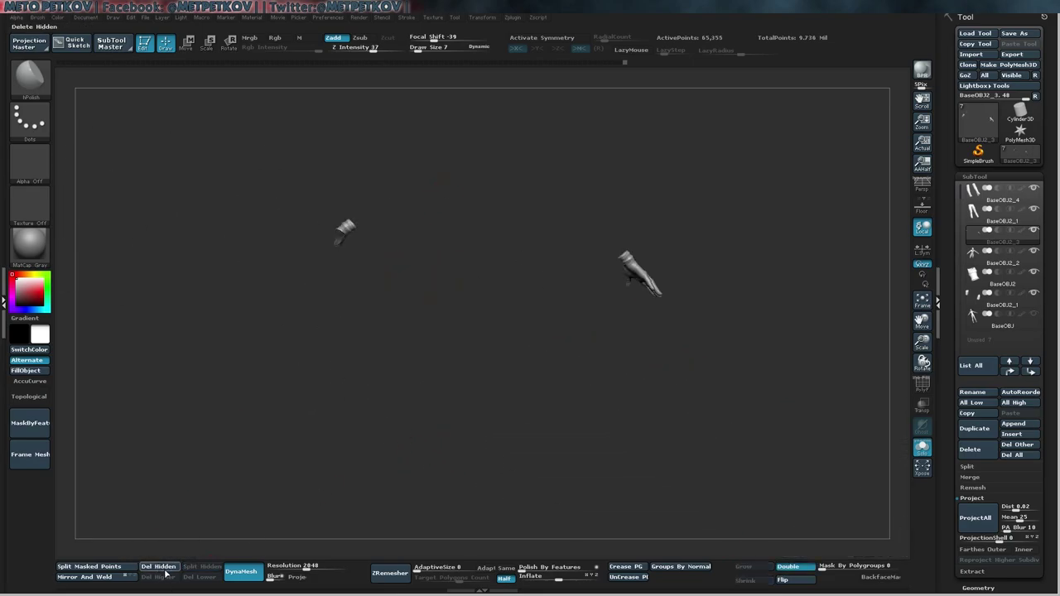
- Split the fingerless glove into its own SubTool and polish its jagged cut edge
{"action": "mouse_move", "coordinate": [231, 300]}
{"action": "right_mouse_down"}
{"action": "mouse_move", "coordinate": [421, 362]}
{"action": "mouse_move", "coordinate": [442, 384]}
{"action": "right_mouse_up"}
{"action": "mouse_move", "coordinate": [113, 279]}
{"action": "left_mouse_down", "text": "ctrl+shift"}
{"action": "mouse_move", "coordinate": [422, 397]}
{"action": "mouse_move", "coordinate": [304, 345]}
{"action": "left_mouse_up", "text": "ctrl+shift"}
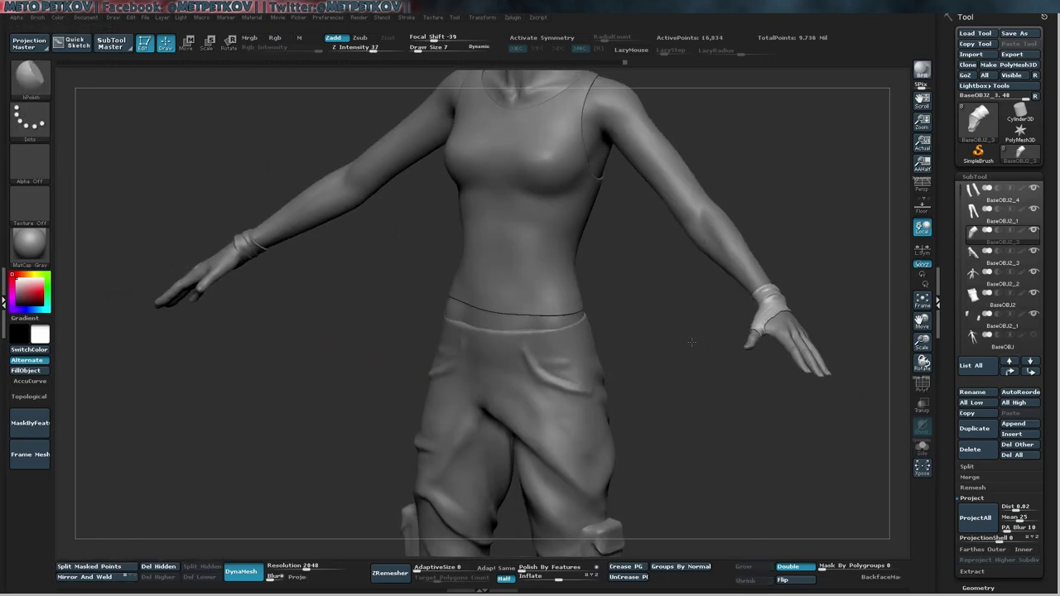
{"action": "right_click_drag", "start_coordinate": [580, 348], "coordinate": [656, 246]}
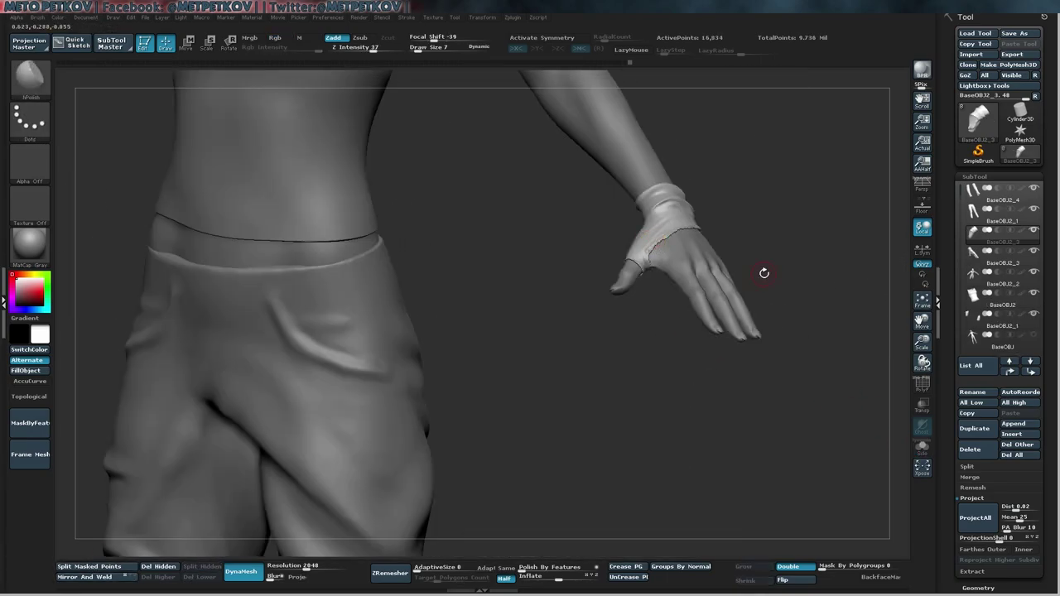
{"action": "right_click_drag", "start_coordinate": [760, 367], "coordinate": [724, 440]}
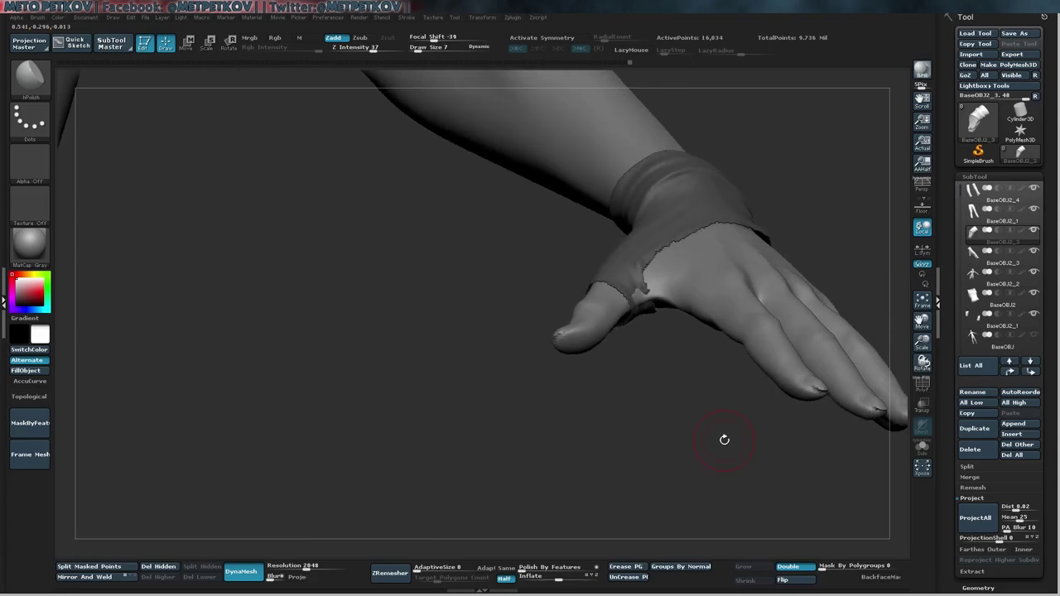
{"action": "left_click", "coordinate": [630, 315], "text": "alt"}
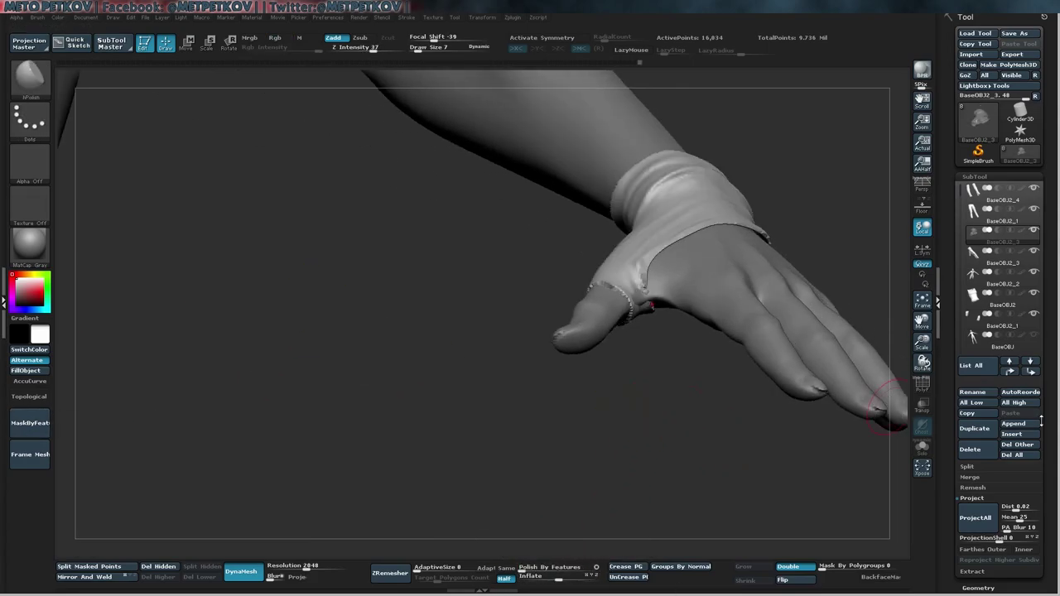
- Reshape the fingerless glove around the thumb opening with the Move brush at Draw Size 12 and update the DynaMesh
{"action": "left_click", "coordinate": [922, 447]}
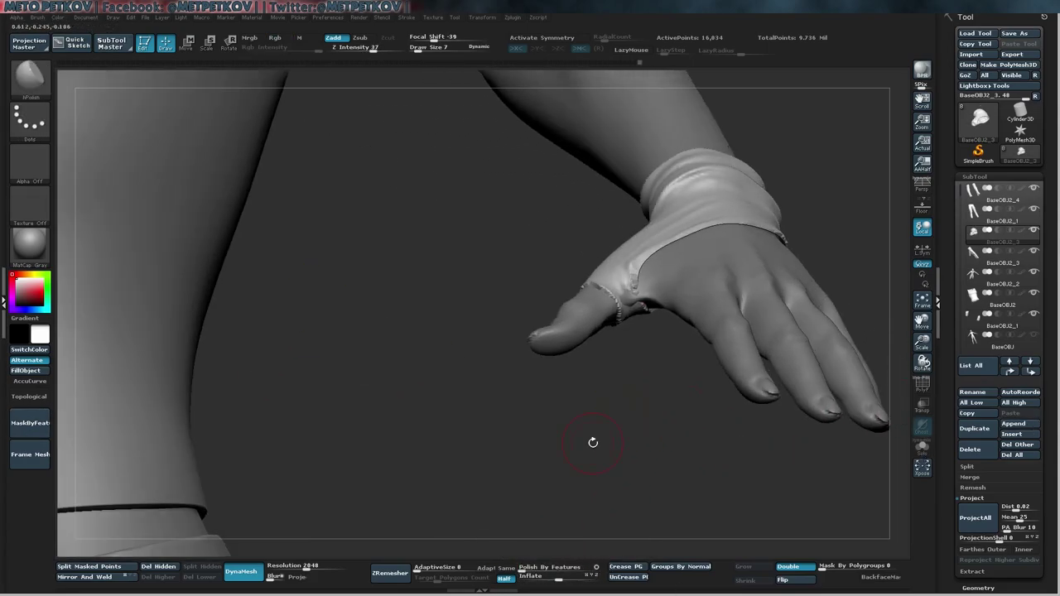
{"action": "right_click", "coordinate": [609, 265]}
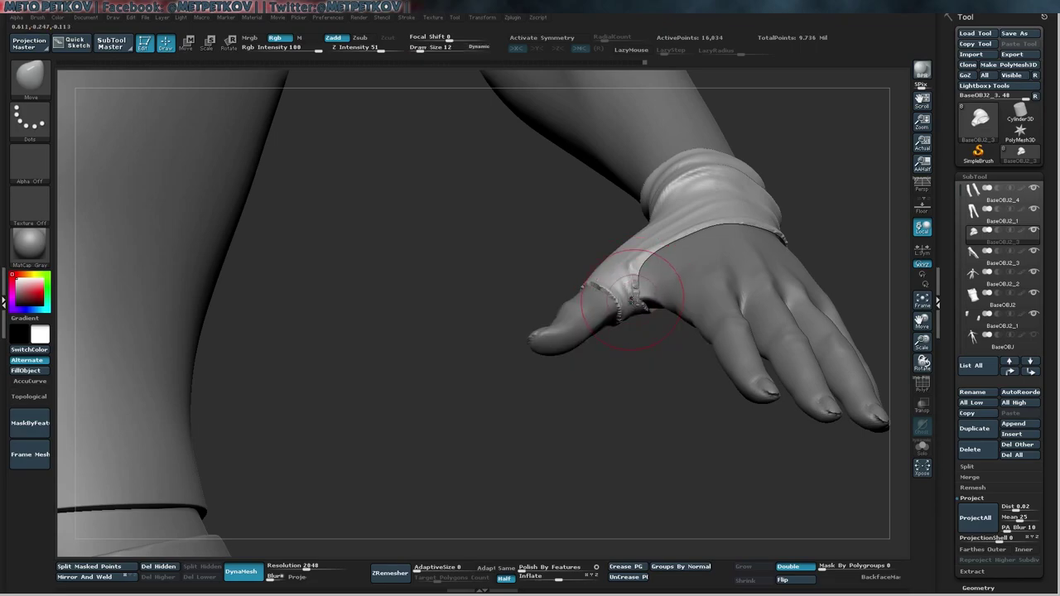
{"action": "right_click_drag", "start_coordinate": [634, 299], "coordinate": [640, 326]}
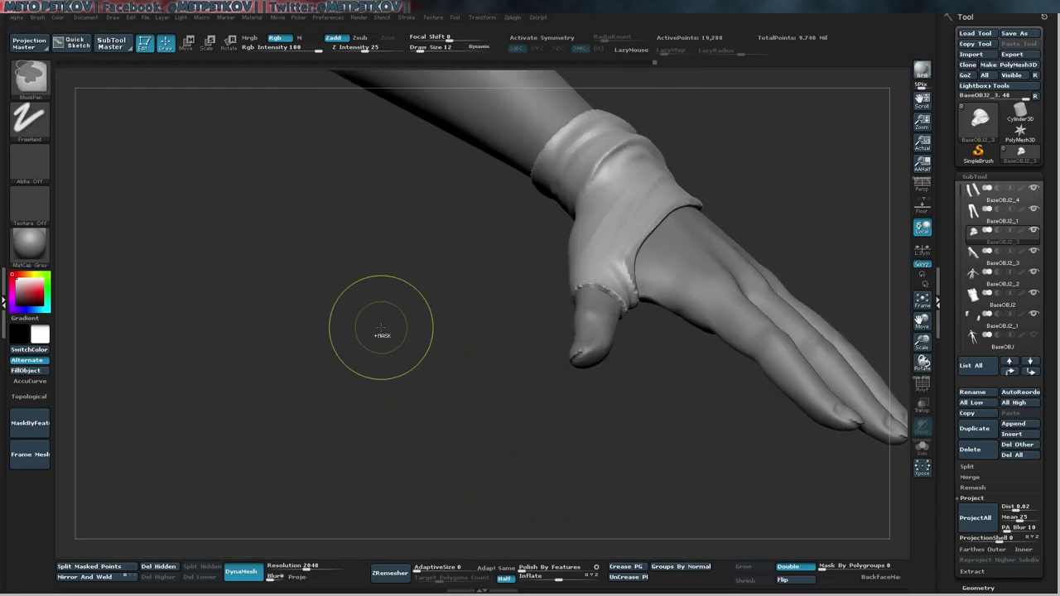
{"action": "left_click_drag", "start_coordinate": [379, 332], "coordinate": [580, 273]}
{"action": "right_click", "coordinate": [586, 290]}
{"action": "mouse_move", "coordinate": [635, 366]}
{"action": "left_mouse_down"}
{"action": "mouse_move", "coordinate": [680, 340]}
{"action": "mouse_move", "coordinate": [776, 379]}
{"action": "mouse_move", "coordinate": [623, 382]}
{"action": "mouse_move", "coordinate": [494, 289]}
{"action": "left_mouse_up"}
- Auto-reorder the SubTool list and duplicate the body SubTool
{"action": "left_click", "coordinate": [493, 288], "text": "alt"}
{"action": "left_click", "coordinate": [1019, 392]}
{"action": "left_click_drag", "start_coordinate": [597, 373], "coordinate": [585, 432]}
{"action": "left_click", "coordinate": [976, 429]}
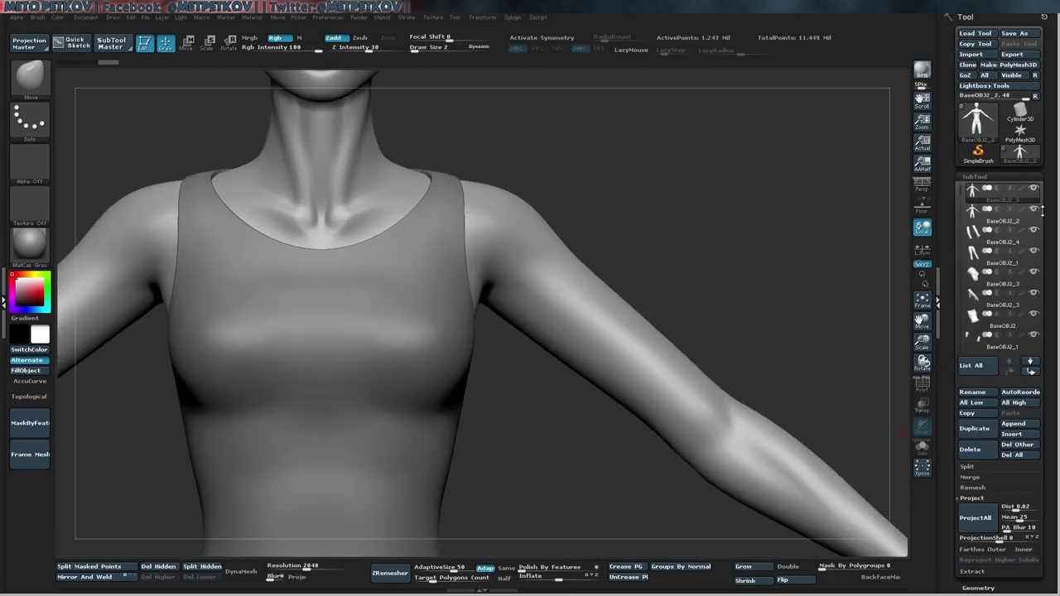
- Select the tank top SubTool and hide every other SubTool except the BaseOBJ2_5 body
{"action": "left_click", "coordinate": [994, 326]}
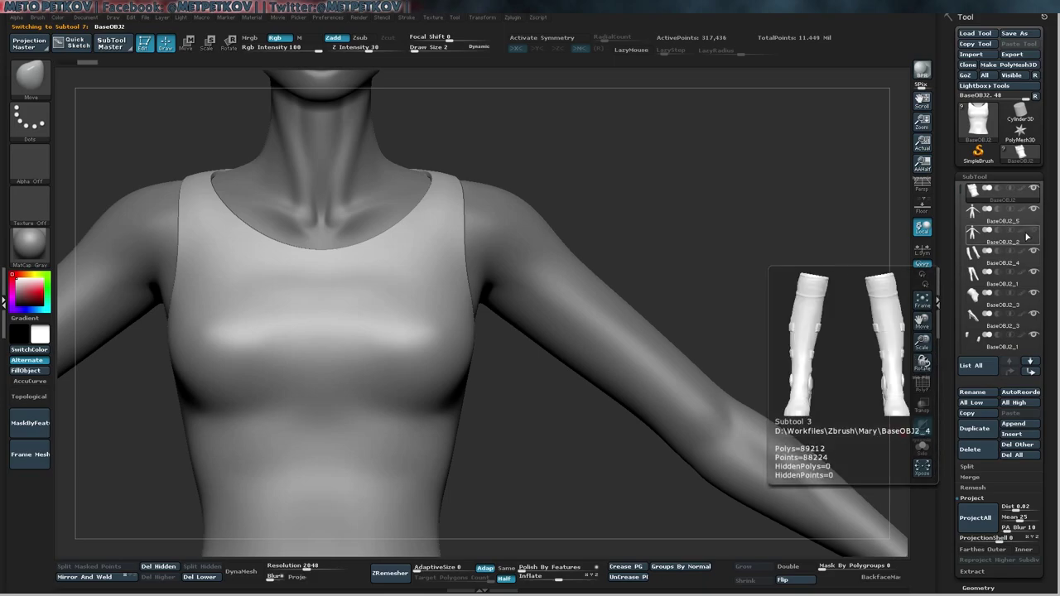
{"action": "left_click", "coordinate": [1035, 210]}
{"action": "left_click", "coordinate": [1035, 210]}
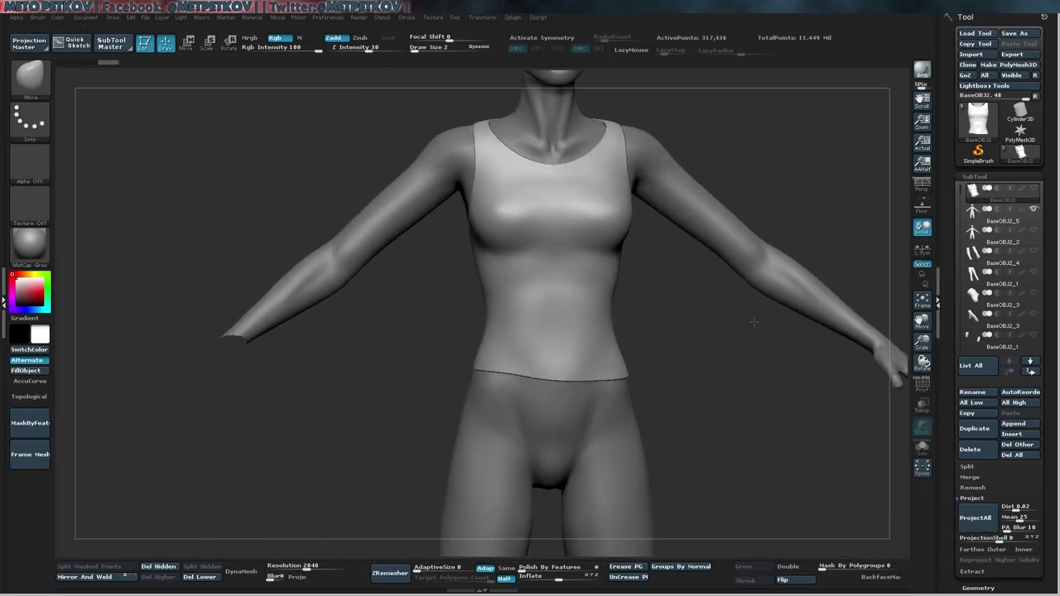
{"action": "left_click", "coordinate": [995, 190]}
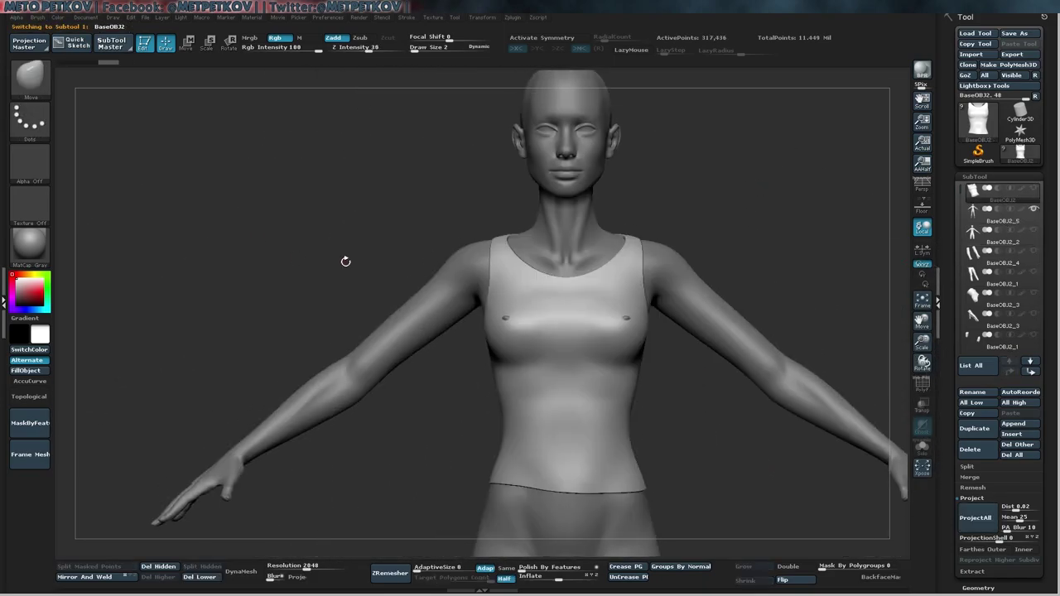
- Select the BaseOBJ2_5 body, enable transparency without ghosting, and set the brush Draw Size to 12
{"action": "left_click", "coordinate": [1010, 216]}
{"action": "left_click", "coordinate": [922, 405]}
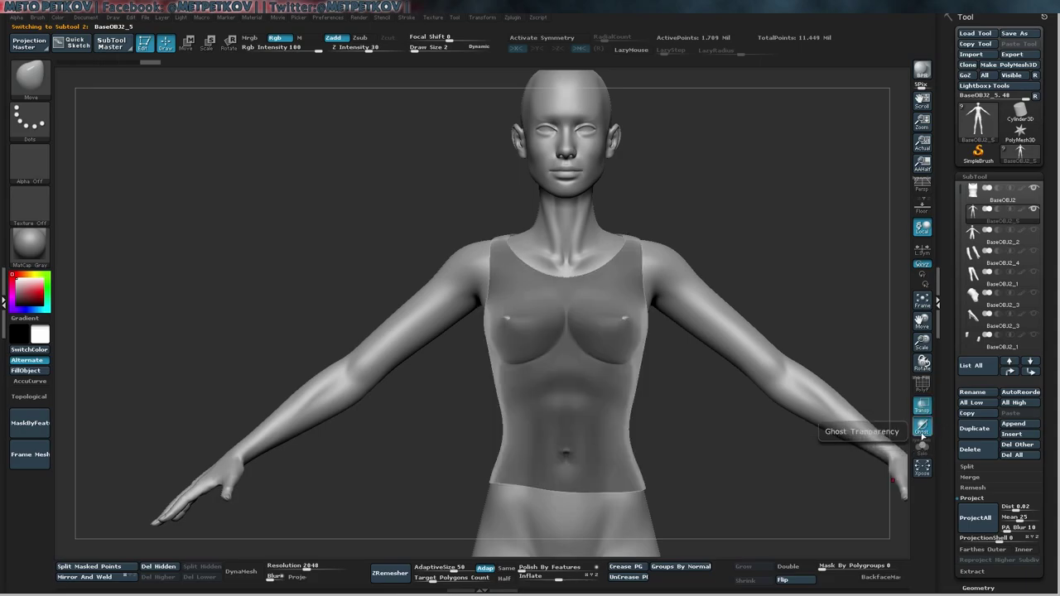
{"action": "type", "text": "s12"}
{"action": "key", "text": "Return"}
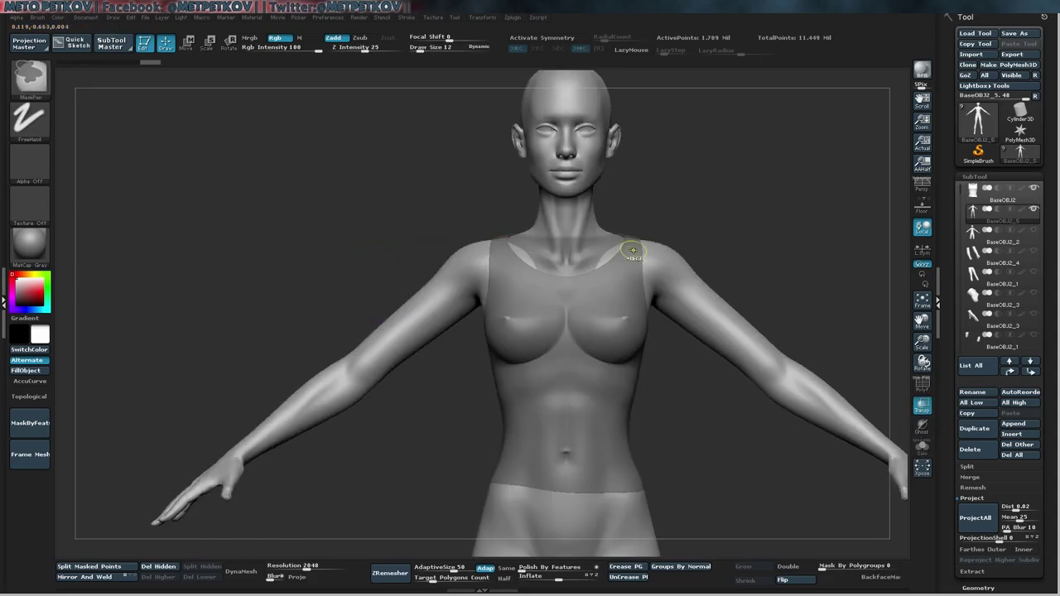
{"action": "mouse_move", "coordinate": [655, 149]}
{"action": "left_mouse_down", "text": "ctrl"}
{"action": "mouse_move", "coordinate": [628, 367]}
{"action": "mouse_move", "coordinate": [640, 382]}
{"action": "left_mouse_up", "text": "ctrl"}
{"action": "mouse_move", "coordinate": [639, 382]}
{"action": "left_mouse_down"}
{"action": "mouse_move", "coordinate": [663, 413]}
{"action": "mouse_move", "coordinate": [666, 362]}
{"action": "left_mouse_up"}
{"action": "key", "text": "b"}
{"action": "key", "text": "m"}
{"action": "key", "text": "l"}
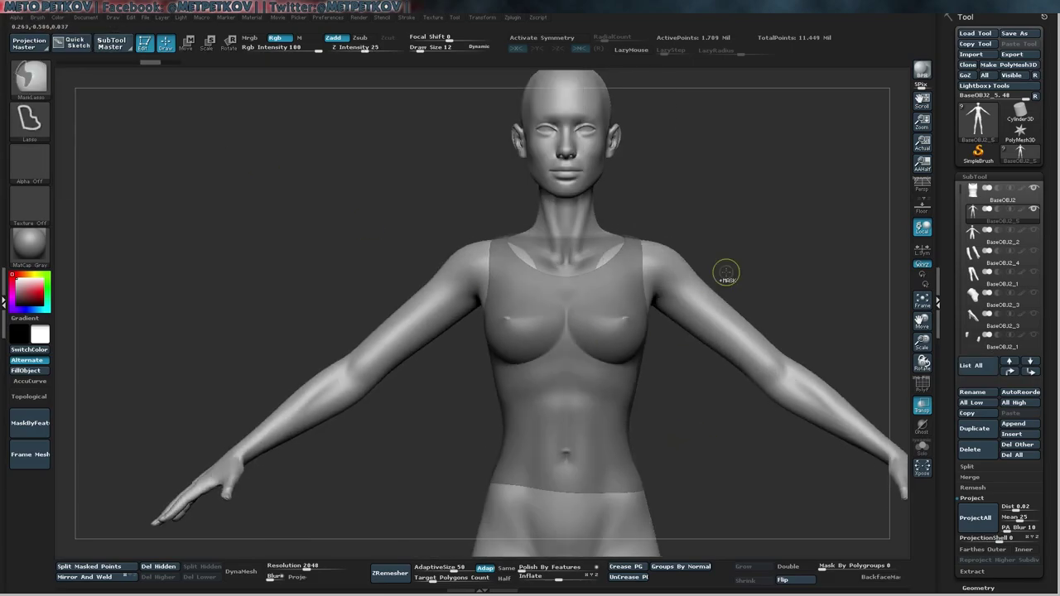
{"action": "mouse_move", "coordinate": [651, 332]}
{"action": "left_mouse_down", "text": "ctrl"}
{"action": "mouse_move", "coordinate": [782, 256]}
{"action": "mouse_move", "coordinate": [681, 239]}
{"action": "mouse_move", "coordinate": [634, 178]}
{"action": "left_mouse_up", "text": "ctrl"}
{"action": "mouse_move", "coordinate": [514, 191]}
{"action": "left_mouse_down"}
{"action": "mouse_move", "coordinate": [400, 191]}
{"action": "mouse_move", "coordinate": [580, 281]}
{"action": "left_mouse_up"}
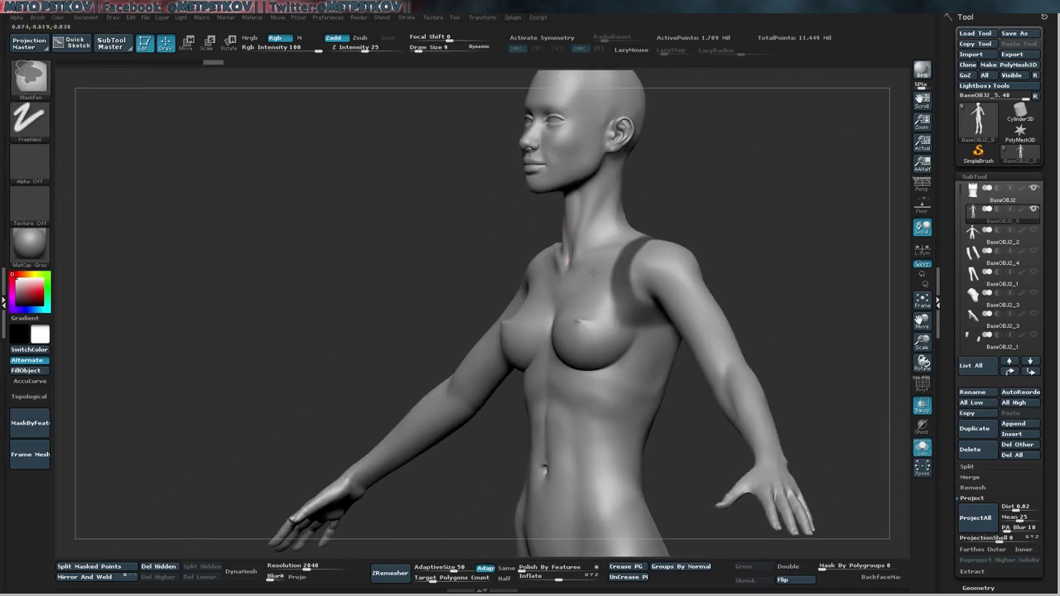
{"action": "mouse_move", "coordinate": [681, 360]}
{"action": "left_mouse_down"}
{"action": "mouse_move", "coordinate": [439, 211]}
{"action": "mouse_move", "coordinate": [667, 267]}
{"action": "mouse_move", "coordinate": [364, 53]}
{"action": "left_mouse_up"}
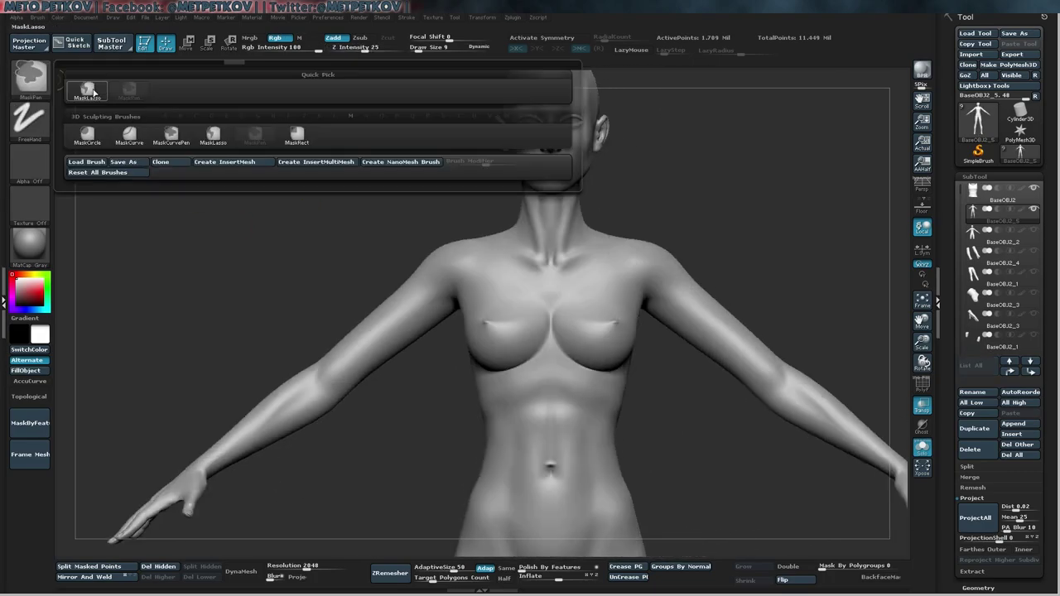
- Activate X symmetry and mask a strap around each shoulder, running from the shoulder top to the armpit
{"action": "key", "text": "x"}
{"action": "mouse_move", "coordinate": [609, 241]}
{"action": "left_mouse_down", "text": "ctrl"}
{"action": "mouse_move", "coordinate": [663, 331]}
{"action": "mouse_move", "coordinate": [654, 178]}
{"action": "left_mouse_up", "text": "ctrl"}
{"action": "left_click_drag", "start_coordinate": [646, 186], "coordinate": [680, 185]}
{"action": "left_click_drag", "start_coordinate": [645, 276], "coordinate": [662, 178], "text": "ctrl"}
{"action": "mouse_move", "coordinate": [671, 178]}
{"action": "left_mouse_down"}
{"action": "mouse_move", "coordinate": [580, 183]}
{"action": "mouse_move", "coordinate": [644, 174]}
{"action": "left_mouse_up"}
{"action": "left_click_drag", "start_coordinate": [644, 300], "coordinate": [758, 402], "text": "ctrl"}
{"action": "mouse_move", "coordinate": [828, 198]}
{"action": "left_mouse_down"}
{"action": "mouse_move", "coordinate": [769, 204]}
{"action": "mouse_move", "coordinate": [627, 374]}
{"action": "mouse_move", "coordinate": [513, 229]}
{"action": "mouse_move", "coordinate": [489, 266]}
{"action": "left_mouse_up"}
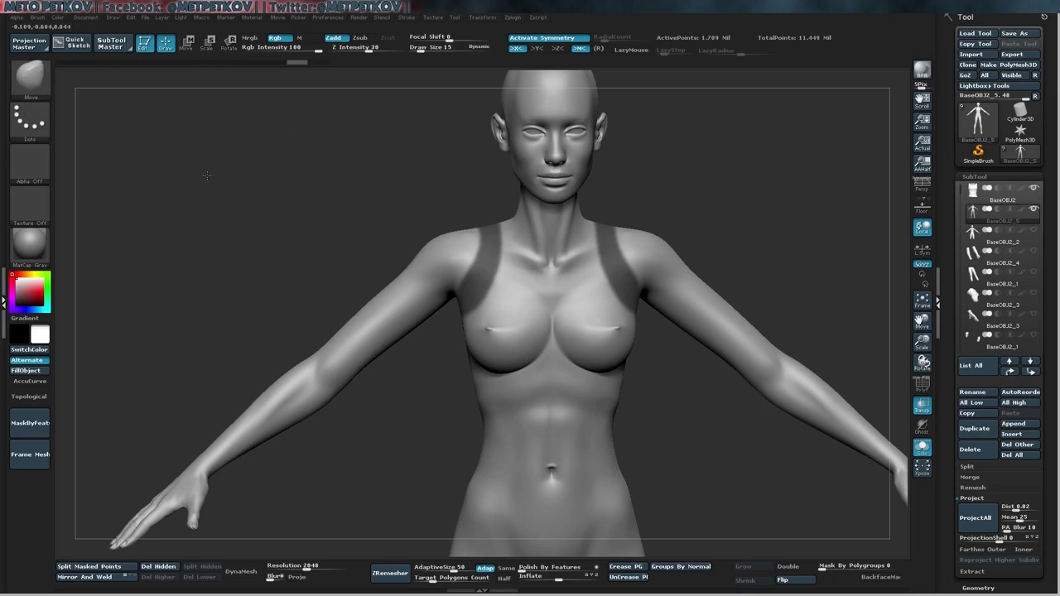
- Mask a horizontal band across the upper chest joining both shoulder straps, using MaskPen at Draw Size 8
{"action": "left_click", "coordinate": [30, 77], "text": "ctrl"}
{"action": "left_click", "coordinate": [121, 97]}
{"action": "mouse_move", "coordinate": [248, 209]}
{"action": "left_mouse_down", "text": "ctrl"}
{"action": "mouse_move", "coordinate": [474, 232]}
{"action": "mouse_move", "coordinate": [657, 280]}
{"action": "mouse_move", "coordinate": [530, 282]}
{"action": "left_mouse_up", "text": "ctrl"}
{"action": "left_click_drag", "start_coordinate": [729, 273], "coordinate": [426, 279]}
{"action": "key", "text": "ctrl+z"}
{"action": "left_click_drag", "start_coordinate": [348, 165], "coordinate": [337, 235]}
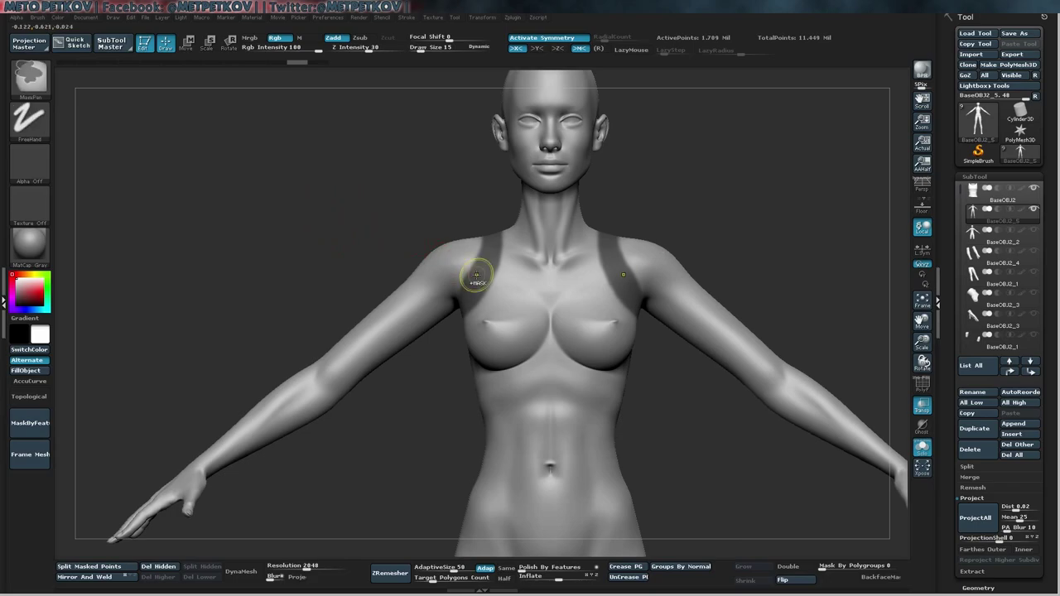
{"action": "left_click_drag", "start_coordinate": [497, 267], "coordinate": [605, 267], "text": "ctrl"}
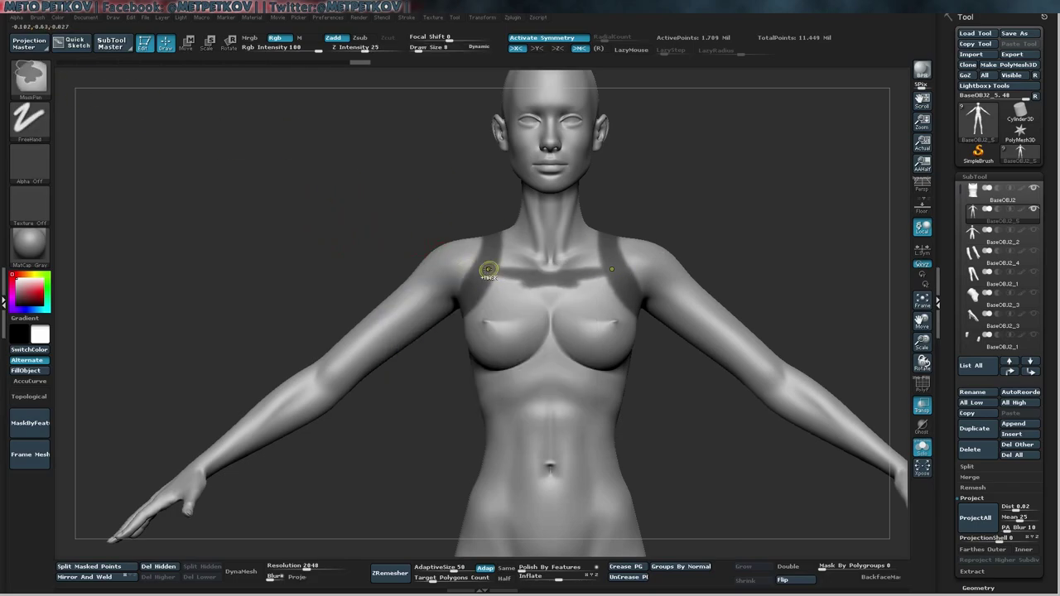
- Mask crossing straps on the upper back that connect the shoulders to the armpits
{"action": "left_click_drag", "start_coordinate": [539, 269], "coordinate": [449, 266]}
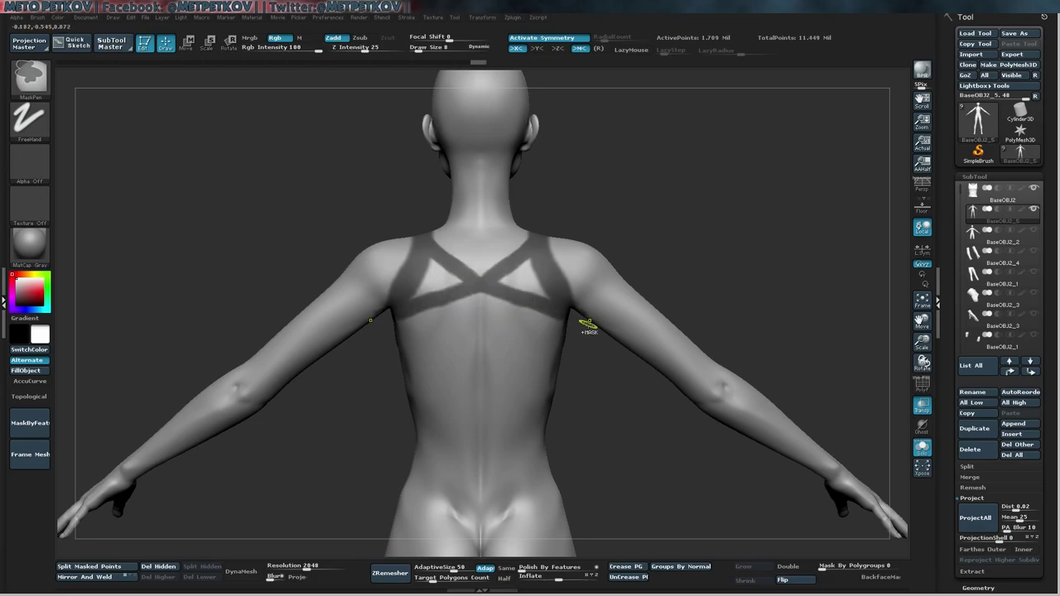
{"action": "left_click_drag", "start_coordinate": [586, 320], "coordinate": [599, 367]}
{"action": "left_click_drag", "start_coordinate": [569, 323], "coordinate": [575, 370]}
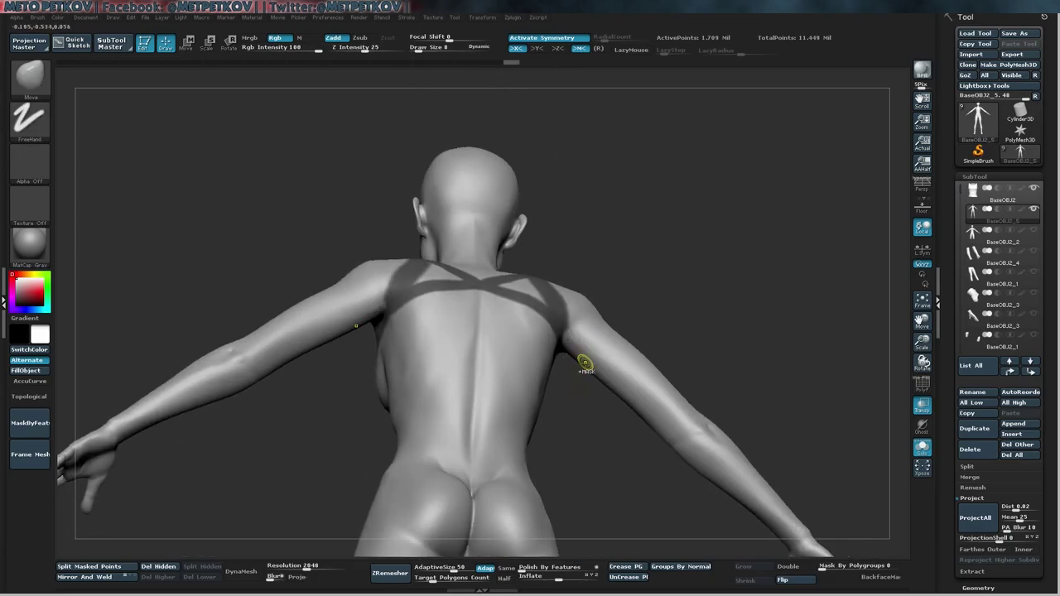
- Hide the forearms and hands of the masked body and compare the strap mask with the tank top
{"action": "mouse_move", "coordinate": [488, 355]}
{"action": "left_mouse_down", "text": "ctrl+shift"}
{"action": "mouse_move", "coordinate": [350, 289]}
{"action": "mouse_move", "coordinate": [442, 248]}
{"action": "left_mouse_up", "text": "ctrl+shift"}
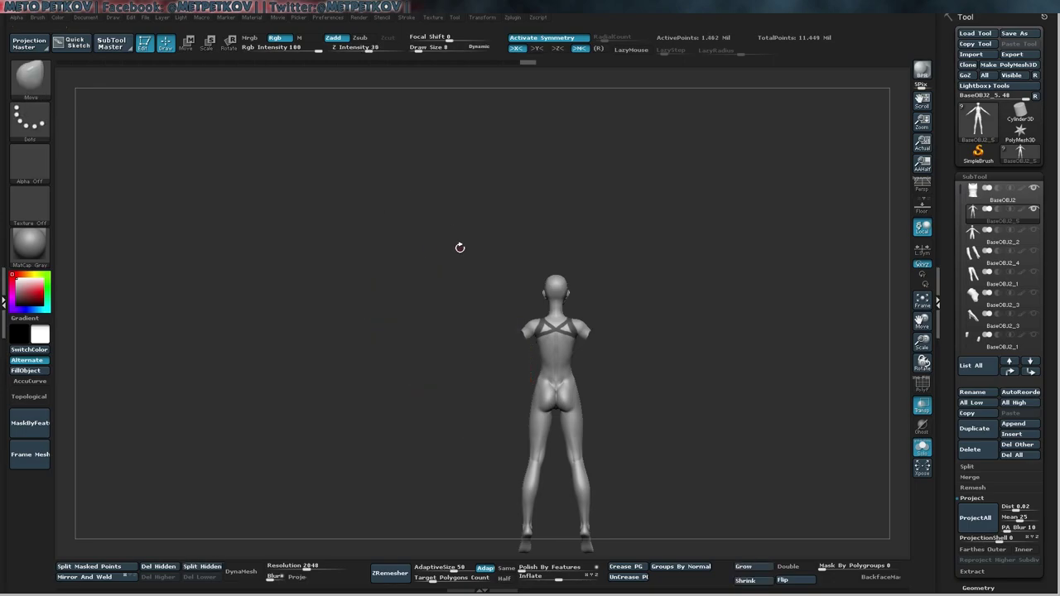
{"action": "left_click_drag", "start_coordinate": [804, 397], "coordinate": [572, 397]}
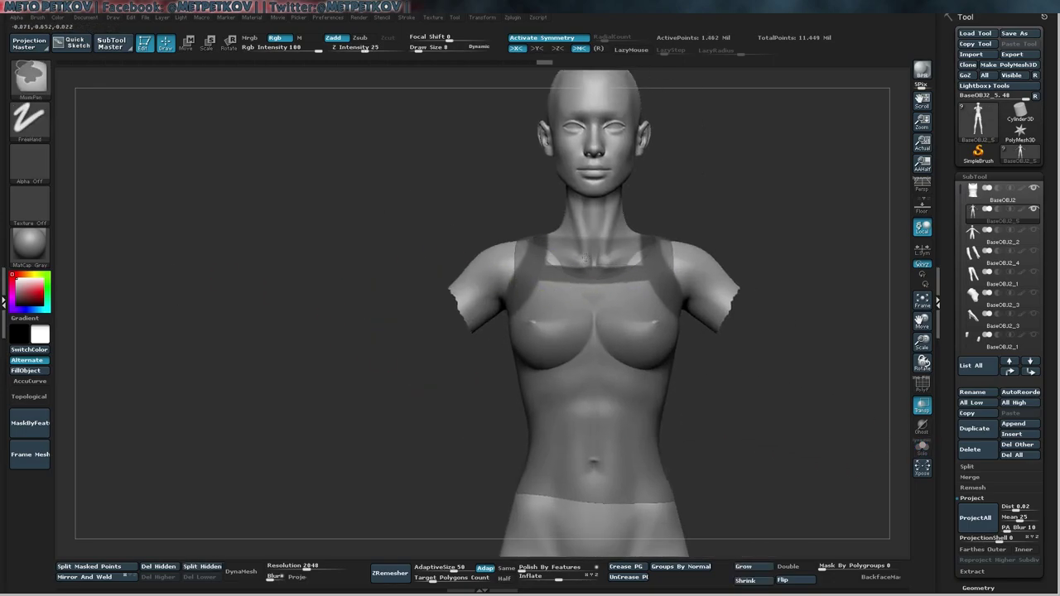
{"action": "left_click_drag", "start_coordinate": [398, 201], "coordinate": [497, 307]}
- Isolate the body and refine the strap mask beneath the armpits with MaskPen
{"action": "left_click", "coordinate": [915, 446]}
{"action": "left_click_drag", "start_coordinate": [787, 331], "coordinate": [579, 321]}
{"action": "left_click_drag", "start_coordinate": [640, 403], "coordinate": [713, 321]}
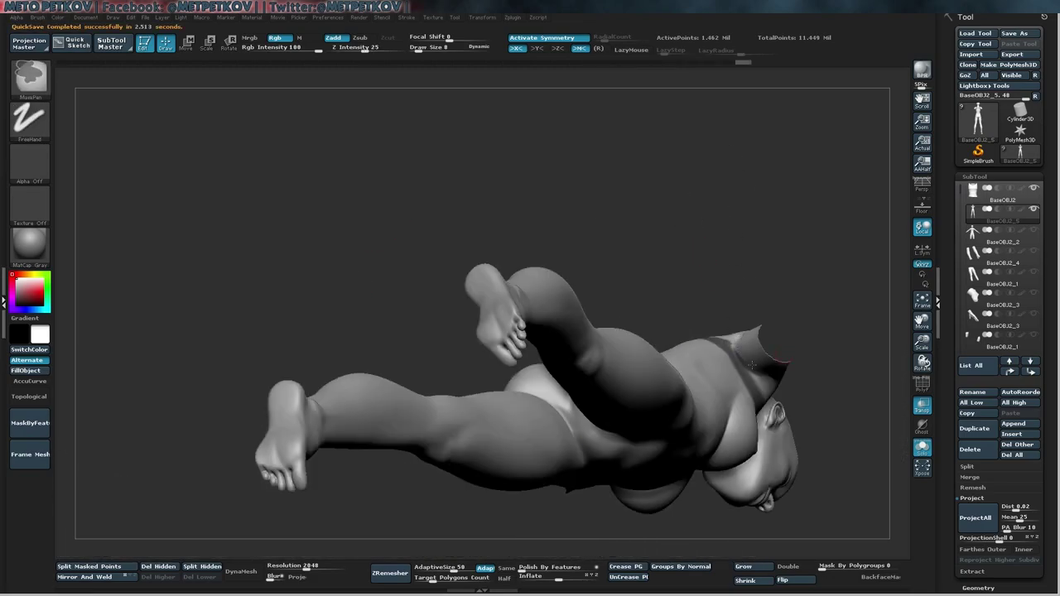
{"action": "right_click_drag", "start_coordinate": [751, 365], "coordinate": [724, 333]}
{"action": "right_click_drag", "start_coordinate": [822, 435], "coordinate": [878, 398]}
{"action": "right_click_drag", "start_coordinate": [618, 308], "coordinate": [535, 241]}
{"action": "mouse_move", "coordinate": [800, 391]}
{"action": "right_mouse_down"}
{"action": "mouse_move", "coordinate": [710, 296]}
{"action": "mouse_move", "coordinate": [382, 191]}
{"action": "right_mouse_up"}
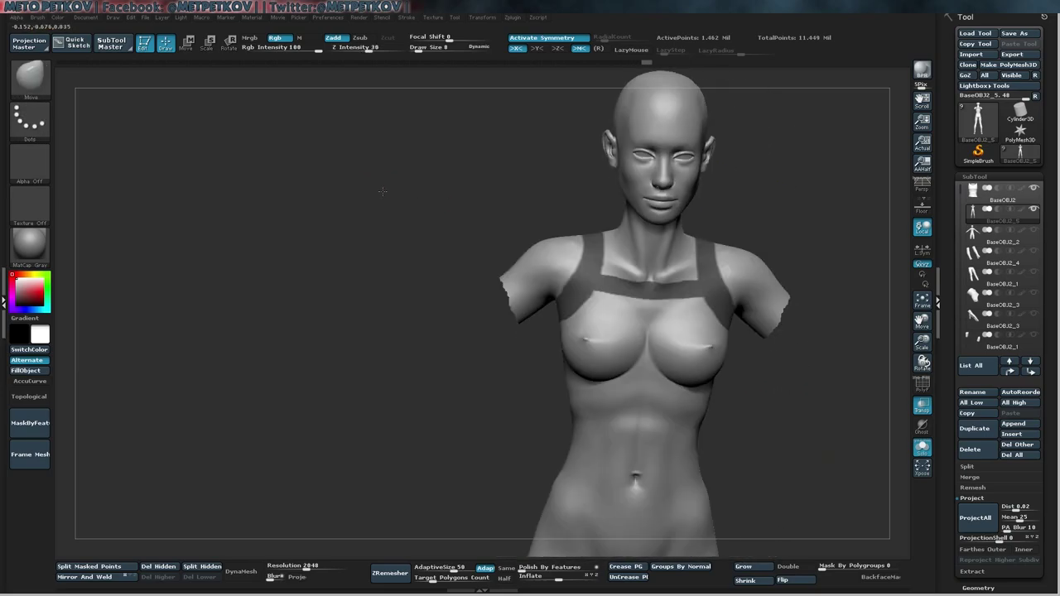
- Turn the masked straps into their own polygroup, isolate it, and delete the rest of the duplicated body
{"action": "left_click", "coordinate": [809, 400], "text": "ctrl+shift"}
{"action": "key", "text": "alt+shift+s"}
{"action": "key", "text": "shift+f"}
{"action": "left_click", "coordinate": [644, 300], "text": "ctrl+shift"}
{"action": "key", "text": "shift+f"}
{"action": "right_click_drag", "start_coordinate": [644, 300], "coordinate": [473, 500]}
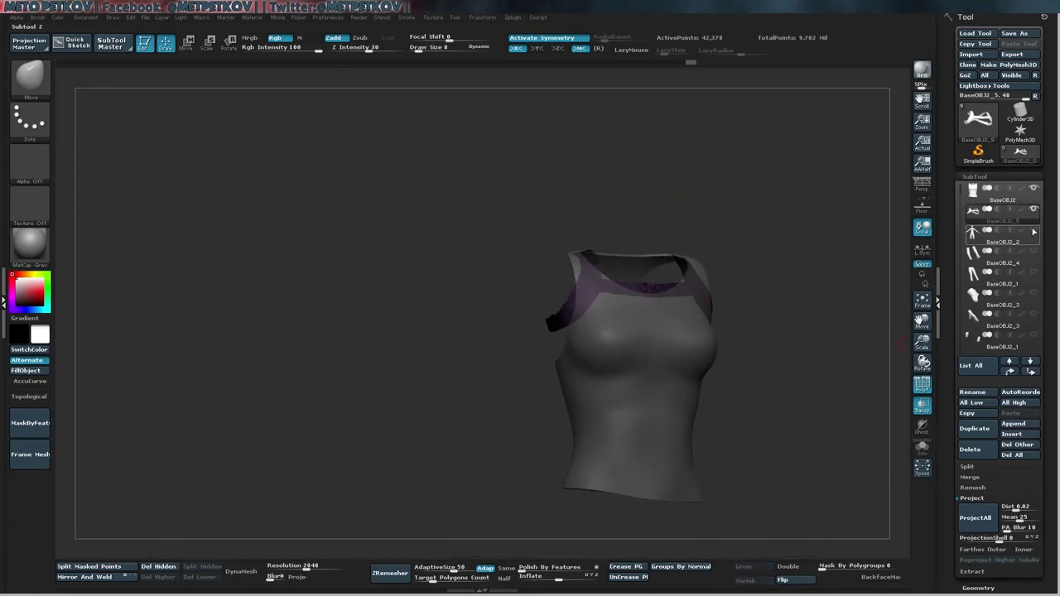
- Show the BaseOBJ2_2 body without transparency, and smooth the strap harness's jagged borders using MaskByFeature and Polish By Features
{"action": "key", "text": "shift+f"}
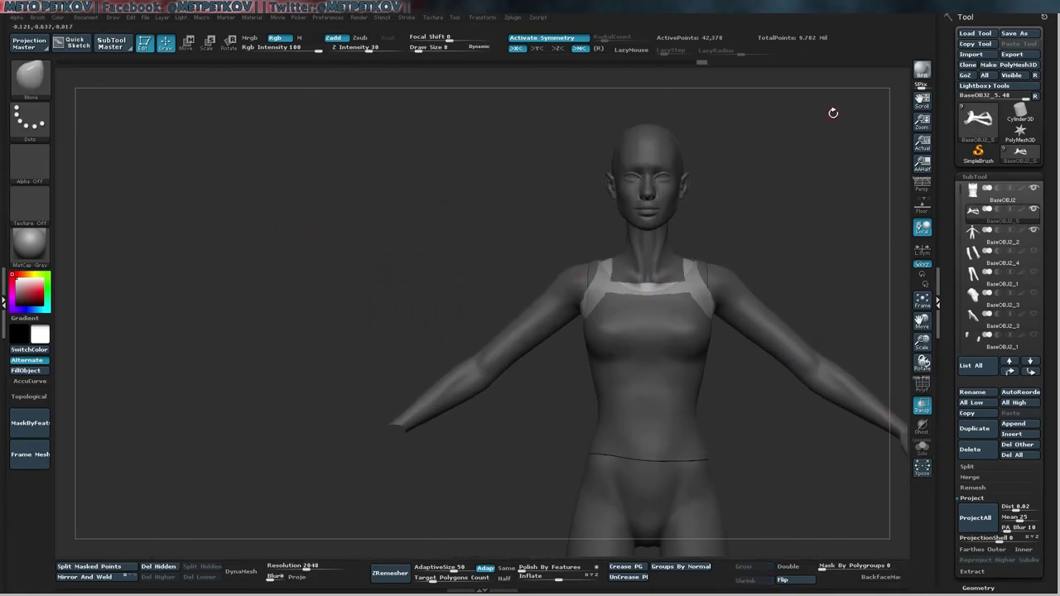
{"action": "left_click", "coordinate": [922, 405]}
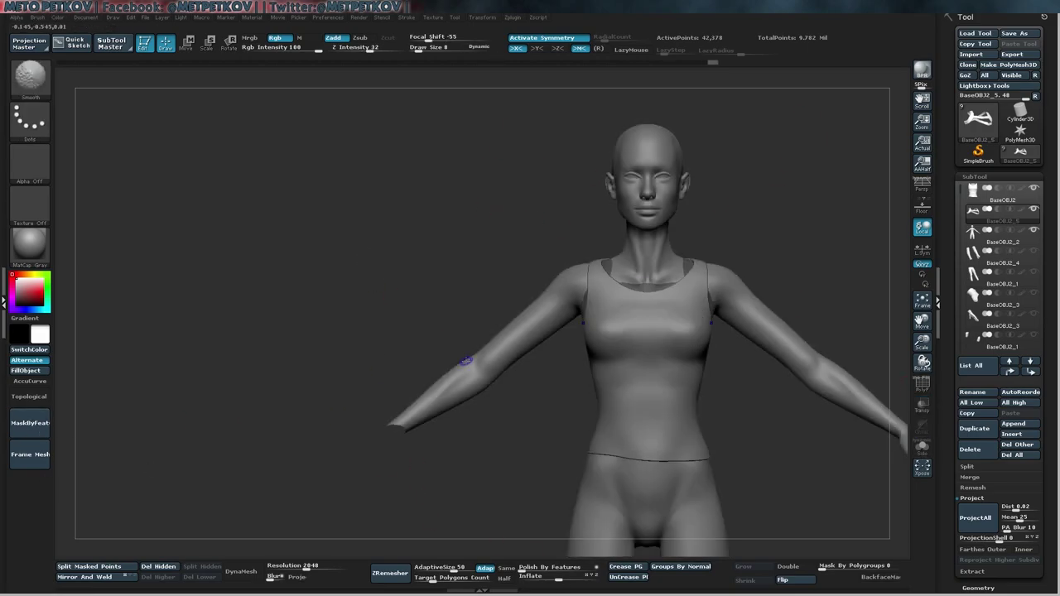
{"action": "left_click", "coordinate": [29, 423]}
{"action": "right_click_drag", "start_coordinate": [828, 249], "coordinate": [727, 469], "text": "ctrl"}
{"action": "left_click_drag", "start_coordinate": [727, 468], "coordinate": [537, 384], "text": "ctrl"}
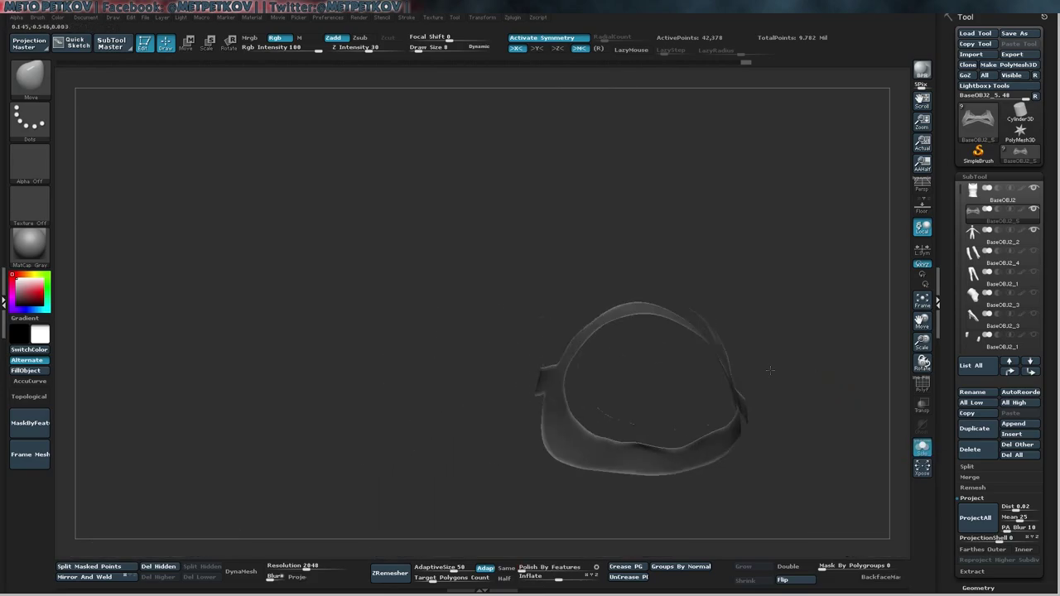
- Enable Double display for the strap harness and ZRemesh it with AdaptiveSize 0 and an adjusted target polygon count
{"action": "left_click", "coordinate": [787, 567]}
{"action": "left_click_drag", "start_coordinate": [748, 315], "coordinate": [267, 458]}
{"action": "key", "text": "shift+ctrl+s"}
{"action": "left_click_drag", "start_coordinate": [430, 579], "coordinate": [436, 580]}
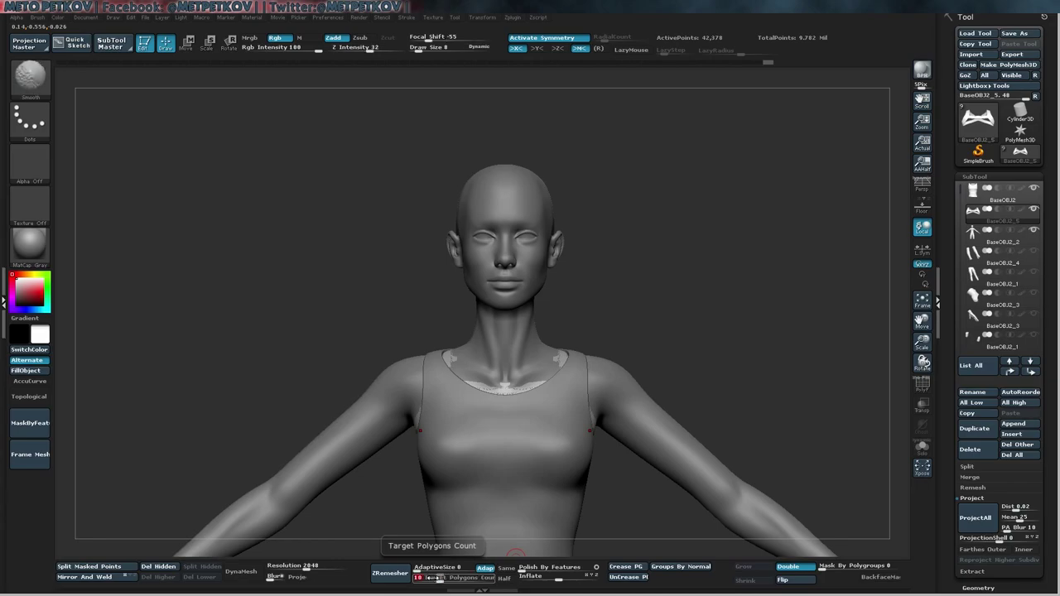
{"action": "left_click", "coordinate": [390, 577]}
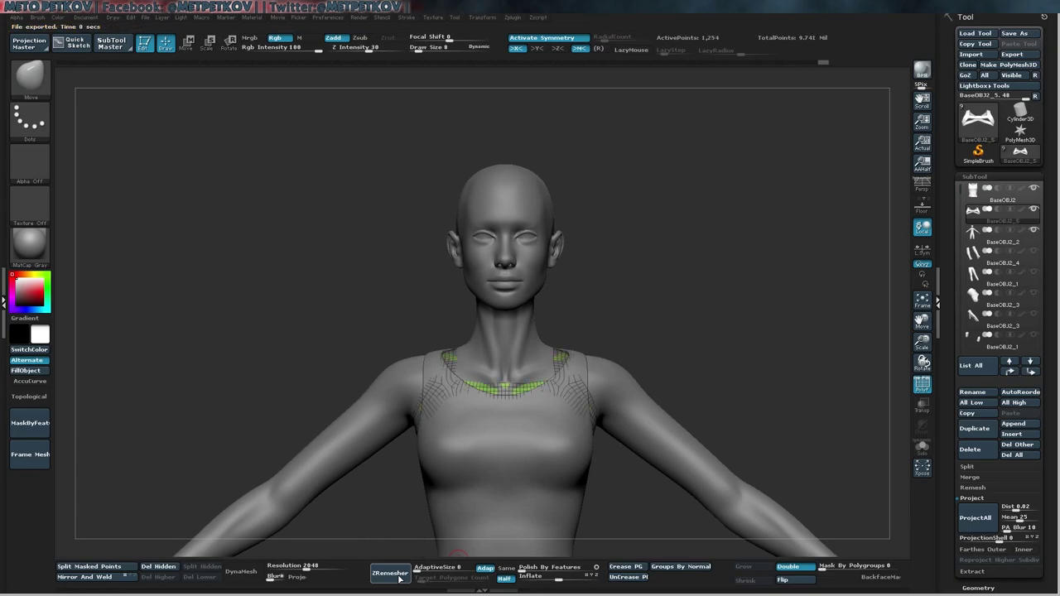
- Isolate the harness and reduce it further by running ZRemesher with Half enabled
{"action": "left_click", "coordinate": [922, 447]}
{"action": "left_click_drag", "start_coordinate": [717, 406], "coordinate": [653, 469]}
{"action": "left_click", "coordinate": [390, 574]}
{"action": "left_click_drag", "start_coordinate": [564, 475], "coordinate": [497, 457]}
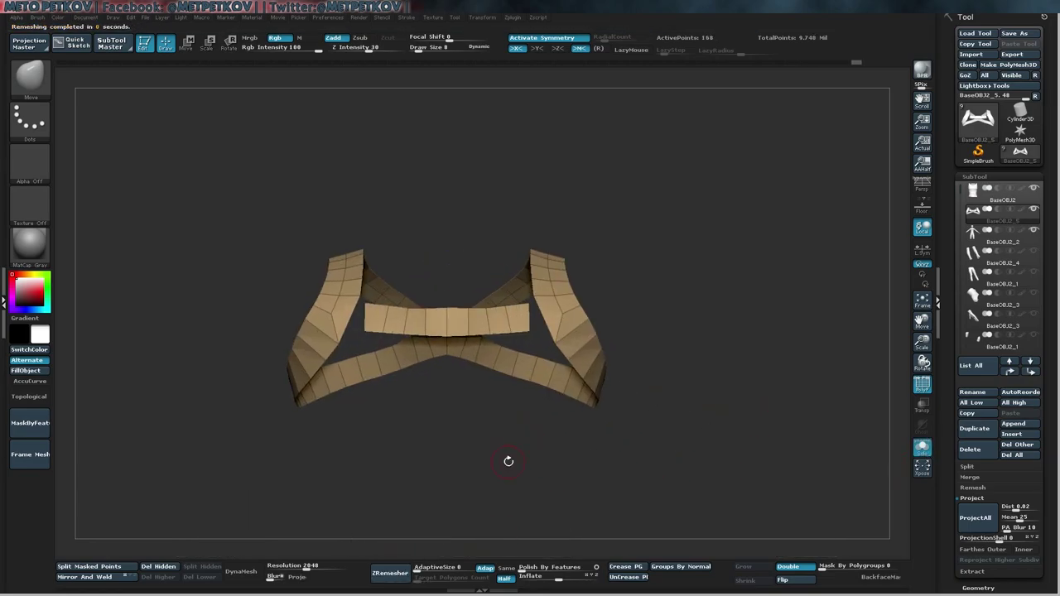
- Inspect the reduced harness, undo the last ZRemesher pass, and show the other SubTools again
{"action": "left_click", "coordinate": [922, 447]}
{"action": "left_click", "coordinate": [922, 447]}
{"action": "left_click_drag", "start_coordinate": [804, 296], "coordinate": [781, 314]}
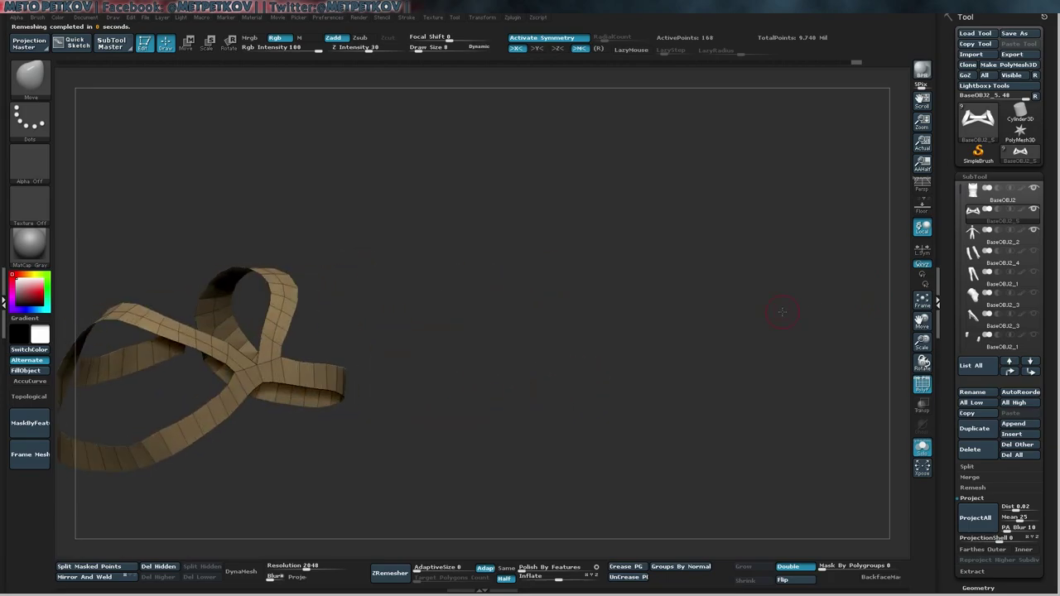
{"action": "key", "text": "ctrl+z"}
{"action": "left_click_drag", "start_coordinate": [611, 320], "coordinate": [619, 335], "text": "shift"}
{"action": "left_click", "coordinate": [922, 447]}
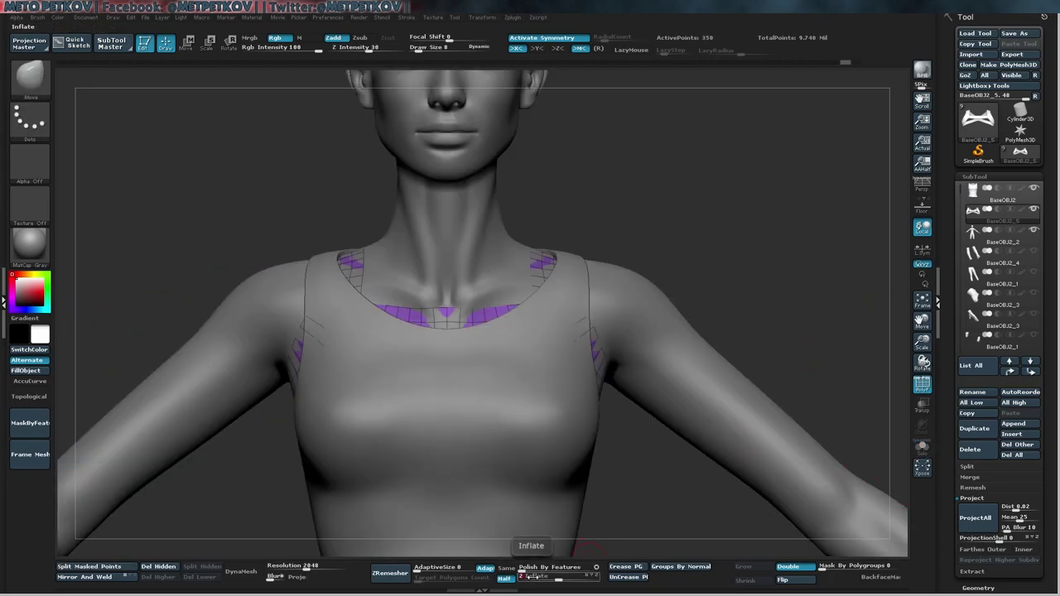
- Inflate the strap harness so it sits outside the tank top's surface
{"action": "left_click_drag", "start_coordinate": [531, 578], "coordinate": [546, 577]}
{"action": "left_click_drag", "start_coordinate": [608, 464], "coordinate": [549, 577]}
{"action": "left_click_drag", "start_coordinate": [630, 348], "coordinate": [59, 267]}
- Reshape the harness around the shoulders and armpits with the Move brush at Draw Size 14
{"action": "key", "text": "space"}
{"action": "left_click", "coordinate": [399, 315]}
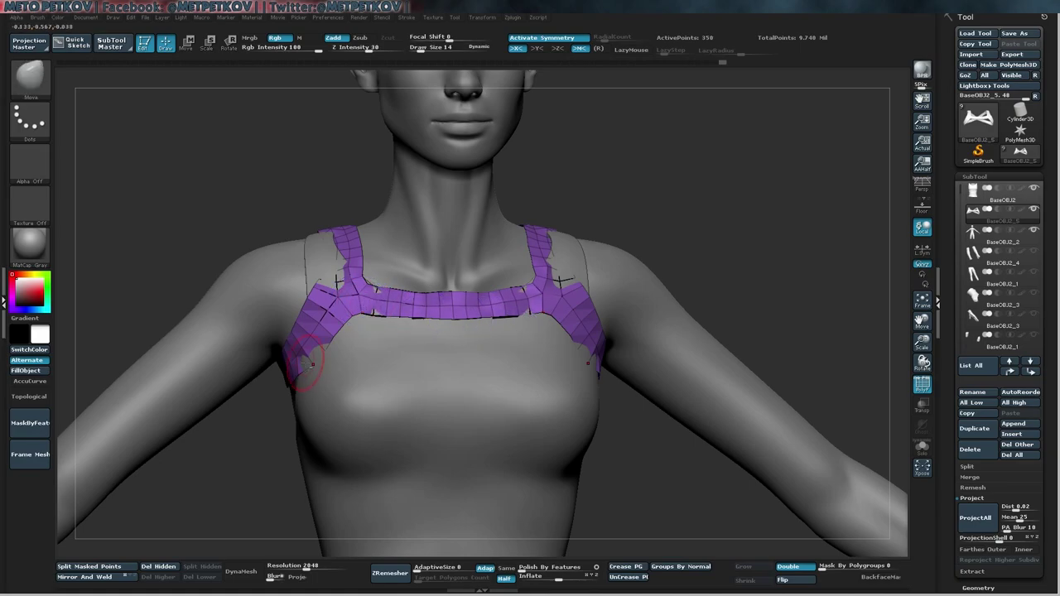
{"action": "left_click_drag", "start_coordinate": [303, 252], "coordinate": [323, 273]}
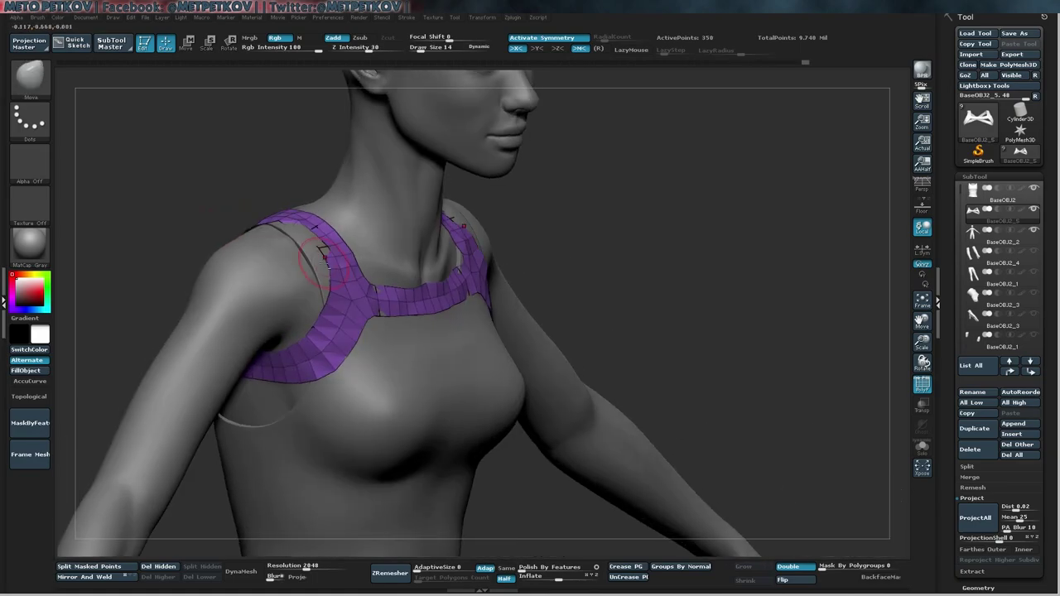
{"action": "left_click_drag", "start_coordinate": [156, 229], "coordinate": [285, 249]}
{"action": "key", "text": "shift+f"}
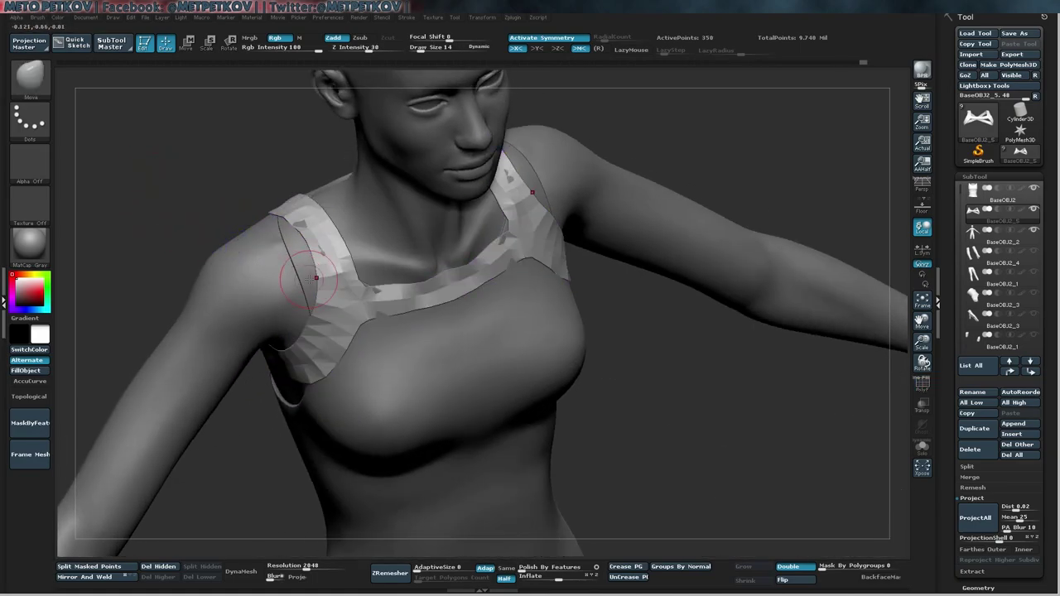
{"action": "mouse_move", "coordinate": [377, 299]}
{"action": "left_mouse_down"}
{"action": "mouse_move", "coordinate": [464, 249]}
{"action": "mouse_move", "coordinate": [539, 177]}
{"action": "mouse_move", "coordinate": [634, 346]}
{"action": "mouse_move", "coordinate": [367, 146]}
{"action": "mouse_move", "coordinate": [331, 158]}
{"action": "left_mouse_up"}
- Adjust and smooth the shoulder and chest straps over the tank top using the Move and Smooth brushes at Draw Size 9
{"action": "left_click", "coordinate": [539, 177], "text": "alt"}
{"action": "left_click", "coordinate": [535, 178], "text": "alt"}
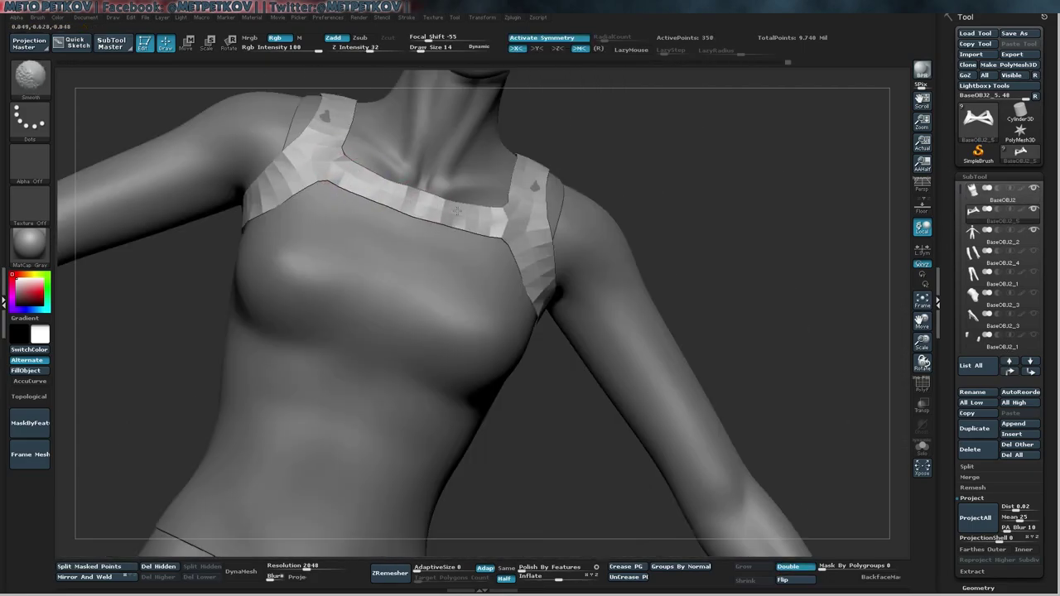
{"action": "mouse_move", "coordinate": [597, 374]}
{"action": "left_mouse_down"}
{"action": "mouse_move", "coordinate": [533, 295]}
{"action": "mouse_move", "coordinate": [398, 276]}
{"action": "left_mouse_up"}
{"action": "left_click_drag", "start_coordinate": [545, 369], "coordinate": [559, 309]}
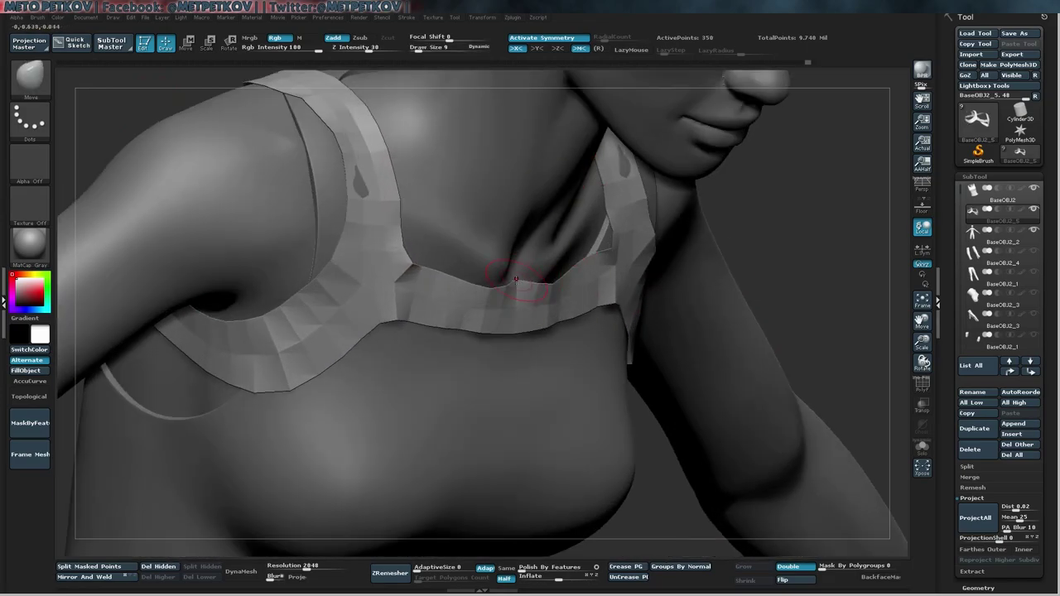
{"action": "left_click_drag", "start_coordinate": [614, 264], "coordinate": [567, 260], "text": "shift"}
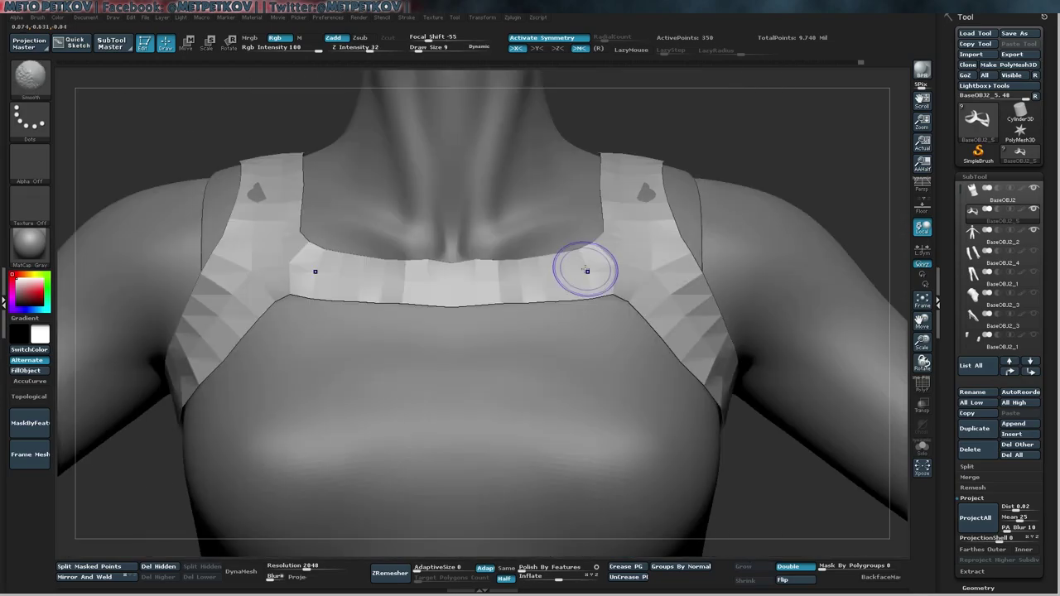
{"action": "mouse_move", "coordinate": [270, 250]}
{"action": "left_mouse_down", "text": "shift"}
{"action": "mouse_move", "coordinate": [257, 200]}
{"action": "mouse_move", "coordinate": [179, 158]}
{"action": "mouse_move", "coordinate": [125, 150]}
{"action": "mouse_move", "coordinate": [167, 144]}
{"action": "mouse_move", "coordinate": [248, 165]}
{"action": "mouse_move", "coordinate": [356, 273]}
{"action": "left_mouse_up", "text": "shift"}
- Refine the harness neckline with the Move brush at Draw Size 5 while previewing it with dynamic subdivision
{"action": "key", "text": "s"}
{"action": "mouse_move", "coordinate": [375, 313]}
{"action": "left_mouse_down"}
{"action": "mouse_move", "coordinate": [769, 302]}
{"action": "mouse_move", "coordinate": [774, 335]}
{"action": "left_mouse_up"}
{"action": "key", "text": "shift+d"}
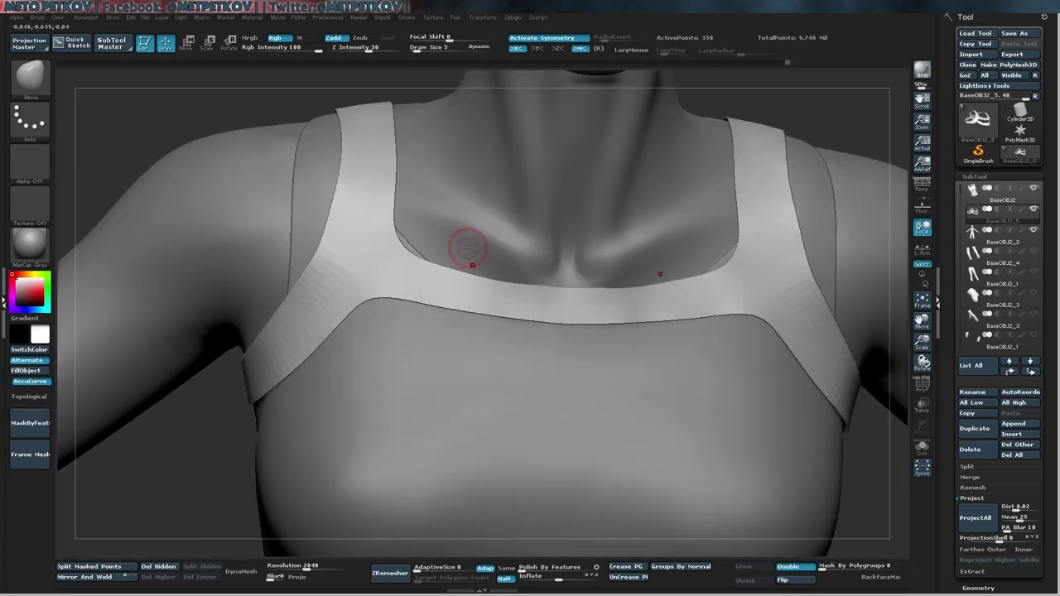
{"action": "key", "text": "shift+d"}
- Give the strap harness thickness with the ZModeler brush and check its smoothed form from the back
{"action": "left_click_drag", "start_coordinate": [505, 224], "coordinate": [603, 222]}
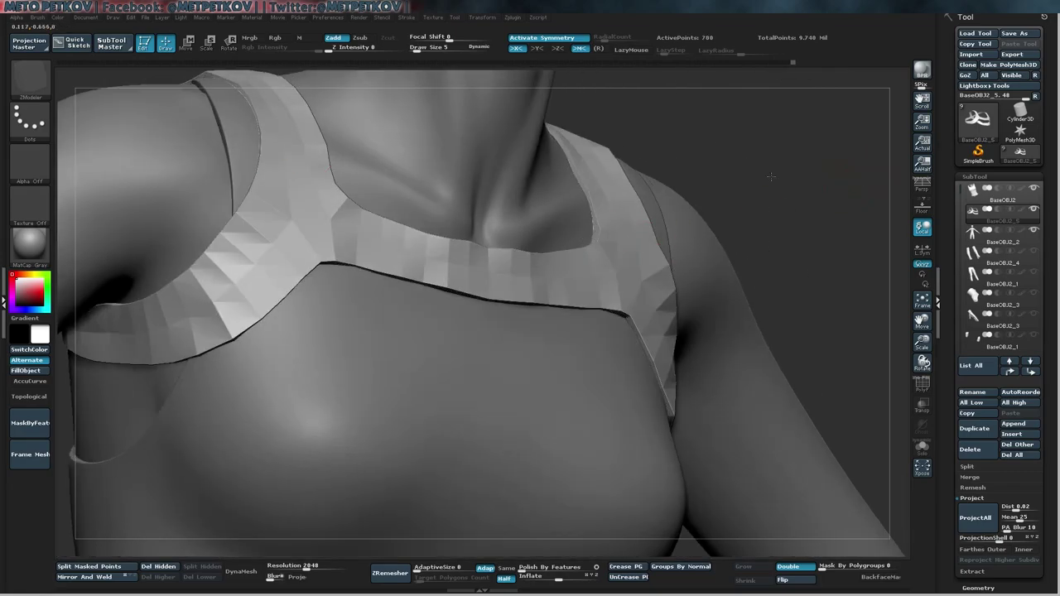
{"action": "key", "text": "f"}
{"action": "mouse_move", "coordinate": [770, 190]}
{"action": "left_mouse_down"}
{"action": "mouse_move", "coordinate": [745, 192]}
{"action": "mouse_move", "coordinate": [803, 189]}
{"action": "mouse_move", "coordinate": [557, 529]}
{"action": "mouse_move", "coordinate": [639, 558]}
{"action": "left_mouse_up"}
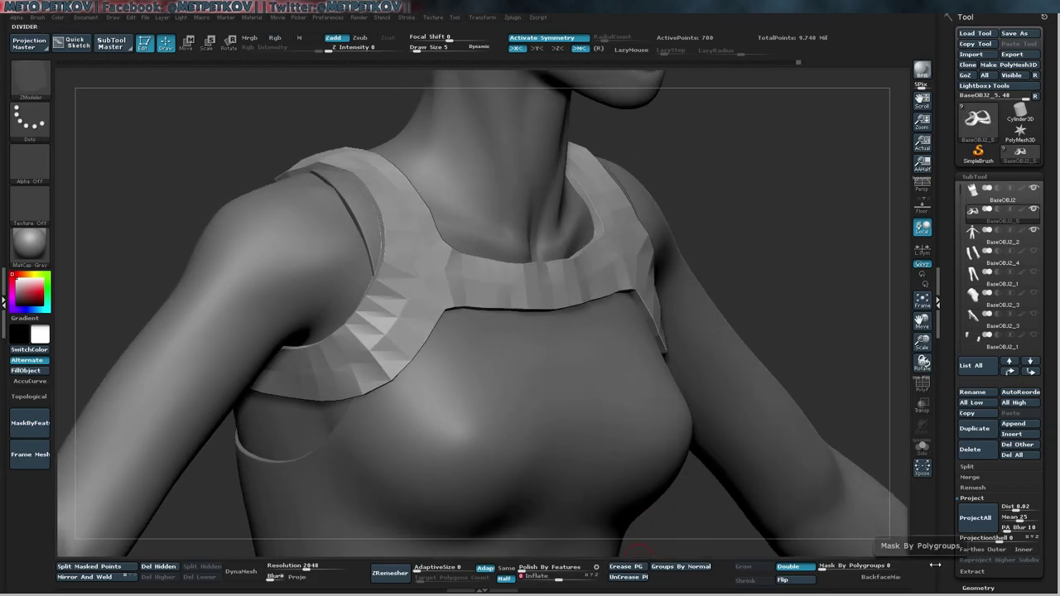
{"action": "left_click", "coordinate": [922, 448]}
{"action": "left_click_drag", "start_coordinate": [829, 248], "coordinate": [793, 177]}
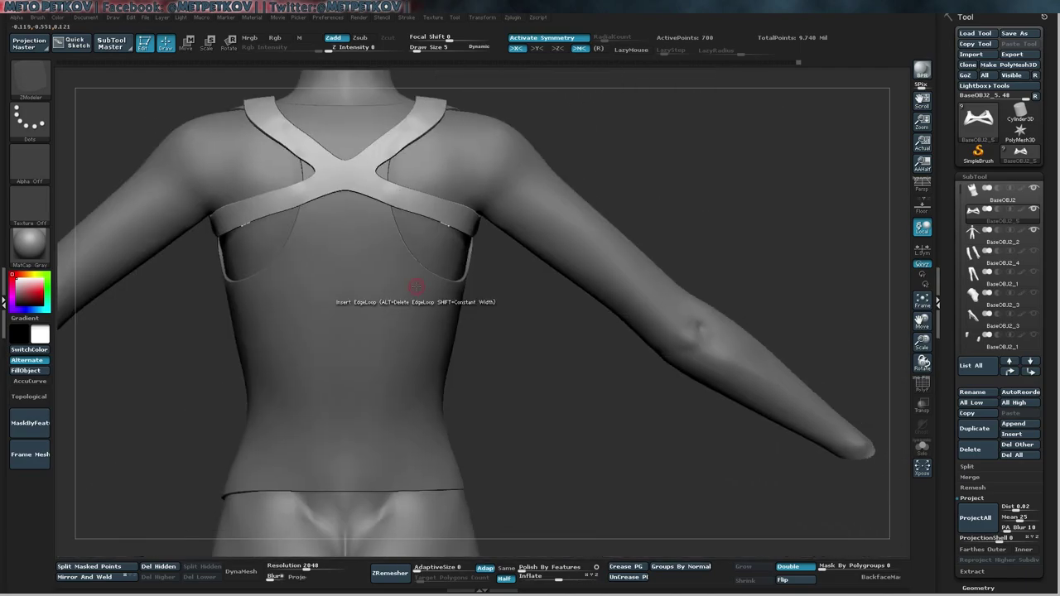
{"action": "left_click_drag", "start_coordinate": [630, 439], "coordinate": [601, 453]}
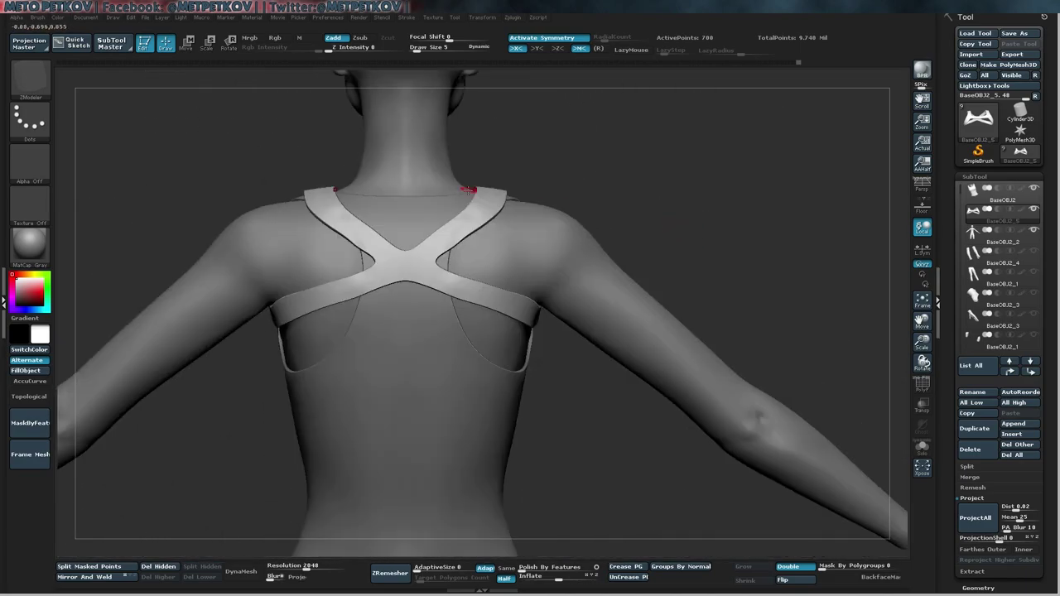
- Show all clothing SubTools and select the BaseOBJ2_1 pants
{"action": "key", "text": "b"}
{"action": "key", "text": "b"}
{"action": "left_click", "coordinate": [880, 391]}
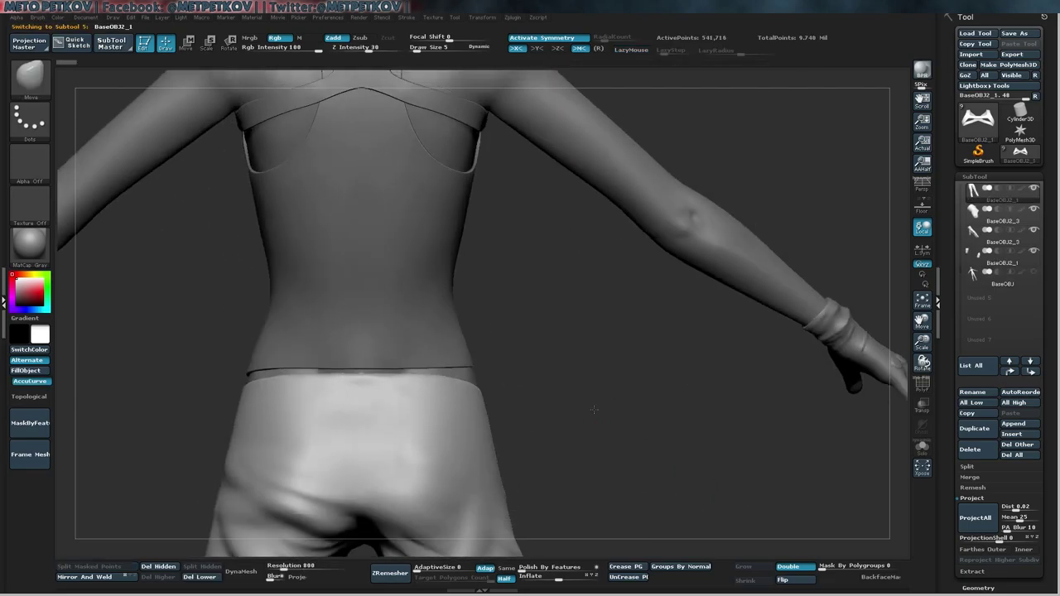
- Sculpt pockets on the back of the pants using masking and the ClayTubes brush
{"action": "key", "text": "b"}
{"action": "key", "text": "c"}
{"action": "key", "text": "t"}
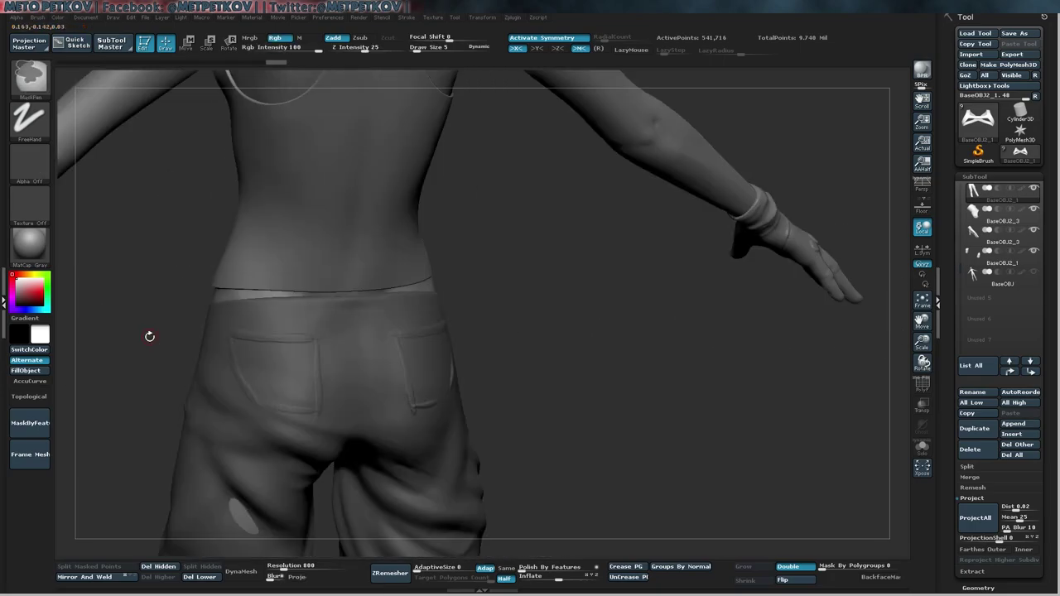
{"action": "key", "text": "ctrl"}
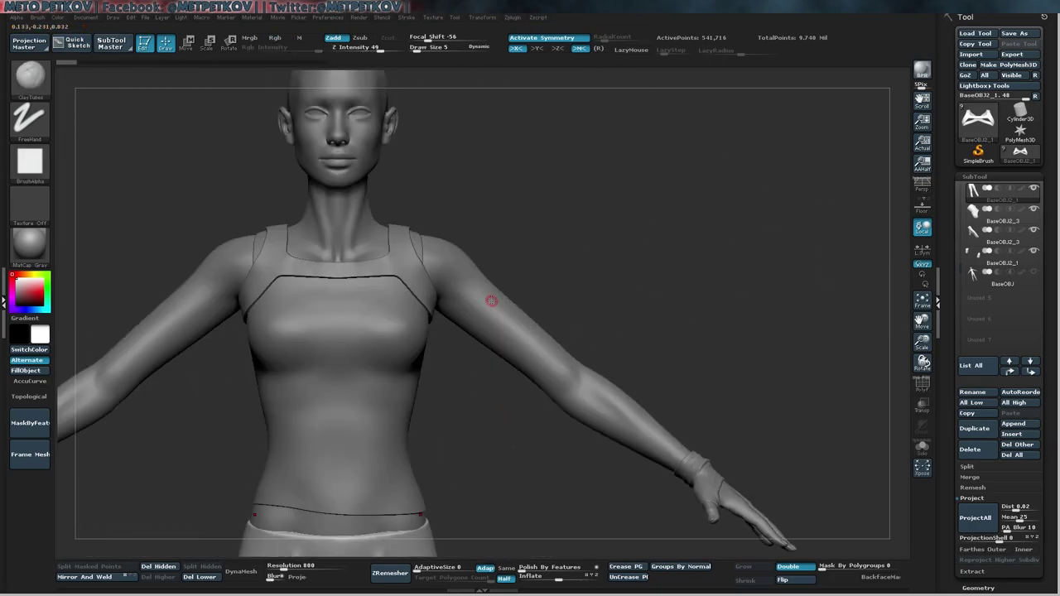
- Duplicate the BaseOBJ2_2 body SubTool and hide the other SubTools, keeping only the duplicate and the glove visible
{"action": "mouse_move", "coordinate": [491, 300]}
{"action": "left_mouse_down"}
{"action": "mouse_move", "coordinate": [473, 450]}
{"action": "mouse_move", "coordinate": [305, 326]}
{"action": "left_mouse_up"}
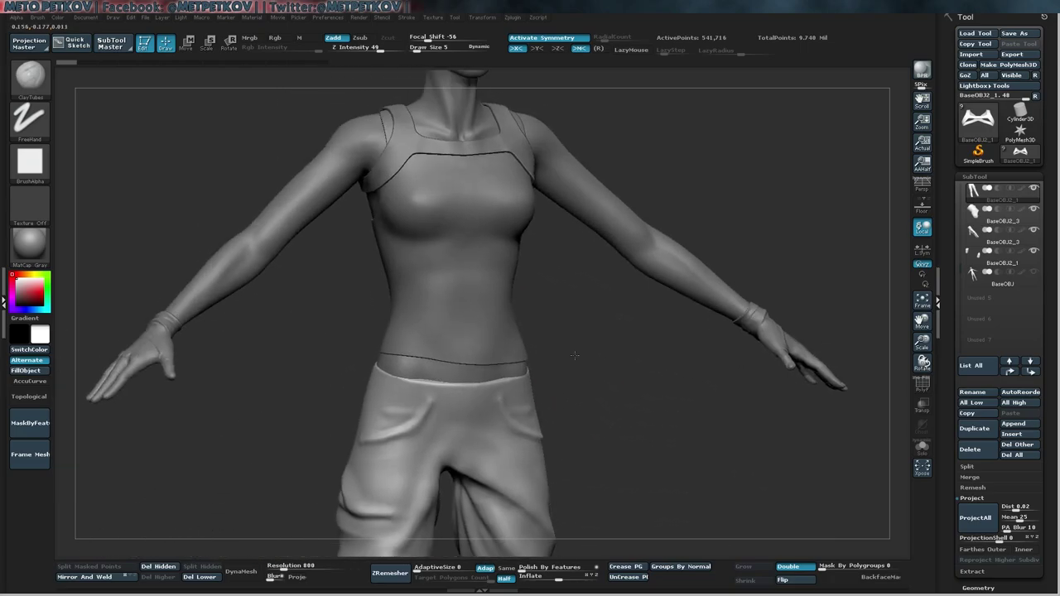
{"action": "left_click_drag", "start_coordinate": [464, 315], "coordinate": [544, 307]}
{"action": "left_click", "coordinate": [974, 429]}
{"action": "left_click", "coordinate": [1036, 212], "text": "shift"}
{"action": "left_click", "coordinate": [1036, 211], "text": "shift"}
{"action": "left_click", "coordinate": [1035, 211], "text": "shift"}
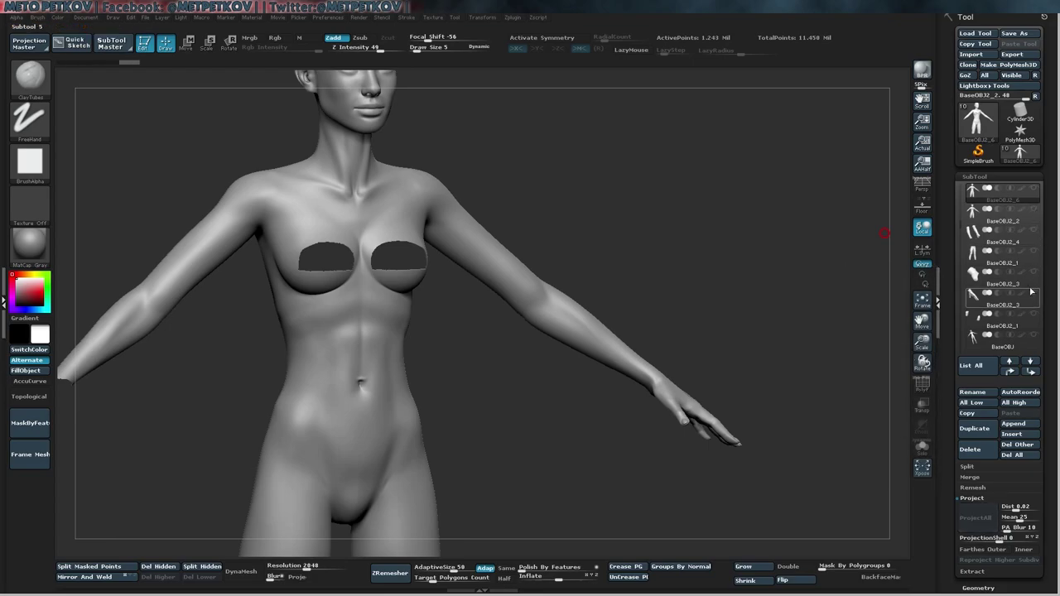
{"action": "left_click_drag", "start_coordinate": [629, 274], "coordinate": [732, 208], "text": "alt"}
- Mask the forearm between the elbow and the glove cuff on the duplicated body
{"action": "key", "text": "ctrl+shift"}
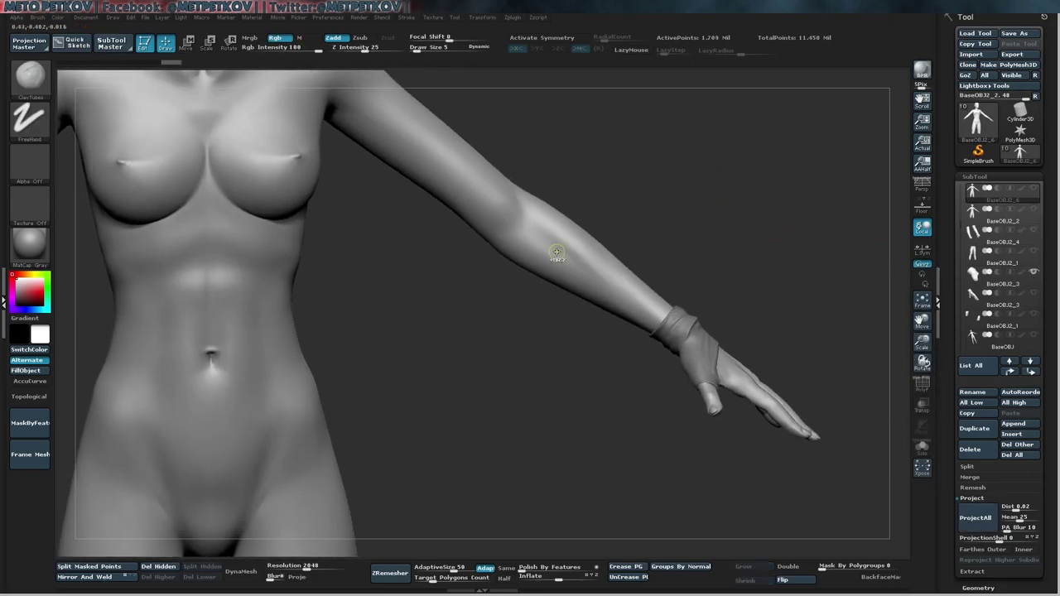
{"action": "left_click", "coordinate": [30, 76], "text": "ctrl"}
{"action": "left_click", "coordinate": [207, 137]}
{"action": "left_click_drag", "start_coordinate": [568, 141], "coordinate": [431, 346], "text": "ctrl"}
{"action": "left_click_drag", "start_coordinate": [673, 224], "coordinate": [521, 397], "text": "ctrl"}
{"action": "mouse_move", "coordinate": [580, 186]}
{"action": "left_mouse_down", "text": "ctrl"}
{"action": "mouse_move", "coordinate": [505, 273]}
{"action": "mouse_move", "coordinate": [530, 356]}
{"action": "left_mouse_up", "text": "ctrl"}
{"action": "mouse_move", "coordinate": [613, 248]}
{"action": "left_mouse_down"}
{"action": "mouse_move", "coordinate": [650, 230]}
{"action": "mouse_move", "coordinate": [331, 248]}
{"action": "mouse_move", "coordinate": [104, 232]}
{"action": "mouse_move", "coordinate": [119, 194]}
{"action": "mouse_move", "coordinate": [166, 173]}
{"action": "mouse_move", "coordinate": [248, 348]}
{"action": "mouse_move", "coordinate": [260, 331]}
{"action": "mouse_move", "coordinate": [296, 357]}
{"action": "mouse_move", "coordinate": [705, 324]}
{"action": "left_mouse_up"}
{"action": "left_click", "coordinate": [118, 243], "text": "ctrl"}
- Isolate the forearm section of the duplicated body and delete the rest of its geometry
{"action": "left_click", "coordinate": [620, 213], "text": "ctrl+shift"}
{"action": "left_click_drag", "start_coordinate": [621, 213], "coordinate": [604, 351]}
{"action": "left_click", "coordinate": [604, 350], "text": "ctrl+shift"}
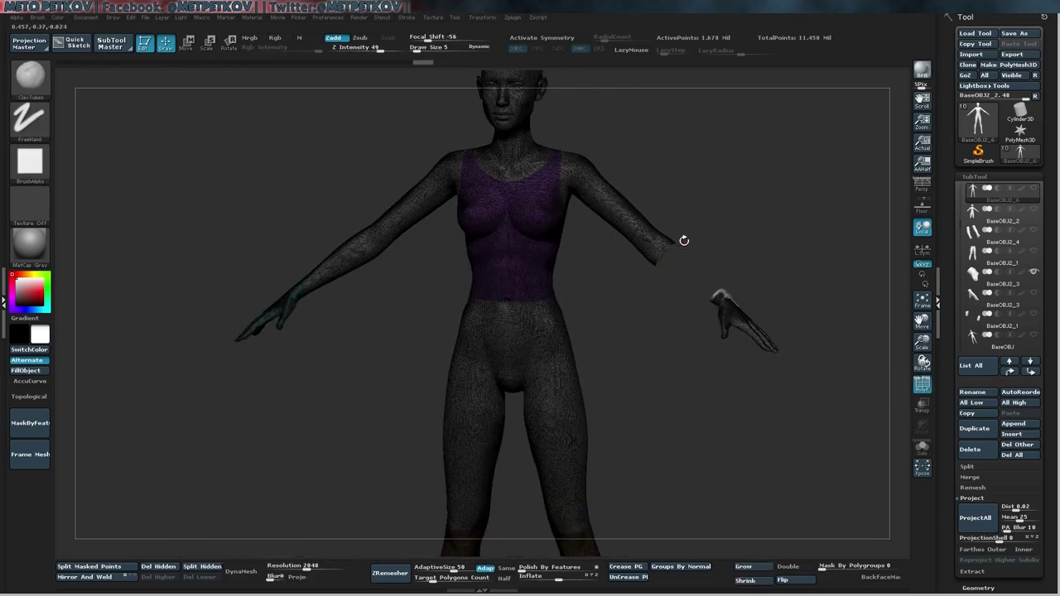
{"action": "left_click", "coordinate": [685, 240], "text": "ctrl+shift"}
{"action": "left_click_drag", "start_coordinate": [684, 240], "coordinate": [877, 283]}
{"action": "left_click", "coordinate": [160, 569]}
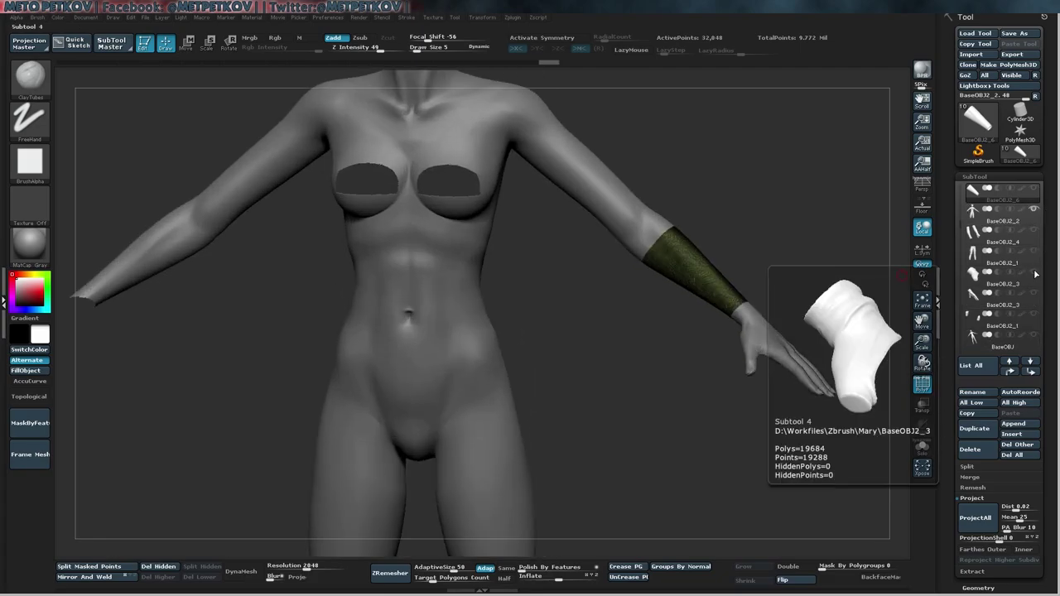
- Show all clothing SubTools again and frame the extracted forearm piece
{"action": "left_click", "coordinate": [1034, 188], "text": "shift"}
{"action": "scroll", "coordinate": [962, 192], "scroll_direction": "up", "scroll_amount": 1}
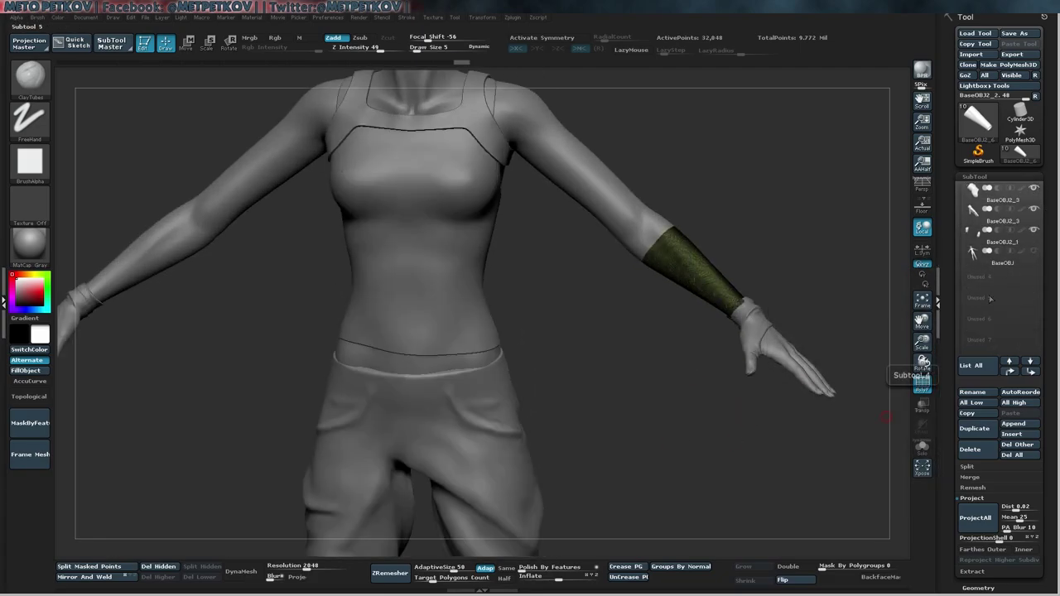
{"action": "key", "text": "f"}
{"action": "left_click_drag", "start_coordinate": [684, 404], "coordinate": [552, 401]}
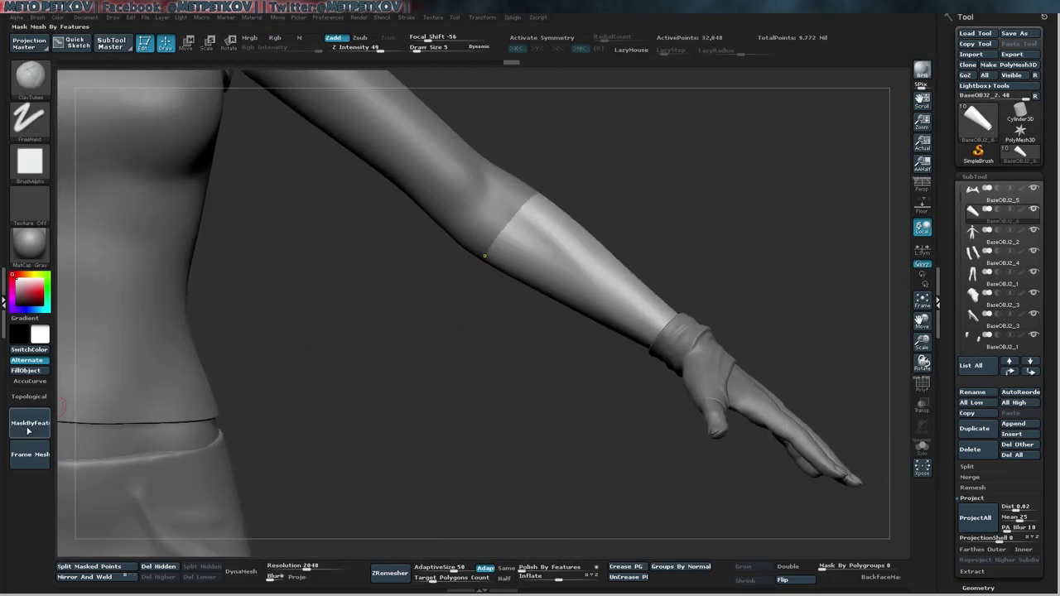
- Isolate the forearm piece and smooth its surface and open edges with Polish By Features
{"action": "key", "text": "shift+s"}
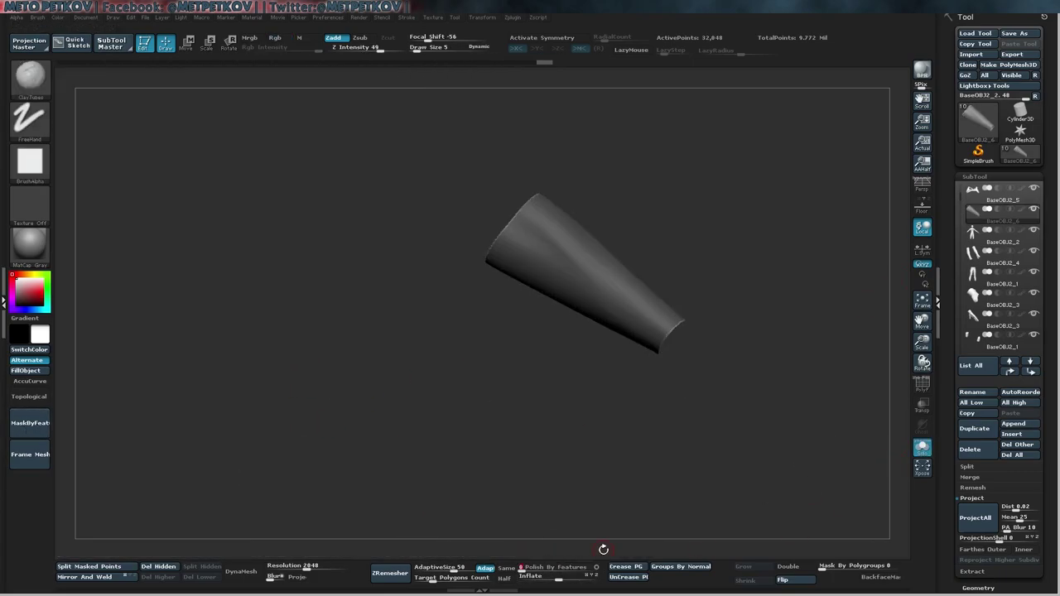
{"action": "key", "text": "ctrl+n"}
{"action": "mouse_move", "coordinate": [539, 201]}
{"action": "left_mouse_down"}
{"action": "mouse_move", "coordinate": [473, 481]}
{"action": "mouse_move", "coordinate": [301, 425]}
{"action": "left_mouse_up"}
{"action": "key", "text": "t"}
{"action": "key", "text": "f"}
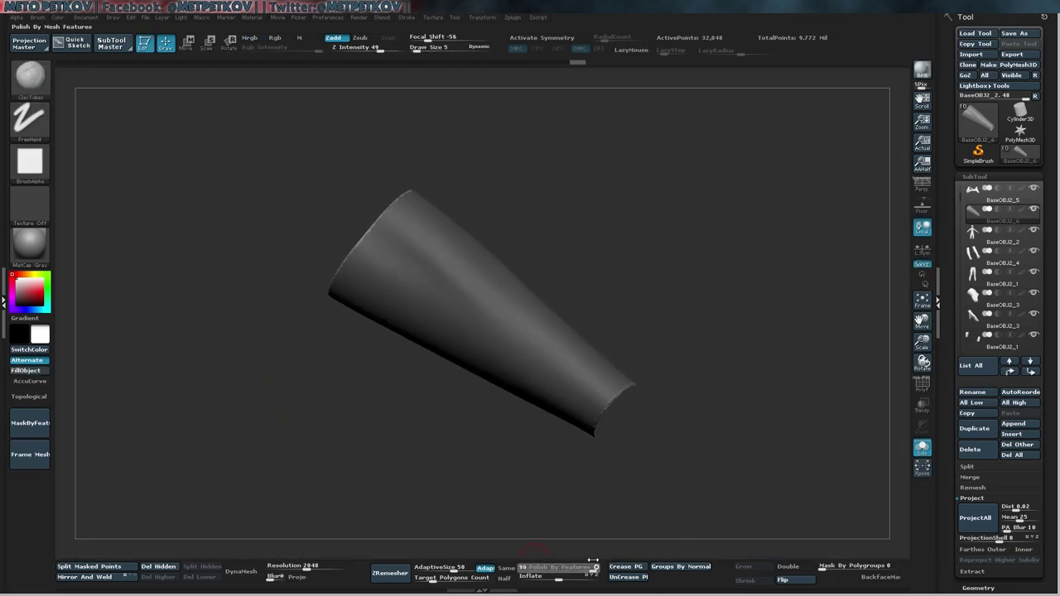
{"action": "left_click_drag", "start_coordinate": [590, 563], "coordinate": [593, 563]}
{"action": "key", "text": "shift+s"}
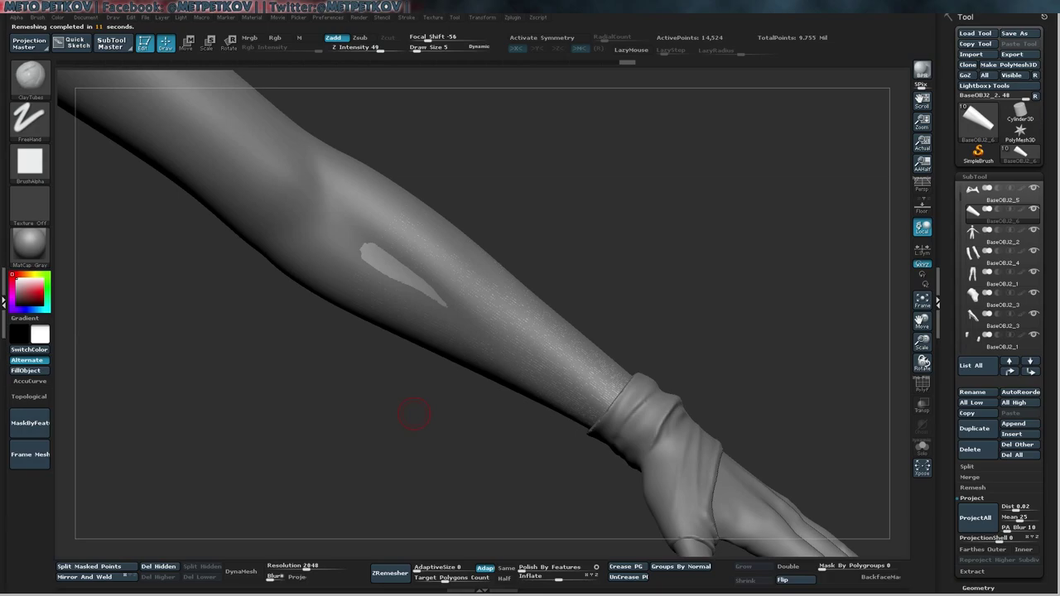
- Remesh the forearm piece into a low-poly sleeve using ZRemesher with AdaptiveSize 0 and Half enabled
{"action": "key", "text": "shift+f"}
{"action": "key", "text": "f"}
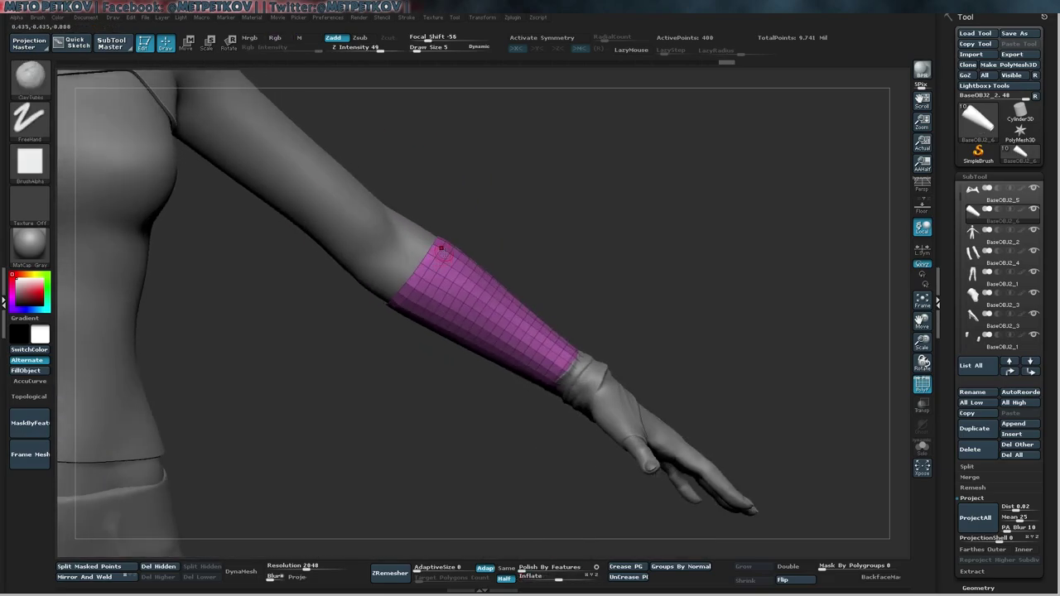
{"action": "key", "text": "space"}
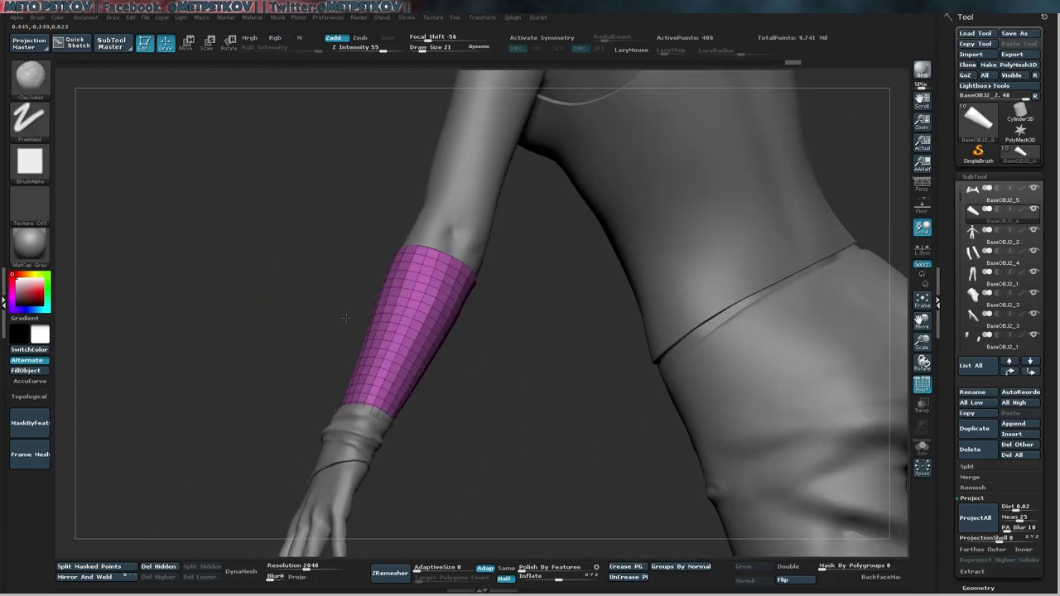
{"action": "left_click_drag", "start_coordinate": [346, 318], "coordinate": [327, 408]}
{"action": "key", "text": "shift+f"}
- Try inflating the forearm sleeve, undo it, and give the sleeve thickness with the ZModeler brush
{"action": "key", "text": "b"}
{"action": "key", "text": "z"}
{"action": "key", "text": "m"}
{"action": "mouse_move", "coordinate": [407, 315]}
{"action": "left_mouse_down"}
{"action": "mouse_move", "coordinate": [474, 253]}
{"action": "mouse_move", "coordinate": [615, 267]}
{"action": "left_mouse_up"}
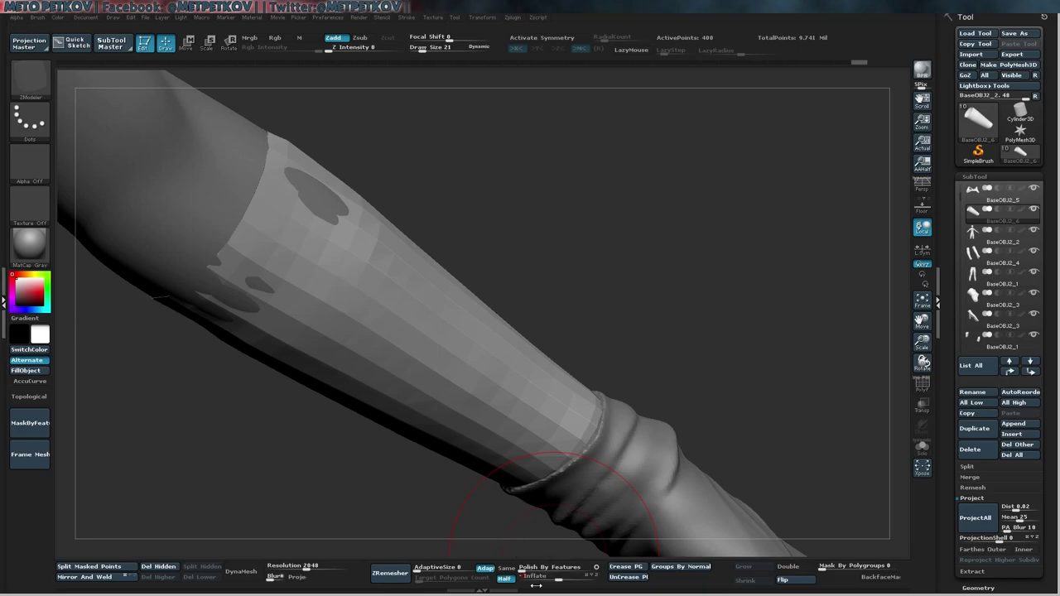
{"action": "left_click_drag", "start_coordinate": [536, 586], "coordinate": [536, 585]}
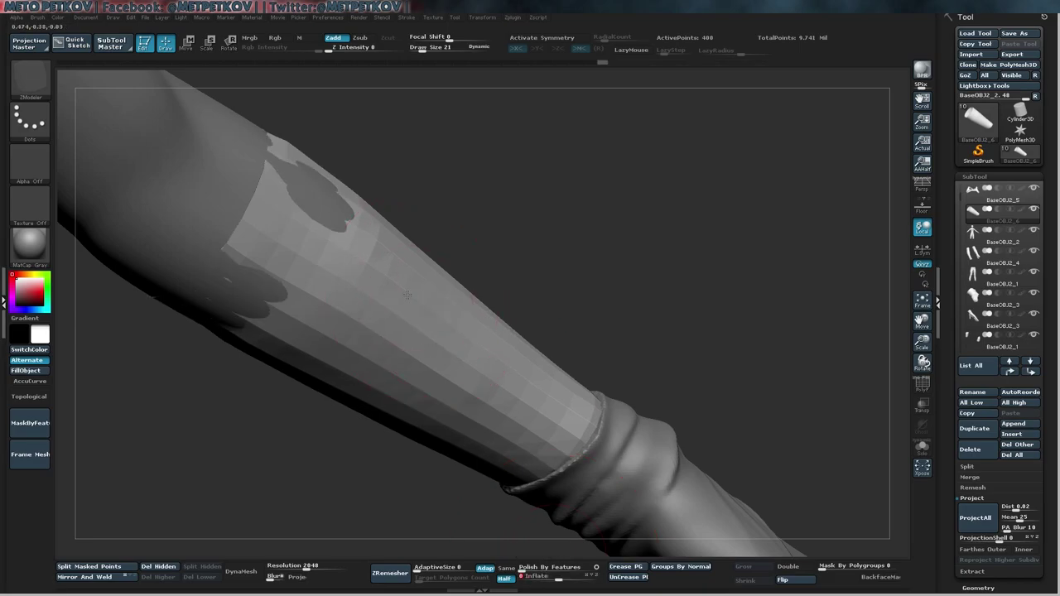
{"action": "key", "text": "ctrl+z"}
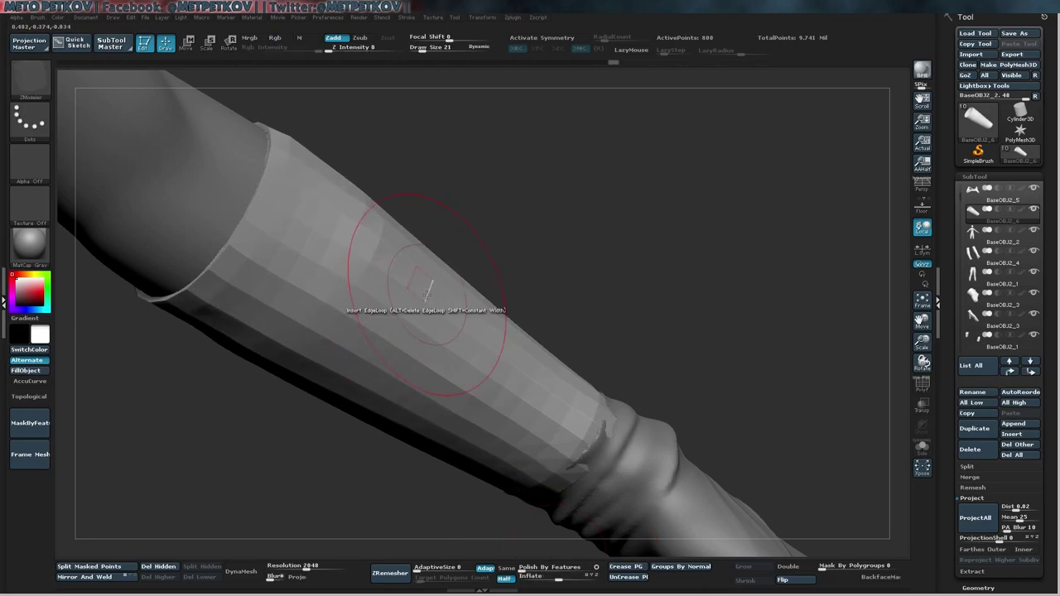
- Select the BaseOBJ2_3 glove and adjust its cuff around the sleeve with the Move brush at Draw Size 26
{"action": "key", "text": "f"}
{"action": "left_click_drag", "start_coordinate": [565, 304], "coordinate": [575, 239]}
{"action": "left_click", "coordinate": [508, 245], "text": "alt"}
{"action": "key", "text": "space"}
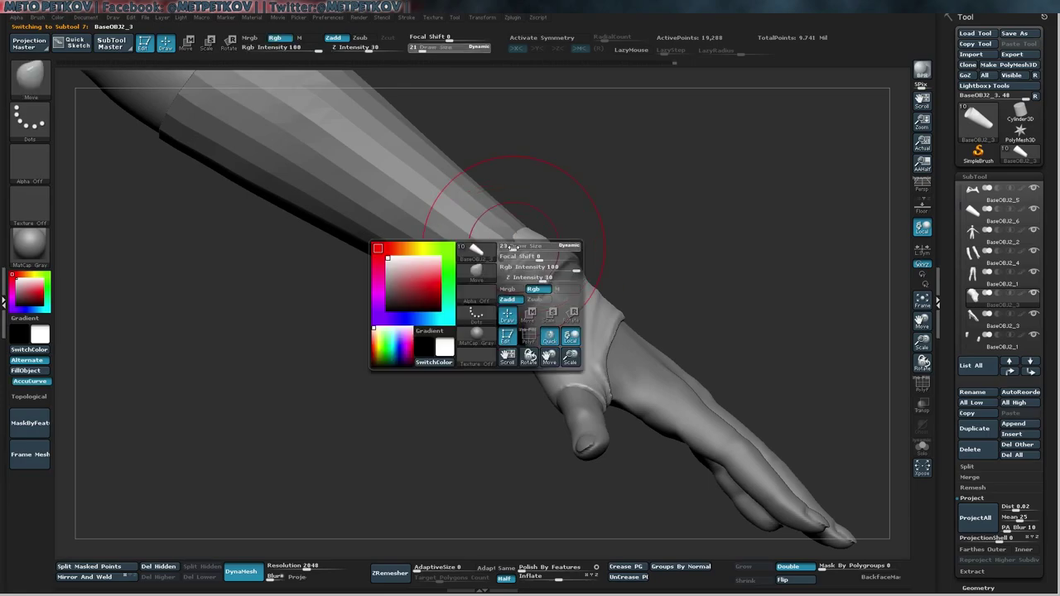
{"action": "mouse_move", "coordinate": [512, 249]}
{"action": "left_mouse_down"}
{"action": "mouse_move", "coordinate": [462, 237]}
{"action": "mouse_move", "coordinate": [475, 298]}
{"action": "mouse_move", "coordinate": [435, 272]}
{"action": "mouse_move", "coordinate": [735, 357]}
{"action": "mouse_move", "coordinate": [315, 440]}
{"action": "left_mouse_up"}
- Select the forearm sleeve, crease its polygroup borders and divide it three times
{"action": "key", "text": "f"}
{"action": "left_click", "coordinate": [466, 380], "text": "alt"}
{"action": "left_click_drag", "start_coordinate": [464, 479], "coordinate": [596, 555]}
{"action": "left_click", "coordinate": [619, 567]}
{"action": "left_click_drag", "start_coordinate": [248, 398], "coordinate": [390, 277]}
{"action": "key", "text": "f"}
{"action": "key", "text": "d"}
{"action": "key", "text": "d"}
{"action": "key", "text": "d"}
{"action": "key", "text": "shift+f"}
{"action": "key", "text": "shift+f"}
- Return the sleeve to its lowest subdivision level and delete the higher levels
{"action": "left_click", "coordinate": [979, 589]}
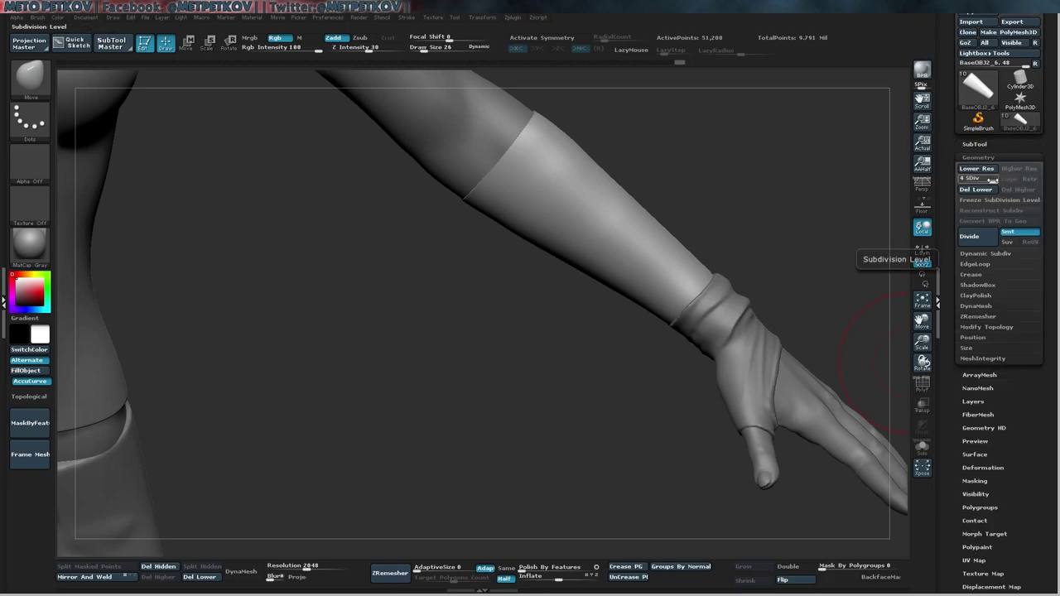
{"action": "left_click_drag", "start_coordinate": [973, 179], "coordinate": [961, 179]}
{"action": "left_click", "coordinate": [1019, 190]}
{"action": "left_click_drag", "start_coordinate": [530, 331], "coordinate": [521, 362]}
{"action": "key", "text": "shift+f"}
- Set the ZModeler polygon action to Polygroup with the Polyloop target for the forearm sleeve
{"action": "key", "text": "b"}
{"action": "key", "text": "z"}
{"action": "key", "text": "m"}
{"action": "mouse_move", "coordinate": [630, 116]}
{"action": "left_mouse_down"}
{"action": "mouse_move", "coordinate": [715, 163]}
{"action": "mouse_move", "coordinate": [539, 232]}
{"action": "left_mouse_up"}
{"action": "key", "text": "space"}
{"action": "left_click", "coordinate": [502, 260]}
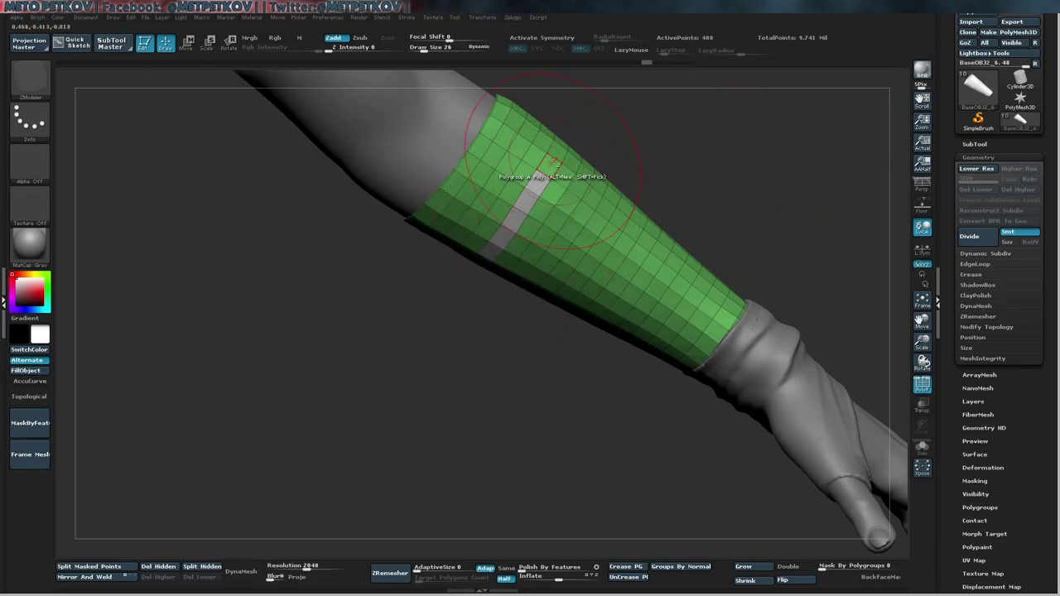
{"action": "key", "text": "space"}
{"action": "left_click", "coordinate": [452, 414]}
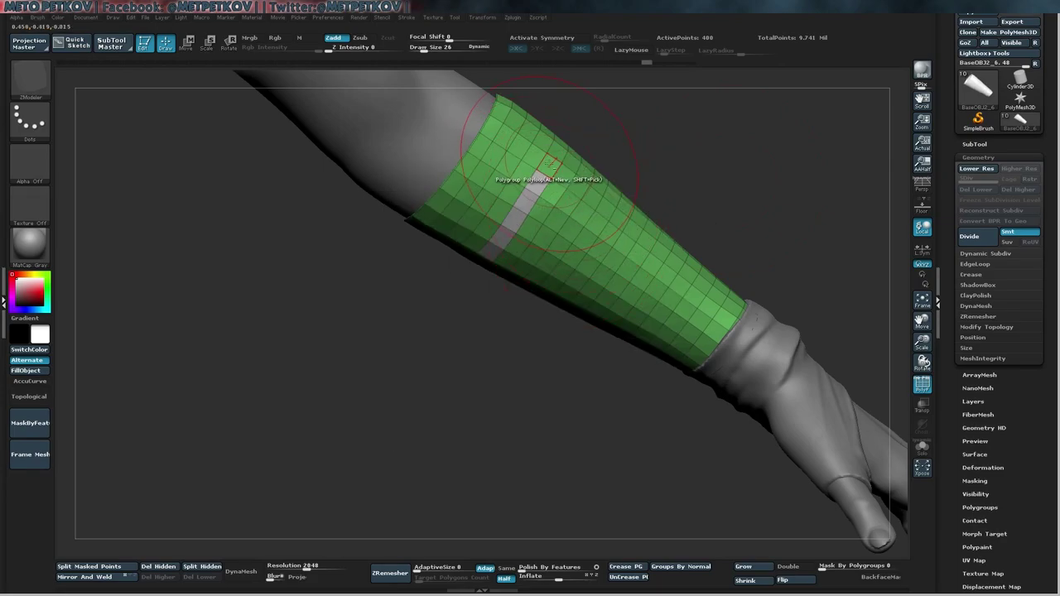
- Assign a separate polygroup to a band around the sleeve near the elbow, working all the way round in Solo mode
{"action": "left_click_drag", "start_coordinate": [562, 142], "coordinate": [489, 310]}
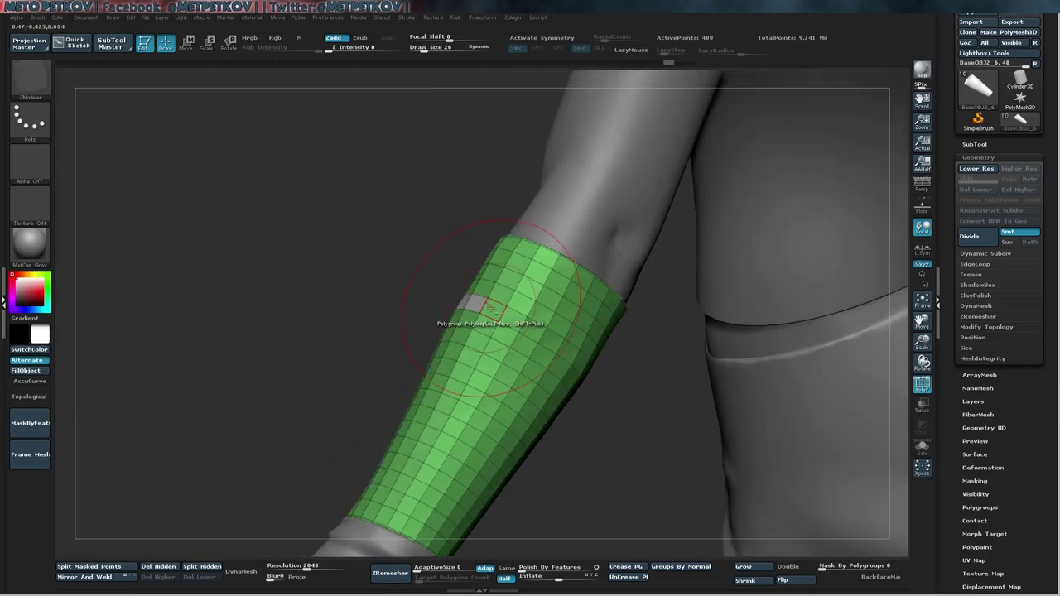
{"action": "left_click_drag", "start_coordinate": [626, 398], "coordinate": [663, 373]}
{"action": "mouse_move", "coordinate": [538, 360]}
{"action": "left_mouse_down"}
{"action": "mouse_move", "coordinate": [472, 356]}
{"action": "mouse_move", "coordinate": [568, 378]}
{"action": "mouse_move", "coordinate": [729, 356]}
{"action": "mouse_move", "coordinate": [647, 310]}
{"action": "mouse_move", "coordinate": [439, 324]}
{"action": "left_mouse_up"}
{"action": "key", "text": "ctrl"}
{"action": "left_click", "coordinate": [580, 373], "text": "ctrl+shift"}
{"action": "left_click_drag", "start_coordinate": [584, 325], "coordinate": [608, 320]}
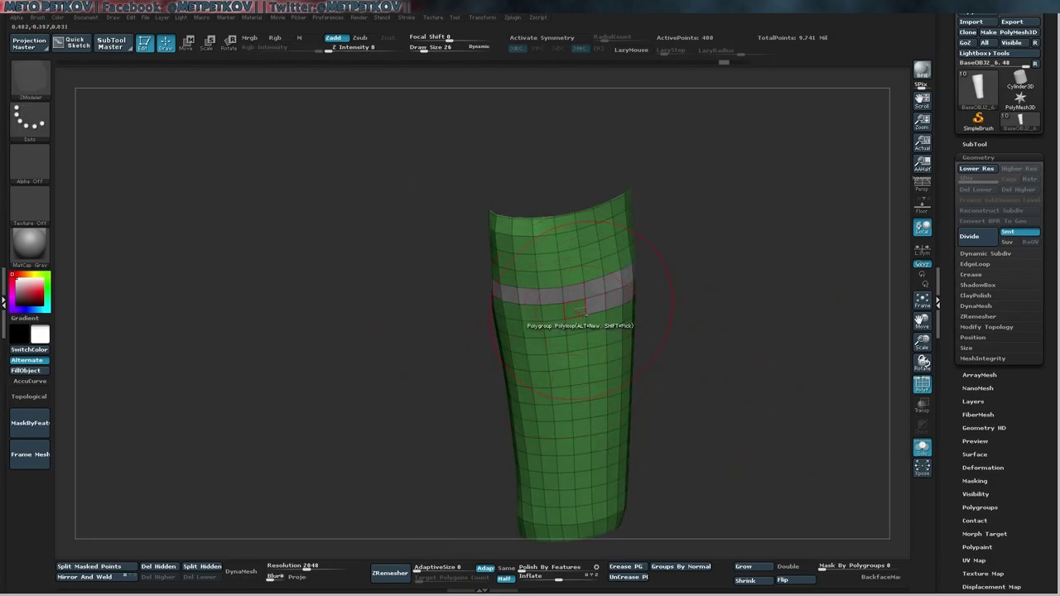
{"action": "left_click_drag", "start_coordinate": [505, 310], "coordinate": [898, 443]}
{"action": "left_click", "coordinate": [897, 439], "text": "ctrl+shift"}
{"action": "left_click", "coordinate": [922, 447]}
{"action": "key", "text": "f"}
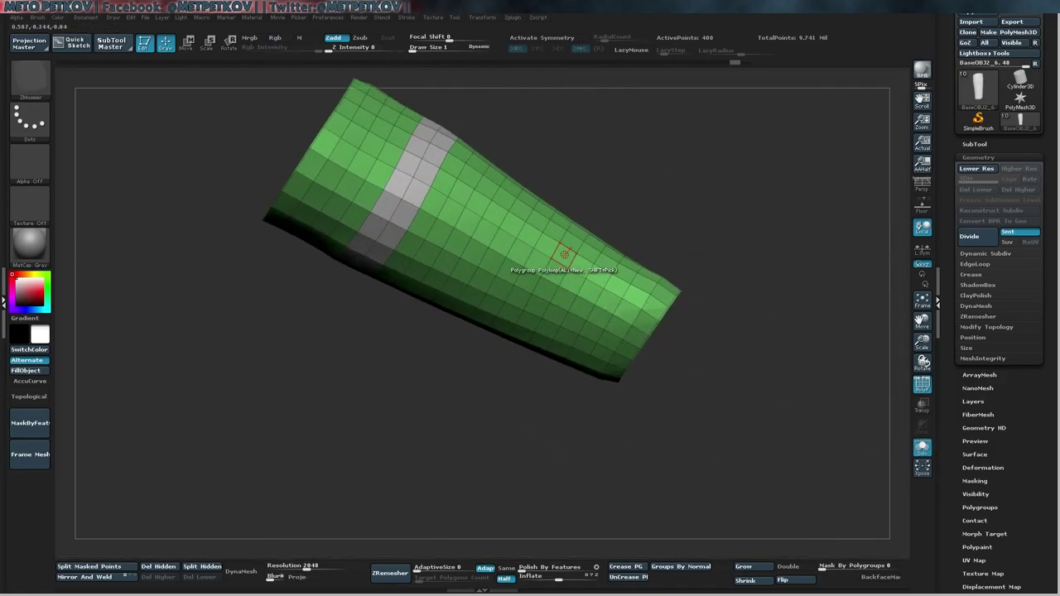
- Add a second band around the sleeve near the wrist to the strap polygroup
{"action": "left_click_drag", "start_coordinate": [726, 173], "coordinate": [598, 226]}
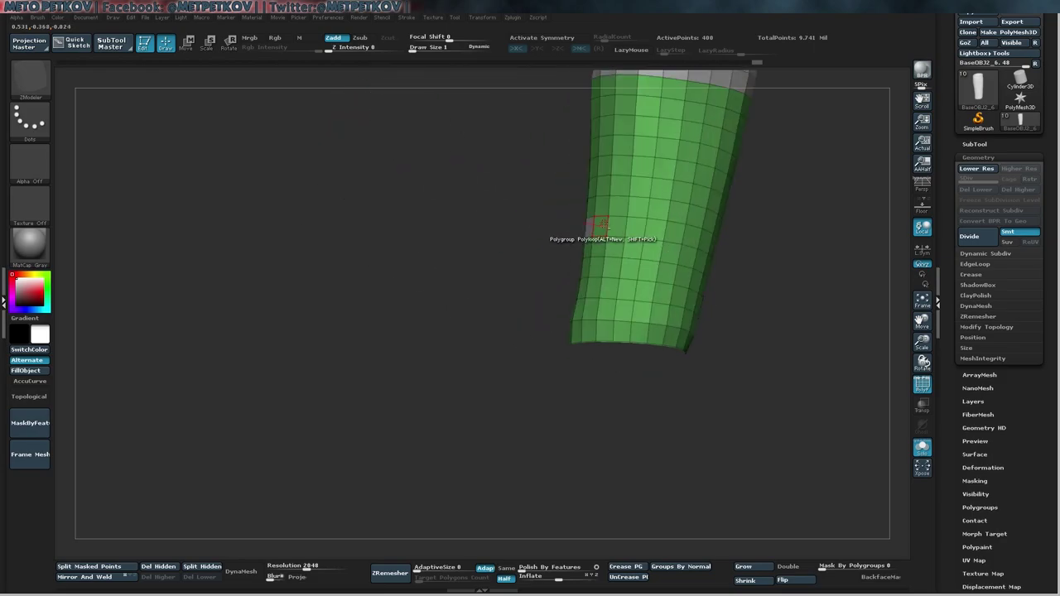
{"action": "left_click_drag", "start_coordinate": [701, 240], "coordinate": [553, 290]}
{"action": "left_click_drag", "start_coordinate": [686, 244], "coordinate": [474, 75]}
{"action": "key", "text": "shift+alt+s"}
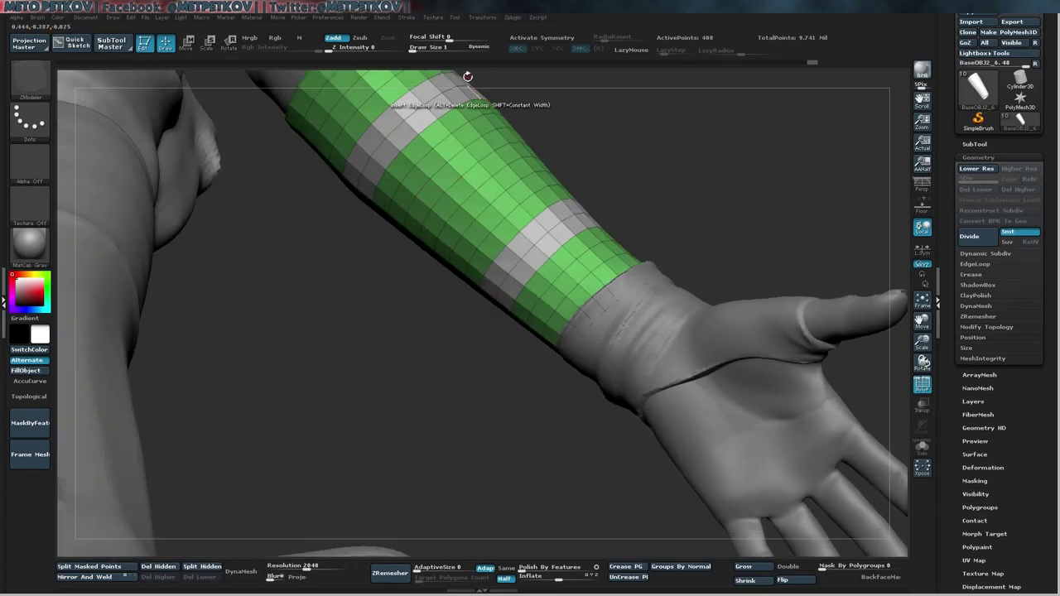
- Connect the two bands with a lengthwise strip of the same polygroup along the inner forearm
{"action": "left_click_drag", "start_coordinate": [544, 201], "coordinate": [382, 274]}
{"action": "key", "text": "ctrl"}
{"action": "left_click_drag", "start_coordinate": [513, 279], "coordinate": [431, 273]}
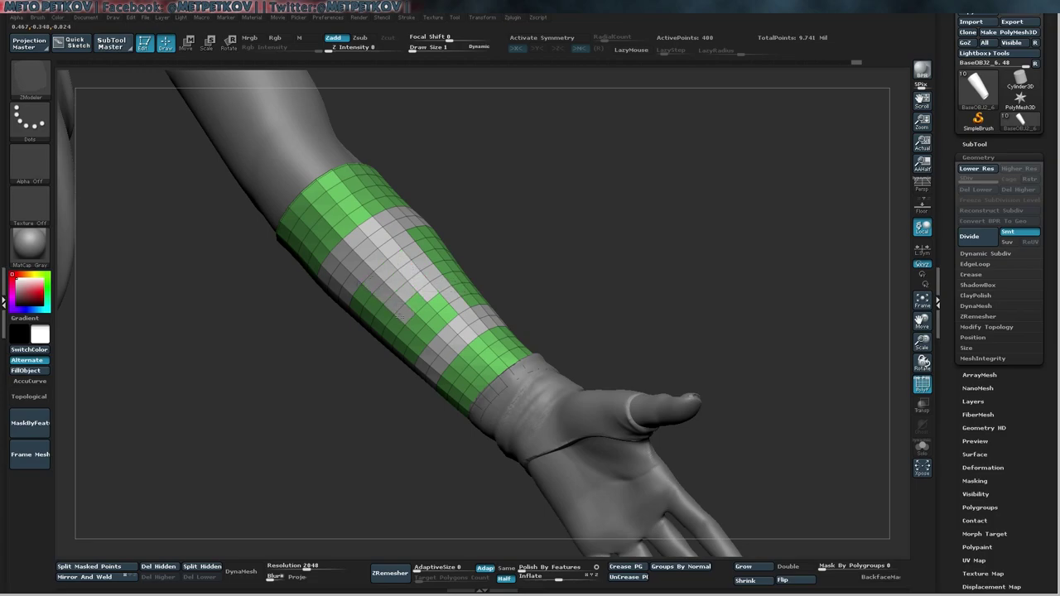
{"action": "right_click_drag", "start_coordinate": [414, 343], "coordinate": [545, 290]}
- Give the grouped forearm sleeve thickness with the ZModeler brush
{"action": "key", "text": "space"}
{"action": "mouse_move", "coordinate": [417, 265]}
{"action": "right_mouse_down"}
{"action": "mouse_move", "coordinate": [498, 248]}
{"action": "mouse_move", "coordinate": [538, 273]}
{"action": "mouse_move", "coordinate": [642, 286]}
{"action": "mouse_move", "coordinate": [517, 485]}
{"action": "right_mouse_up"}
{"action": "key", "text": "ctrl+shift"}
- Duplicate the sleeve SubTool and keep only the strap polygroup on the copy
{"action": "left_click", "coordinate": [975, 144]}
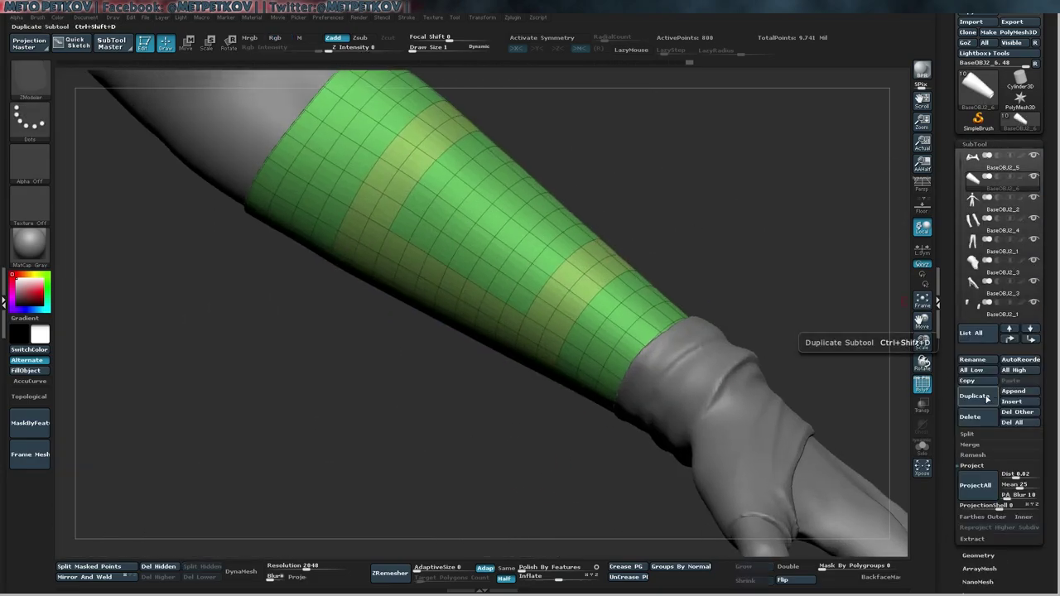
{"action": "left_click", "coordinate": [559, 293], "text": "ctrl+shift"}
{"action": "right_click_drag", "start_coordinate": [164, 555], "coordinate": [609, 247]}
- Thicken the strap piece using ZModeler QMesh on All Polygons, then crease its polygroup borders
{"action": "key", "text": "space"}
{"action": "left_click", "coordinate": [681, 218]}
{"action": "left_click", "coordinate": [497, 339]}
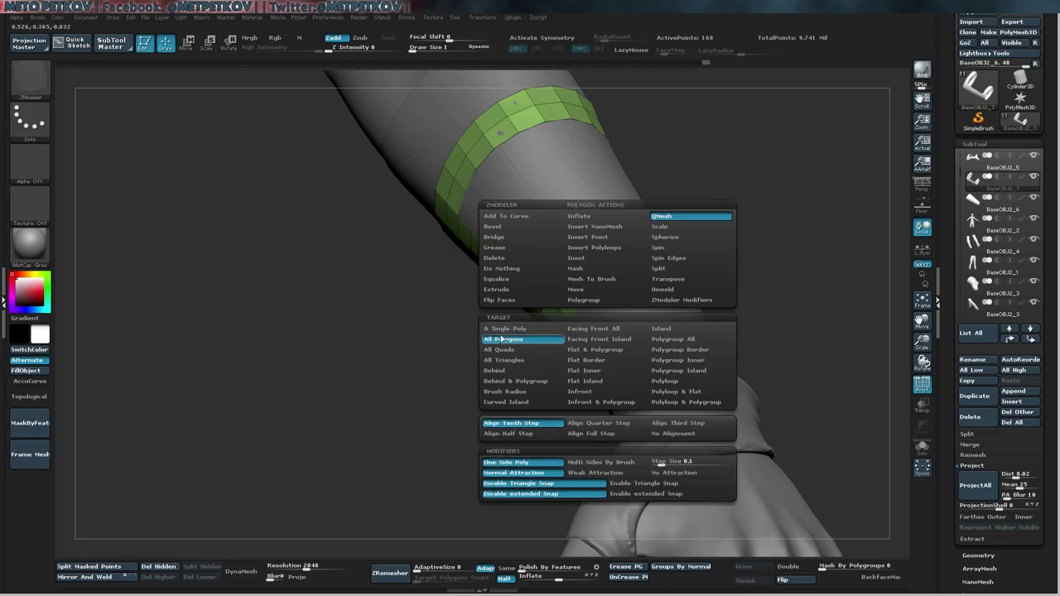
{"action": "left_click_drag", "start_coordinate": [497, 248], "coordinate": [485, 269]}
{"action": "right_click_drag", "start_coordinate": [484, 269], "coordinate": [430, 365]}
{"action": "left_click", "coordinate": [626, 567]}
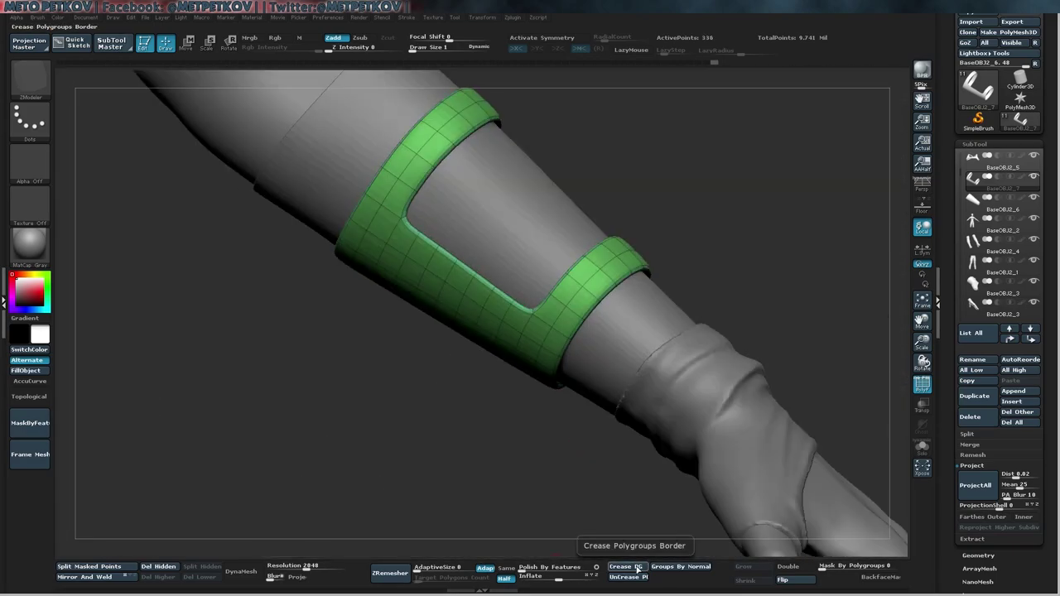
{"action": "key", "text": "shift+f"}
{"action": "key", "text": "f"}
- Select the BaseOBJ2_2 body SubTool and move it to the top of the SubTool list
{"action": "right_click_drag", "start_coordinate": [530, 331], "coordinate": [790, 445]}
{"action": "key", "text": "f"}
{"action": "right_click_drag", "start_coordinate": [605, 439], "coordinate": [315, 440]}
{"action": "left_click", "coordinate": [431, 435], "text": "alt"}
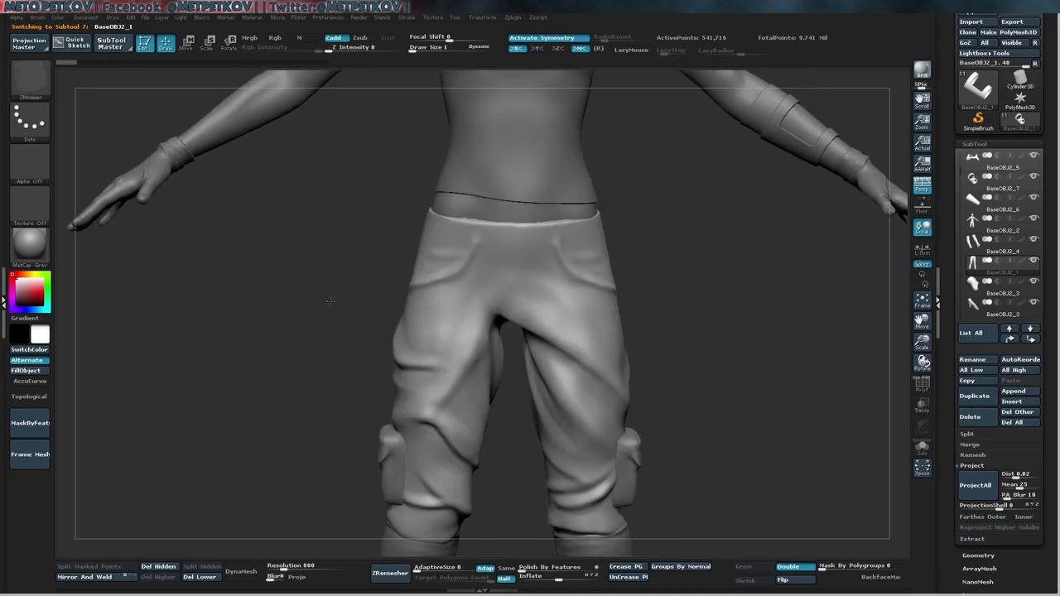
{"action": "right_click_drag", "start_coordinate": [431, 435], "coordinate": [1045, 517]}
{"action": "key", "text": "Up"}
{"action": "key", "text": "Up"}
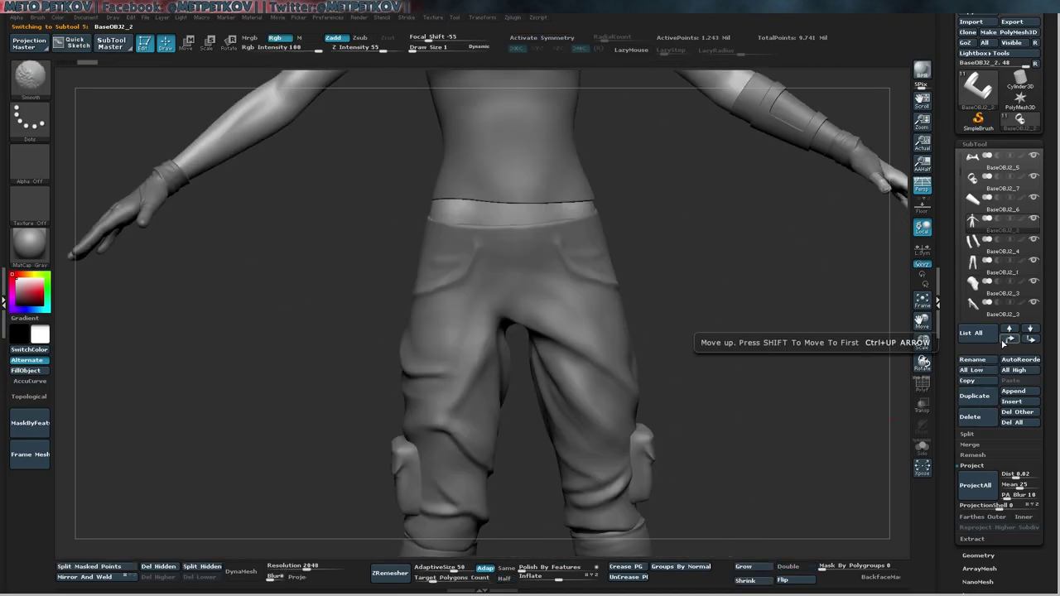
{"action": "left_click", "coordinate": [1004, 340], "text": "shift"}
- Duplicate the body SubTool and hide the upper body of the copy
{"action": "mouse_move", "coordinate": [546, 227]}
{"action": "right_mouse_down"}
{"action": "mouse_move", "coordinate": [800, 289]}
{"action": "mouse_move", "coordinate": [762, 327]}
{"action": "right_mouse_up"}
{"action": "mouse_move", "coordinate": [795, 460]}
{"action": "left_mouse_down", "text": "ctrl+shift"}
{"action": "mouse_move", "coordinate": [597, 182]}
{"action": "mouse_move", "coordinate": [638, 332]}
{"action": "mouse_move", "coordinate": [745, 423]}
{"action": "left_mouse_up", "text": "ctrl+shift"}
{"action": "mouse_move", "coordinate": [756, 358]}
{"action": "left_mouse_down", "text": "ctrl+shift"}
{"action": "mouse_move", "coordinate": [554, 170]}
{"action": "mouse_move", "coordinate": [427, 174]}
{"action": "left_mouse_up", "text": "ctrl+shift"}
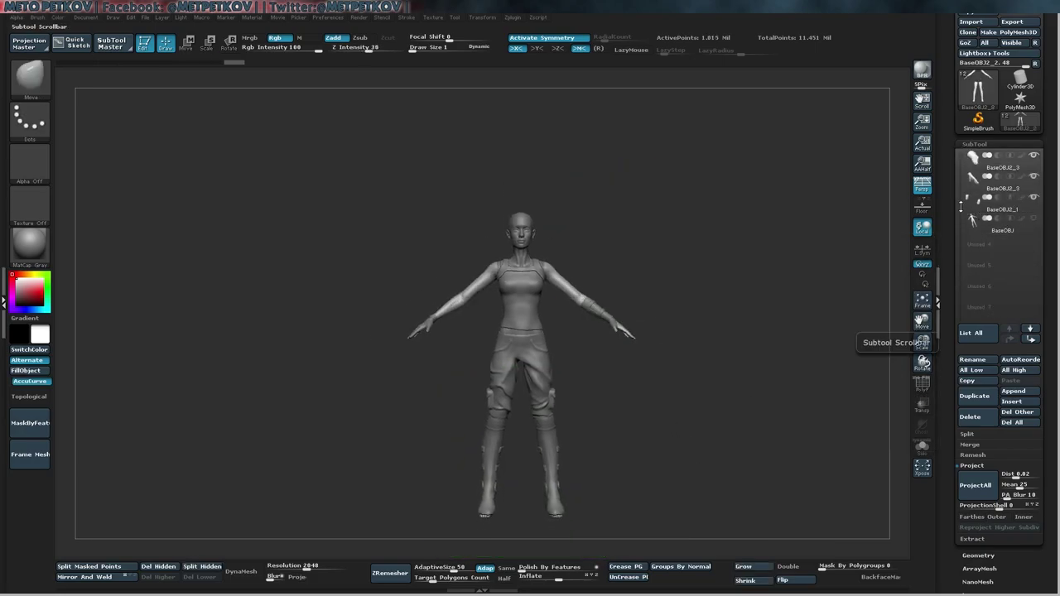
{"action": "left_click", "coordinate": [1011, 197]}
{"action": "left_click", "coordinate": [978, 157]}
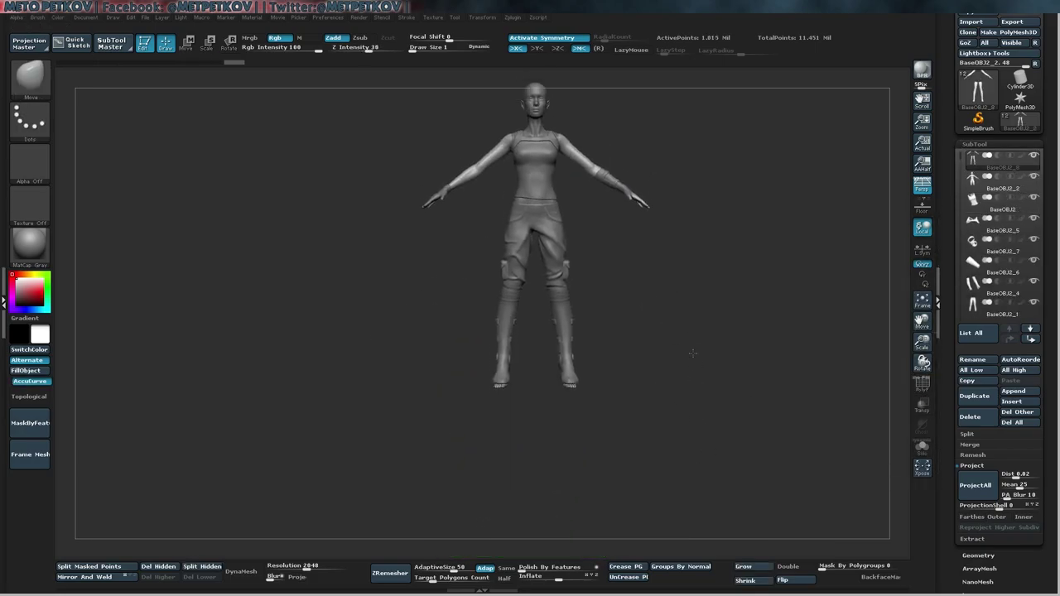
- Limit the body copy to its waist-to-thigh section and delete the hidden geometry
{"action": "mouse_move", "coordinate": [739, 182]}
{"action": "left_mouse_down", "text": "ctrl+shift"}
{"action": "mouse_move", "coordinate": [454, 88]}
{"action": "mouse_move", "coordinate": [439, 359]}
{"action": "left_mouse_up", "text": "ctrl+shift"}
{"action": "mouse_move", "coordinate": [828, 373]}
{"action": "left_mouse_down"}
{"action": "mouse_move", "coordinate": [729, 373]}
{"action": "mouse_move", "coordinate": [829, 373]}
{"action": "left_mouse_up"}
{"action": "left_click", "coordinate": [922, 447]}
{"action": "left_click", "coordinate": [922, 448]}
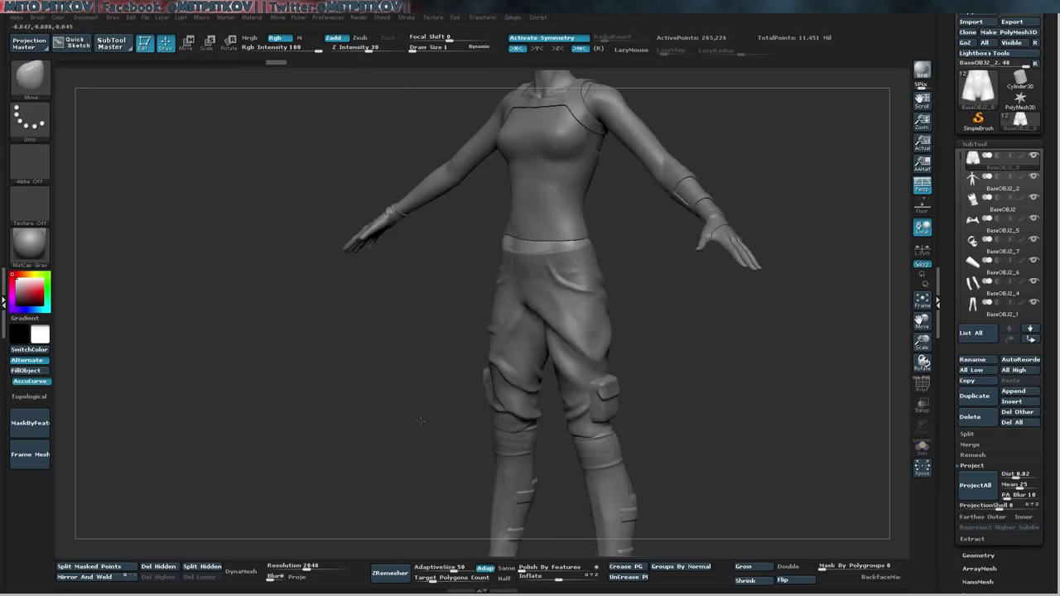
{"action": "left_click", "coordinate": [159, 567]}
- Mask a slanted band around the hips of the waist-and-thigh body copy with MaskLasso, working from the side
{"action": "mouse_move", "coordinate": [207, 497]}
{"action": "left_mouse_down", "text": "alt"}
{"action": "mouse_move", "coordinate": [256, 451]}
{"action": "mouse_move", "coordinate": [748, 390]}
{"action": "mouse_move", "coordinate": [688, 382]}
{"action": "mouse_move", "coordinate": [710, 367]}
{"action": "left_mouse_up", "text": "alt"}
{"action": "left_click", "coordinate": [31, 72], "text": "ctrl"}
{"action": "left_click_drag", "start_coordinate": [426, 264], "coordinate": [639, 201], "text": "ctrl"}
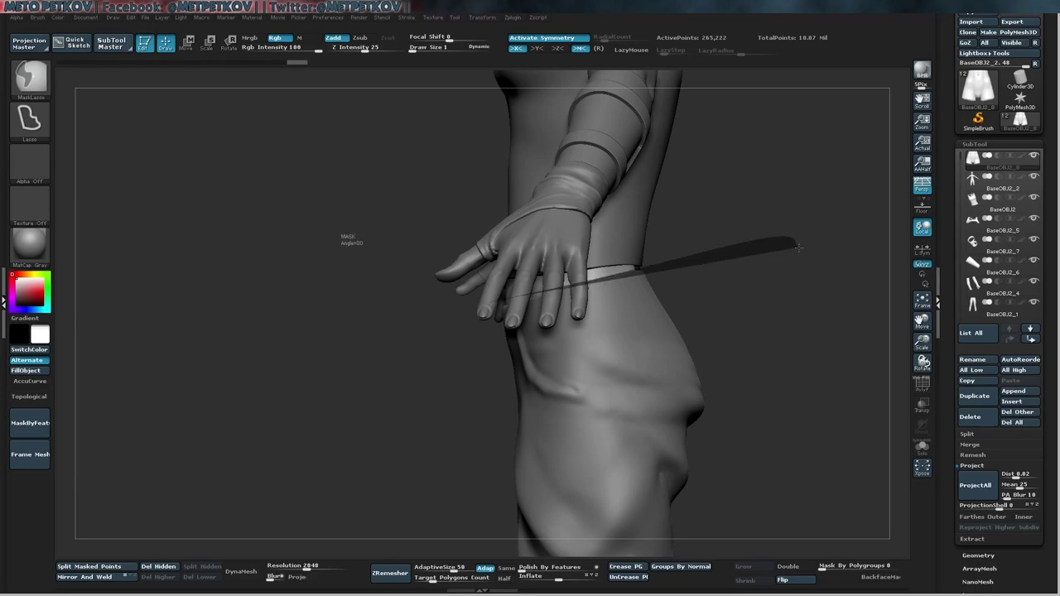
{"action": "mouse_move", "coordinate": [193, 431]}
{"action": "left_mouse_down", "text": "ctrl"}
{"action": "mouse_move", "coordinate": [650, 195]}
{"action": "mouse_move", "coordinate": [820, 253]}
{"action": "left_mouse_up", "text": "ctrl"}
{"action": "key", "text": "ctrl+shift+s"}
- Turn on transparency and trim the mask to a belt-width band around the hips, just below the pants' waistline
{"action": "left_click", "coordinate": [923, 447]}
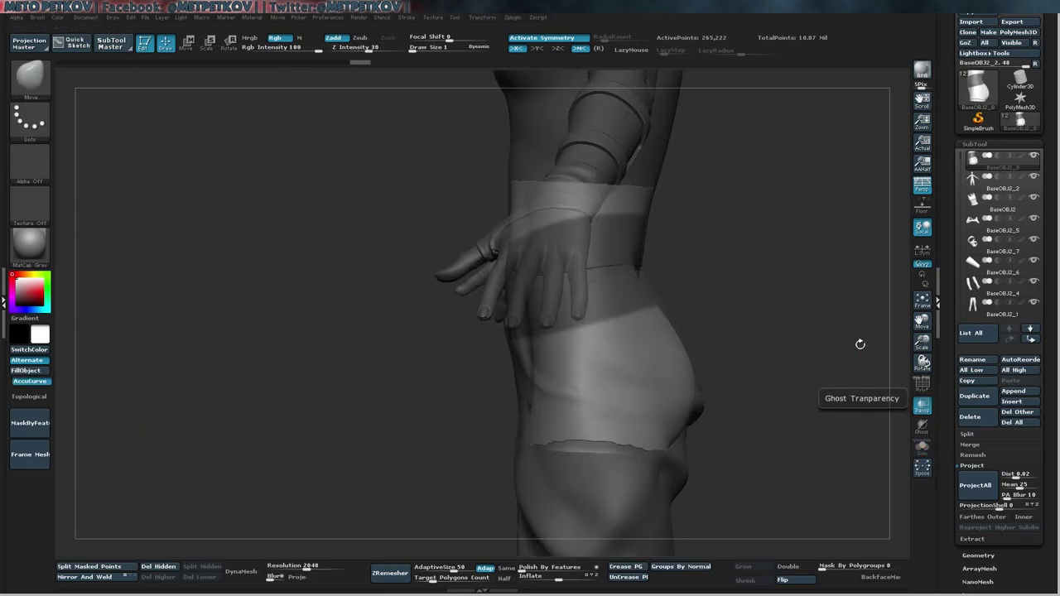
{"action": "left_click", "coordinate": [922, 406]}
{"action": "mouse_move", "coordinate": [833, 93]}
{"action": "left_mouse_down", "text": "ctrl"}
{"action": "mouse_move", "coordinate": [90, 319]}
{"action": "mouse_move", "coordinate": [108, 379]}
{"action": "left_mouse_up", "text": "ctrl"}
{"action": "mouse_move", "coordinate": [820, 246]}
{"action": "left_mouse_down", "text": "ctrl"}
{"action": "mouse_move", "coordinate": [343, 332]}
{"action": "mouse_move", "coordinate": [348, 389]}
{"action": "left_mouse_up", "text": "ctrl"}
{"action": "left_click_drag", "start_coordinate": [213, 131], "coordinate": [746, 116], "text": "ctrl"}
{"action": "mouse_move", "coordinate": [205, 323]}
{"action": "left_mouse_down", "text": "ctrl"}
{"action": "mouse_move", "coordinate": [863, 216]}
{"action": "mouse_move", "coordinate": [862, 199]}
{"action": "left_mouse_up", "text": "ctrl"}
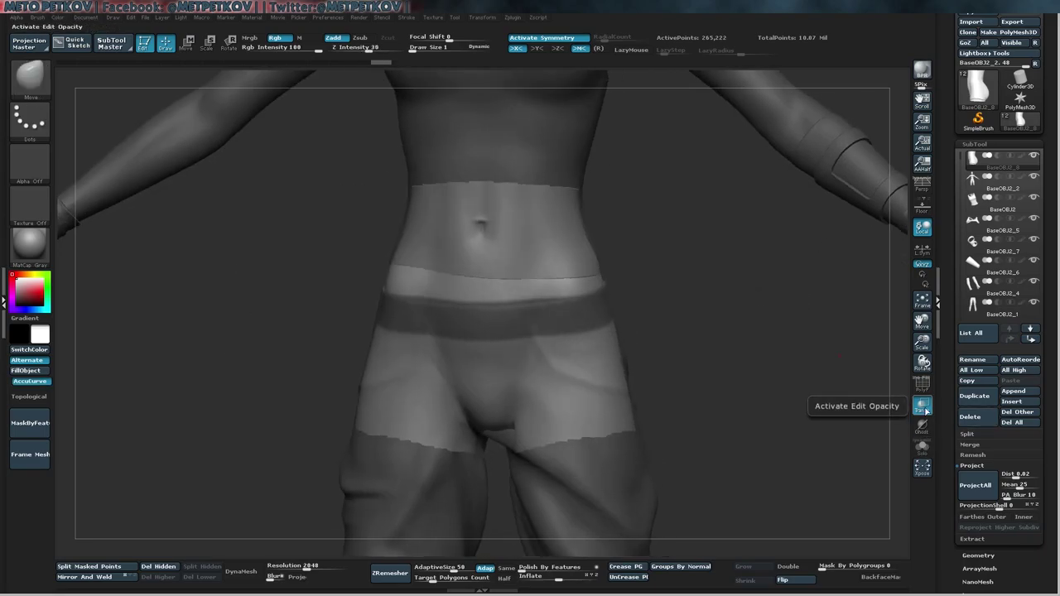
{"action": "left_click", "coordinate": [922, 448]}
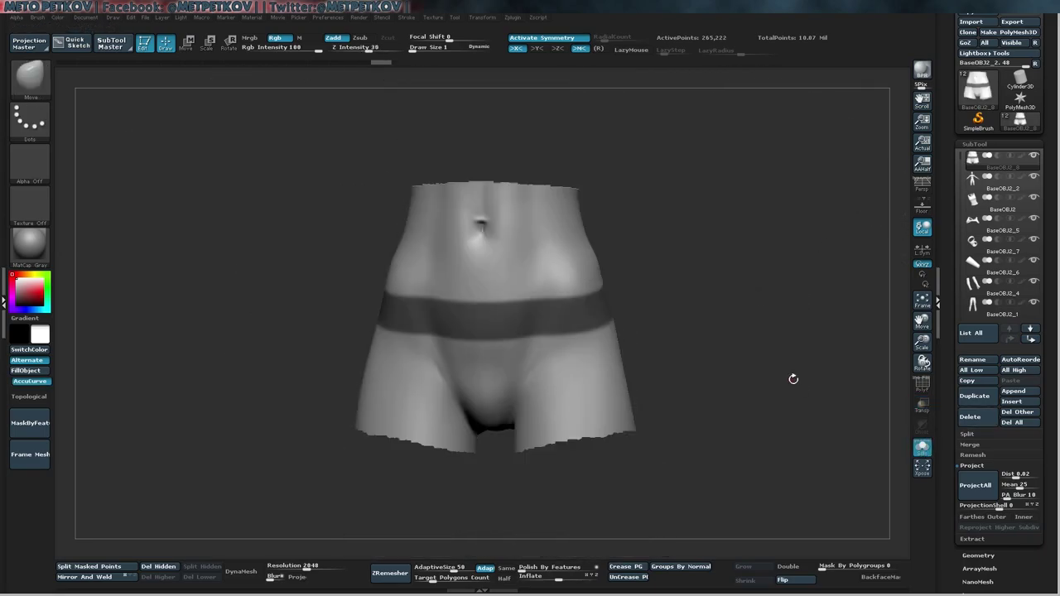
- Keep only the masked hip band of the body copy and delete the hidden geometry
{"action": "left_click_drag", "start_coordinate": [801, 386], "coordinate": [745, 386]}
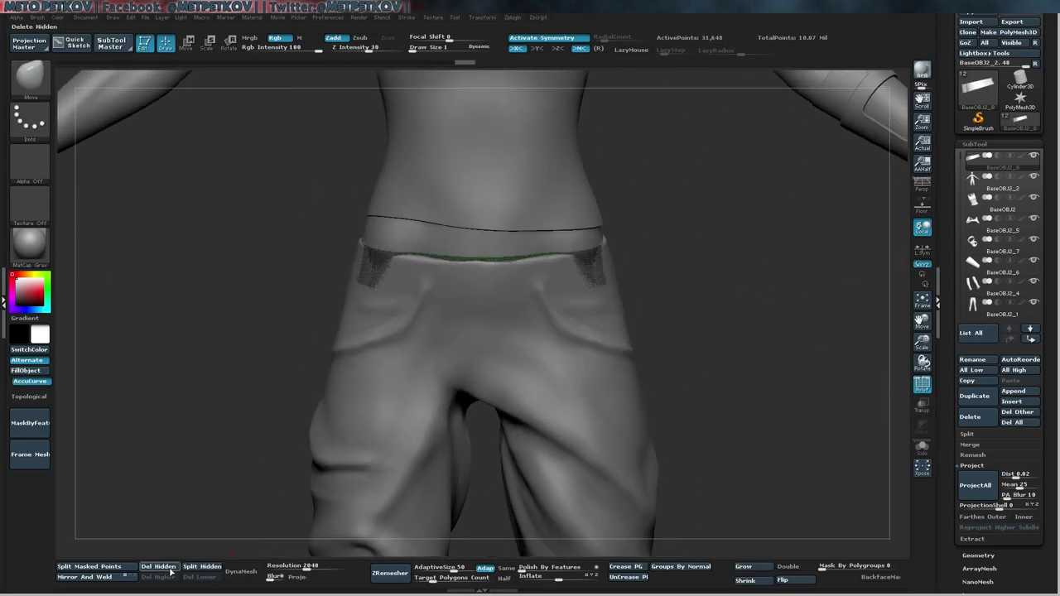
{"action": "left_click", "coordinate": [169, 569]}
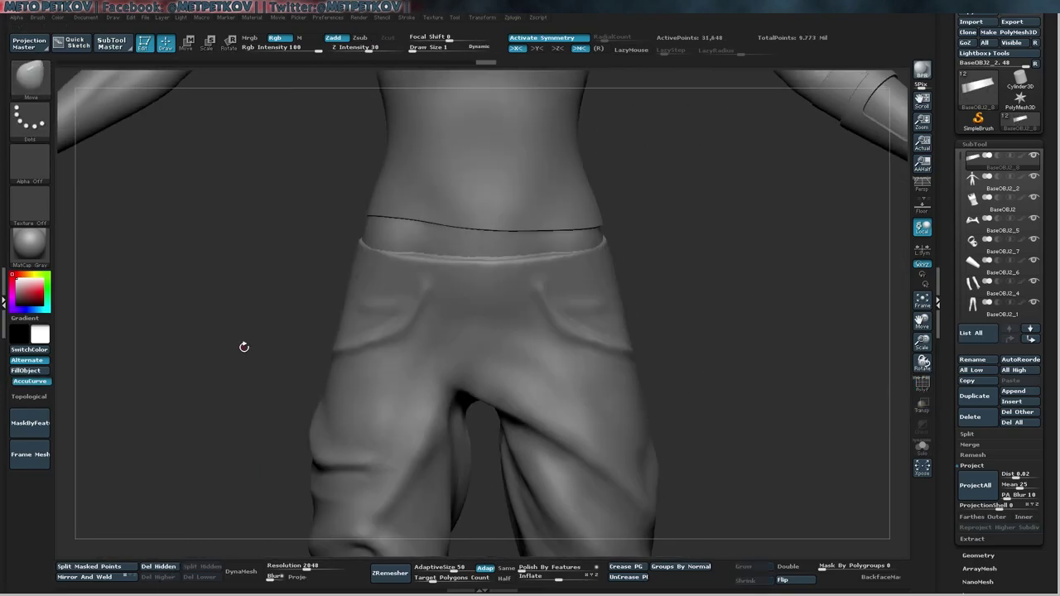
{"action": "left_click", "coordinate": [922, 448]}
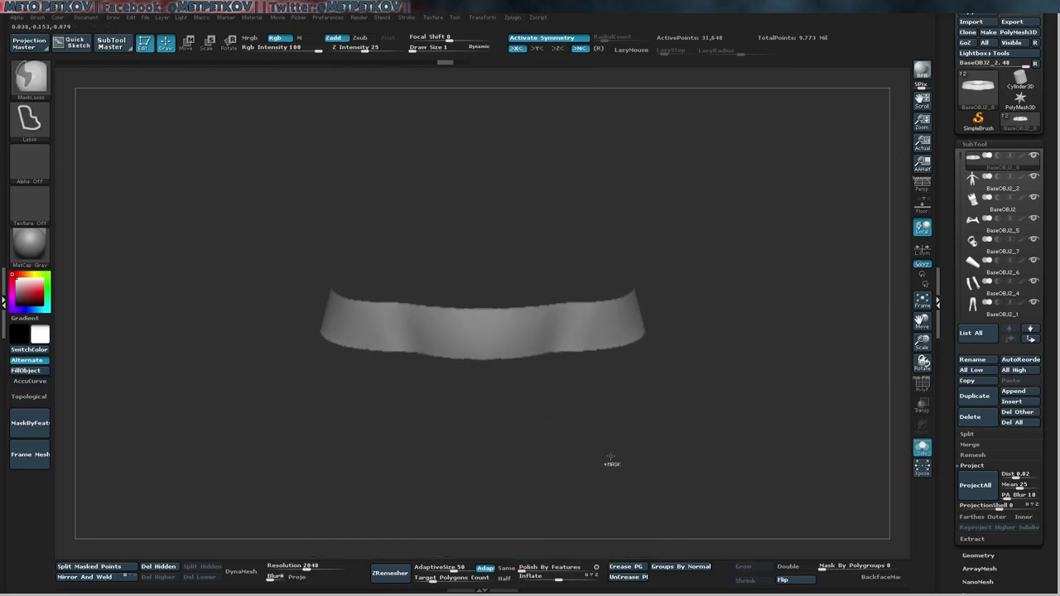
- Turn on double-sided display for the belt strip while it is isolated, and check it all around
{"action": "left_click", "coordinate": [571, 391], "text": "ctrl"}
{"action": "left_click", "coordinate": [788, 567]}
{"action": "left_click_drag", "start_coordinate": [745, 480], "coordinate": [173, 429]}
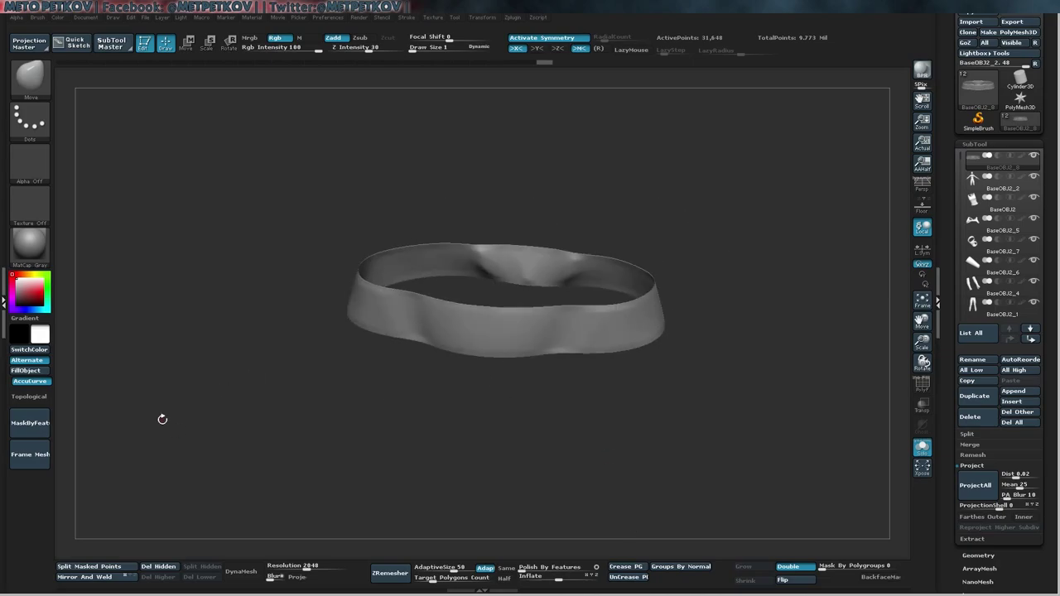
{"action": "mouse_move", "coordinate": [441, 377]}
{"action": "left_mouse_down"}
{"action": "mouse_move", "coordinate": [674, 481]}
{"action": "mouse_move", "coordinate": [521, 464]}
{"action": "left_mouse_up"}
{"action": "key", "text": "ctrl+shift+s"}
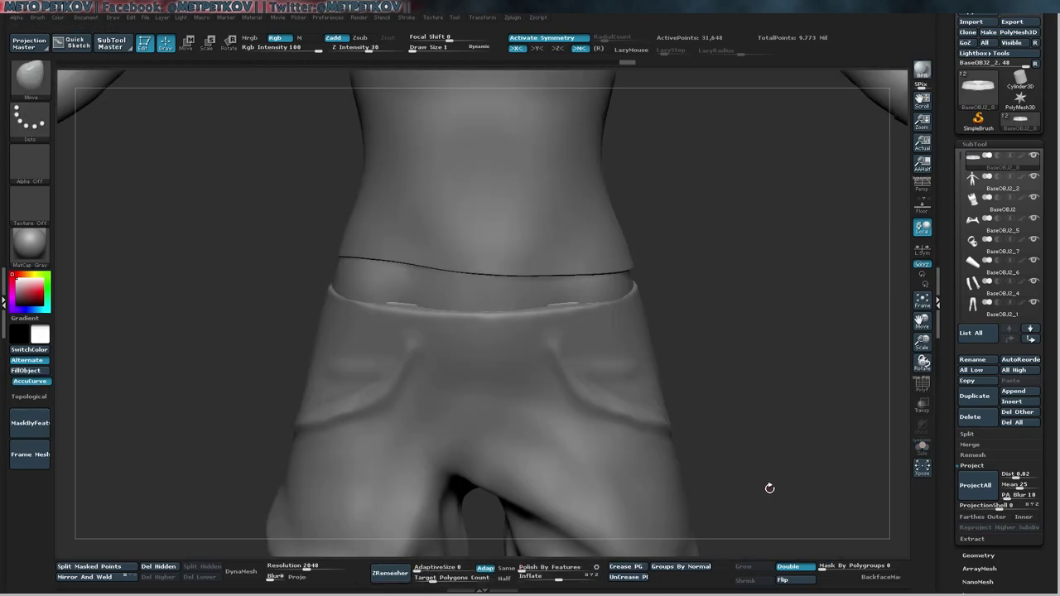
- Show the belt strip's wireframe through the transparent pants and reduce its polygons using ZRemesher with Half enabled
{"action": "left_click", "coordinate": [922, 405]}
{"action": "key", "text": "shift+f"}
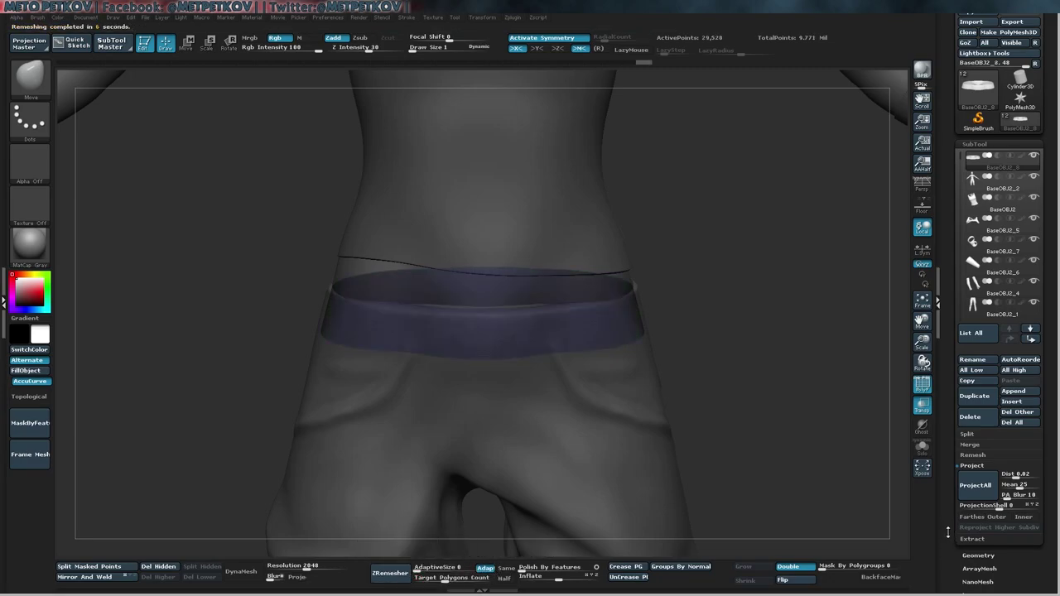
{"action": "left_click", "coordinate": [328, 16]}
{"action": "left_click", "coordinate": [351, 359]}
{"action": "left_click", "coordinate": [368, 412]}
{"action": "left_click", "coordinate": [291, 438]}
{"action": "left_click", "coordinate": [386, 578]}
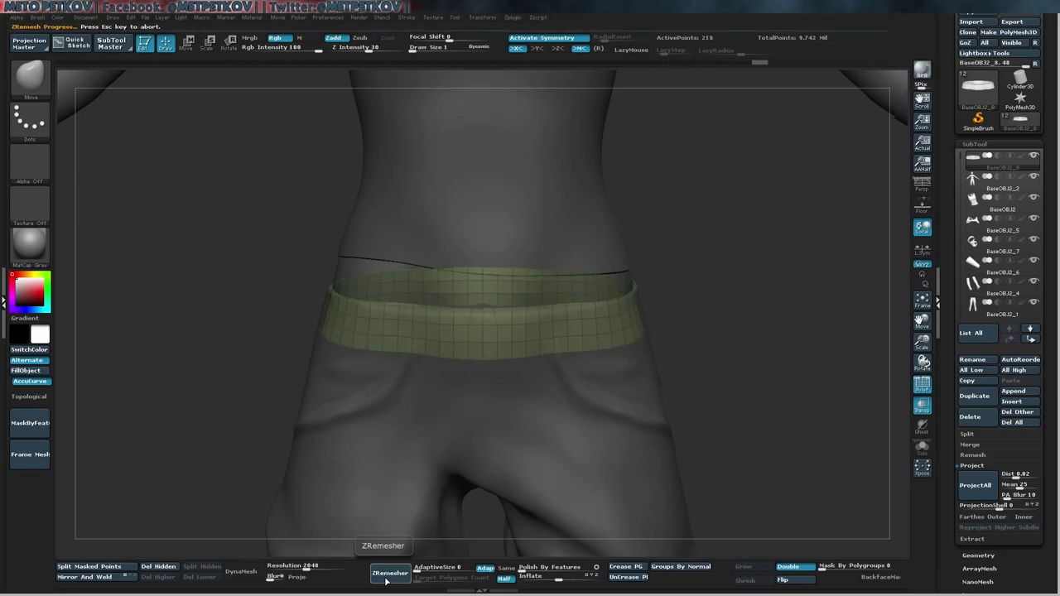
- Check the coarse belt strip's fit over the pants and give it a denser mesh
{"action": "left_click_drag", "start_coordinate": [207, 464], "coordinate": [530, 464]}
{"action": "left_click", "coordinate": [922, 406]}
{"action": "left_click", "coordinate": [924, 386]}
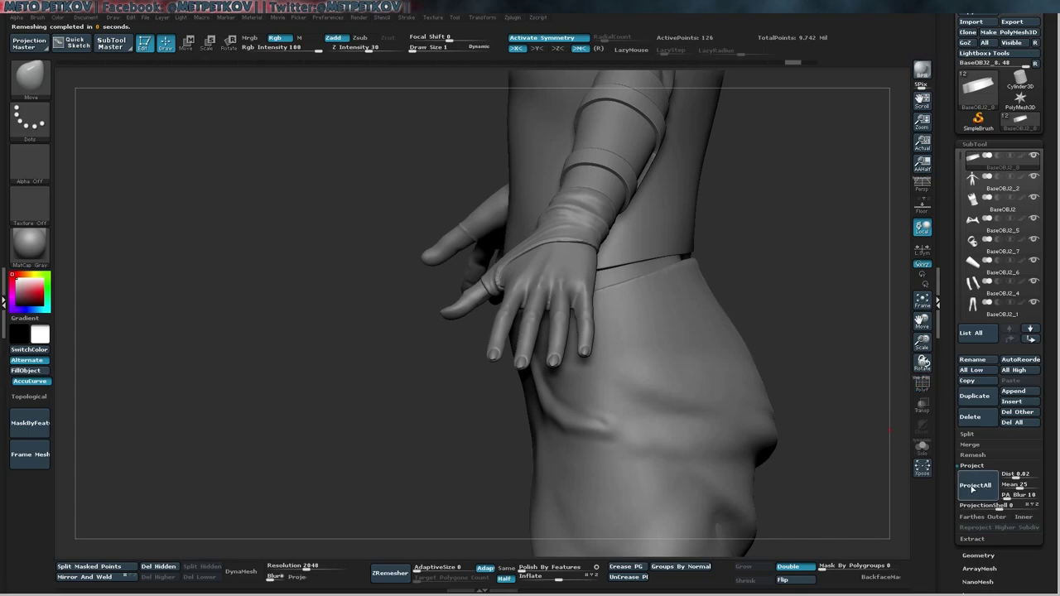
{"action": "left_click", "coordinate": [923, 406]}
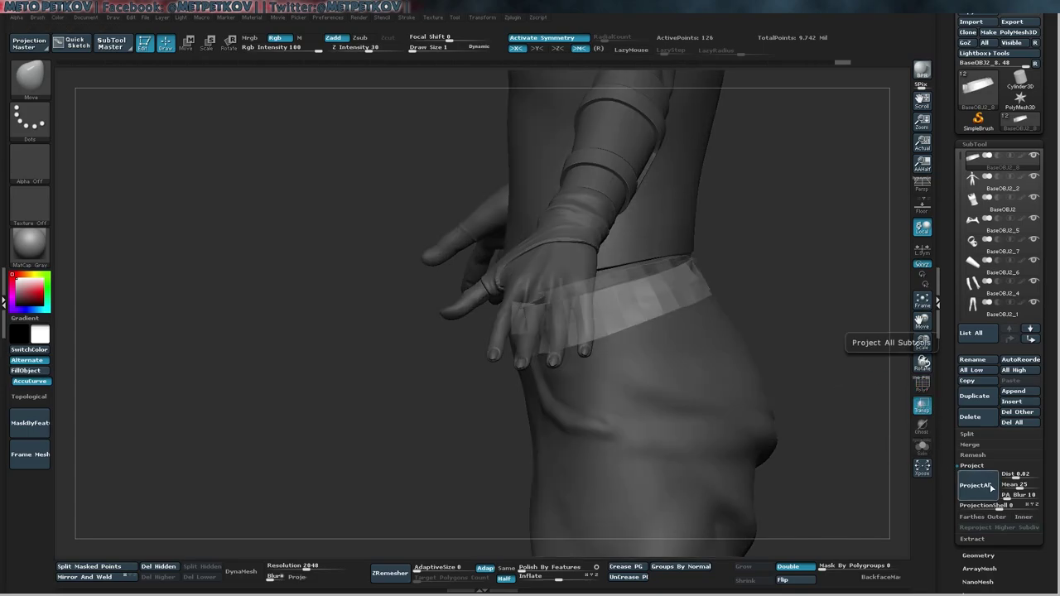
{"action": "mouse_move", "coordinate": [804, 326]}
{"action": "left_mouse_down"}
{"action": "mouse_move", "coordinate": [746, 348]}
{"action": "mouse_move", "coordinate": [729, 373]}
{"action": "mouse_move", "coordinate": [773, 405]}
{"action": "left_mouse_up"}
{"action": "key", "text": "shift+f"}
{"action": "key", "text": "ctrl+d"}
{"action": "left_click_drag", "start_coordinate": [844, 364], "coordinate": [817, 374]}
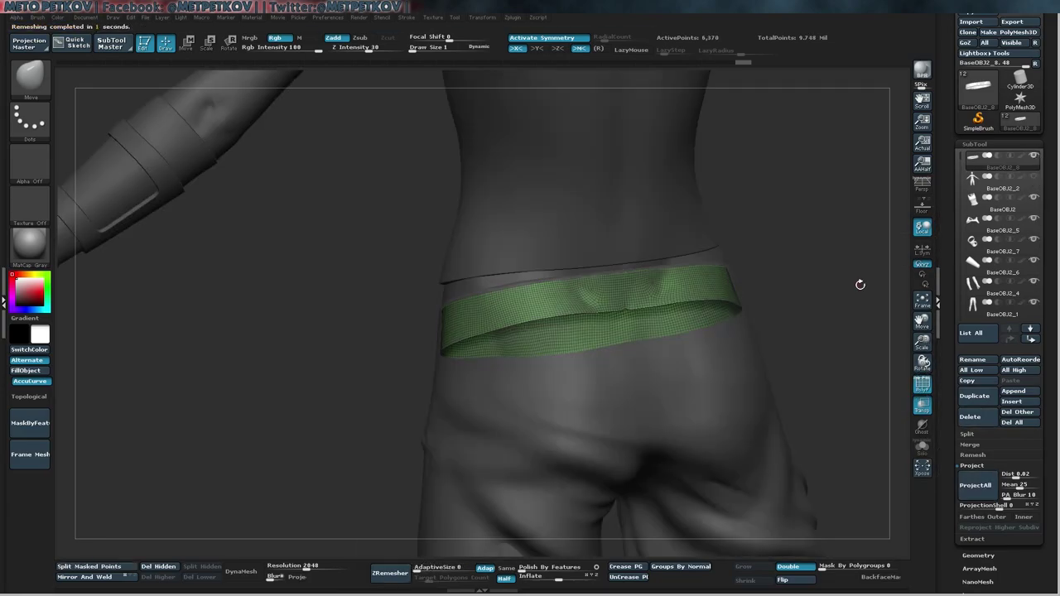
- Project the belt strip onto the visible SubTools, halve its density with ZRemesher, and project it again
{"action": "left_click_drag", "start_coordinate": [802, 253], "coordinate": [858, 397]}
{"action": "left_click", "coordinate": [981, 492]}
{"action": "left_click_drag", "start_coordinate": [922, 362], "coordinate": [741, 358]}
{"action": "key", "text": "space"}
{"action": "key", "text": "ctrl"}
{"action": "left_click", "coordinate": [984, 491]}
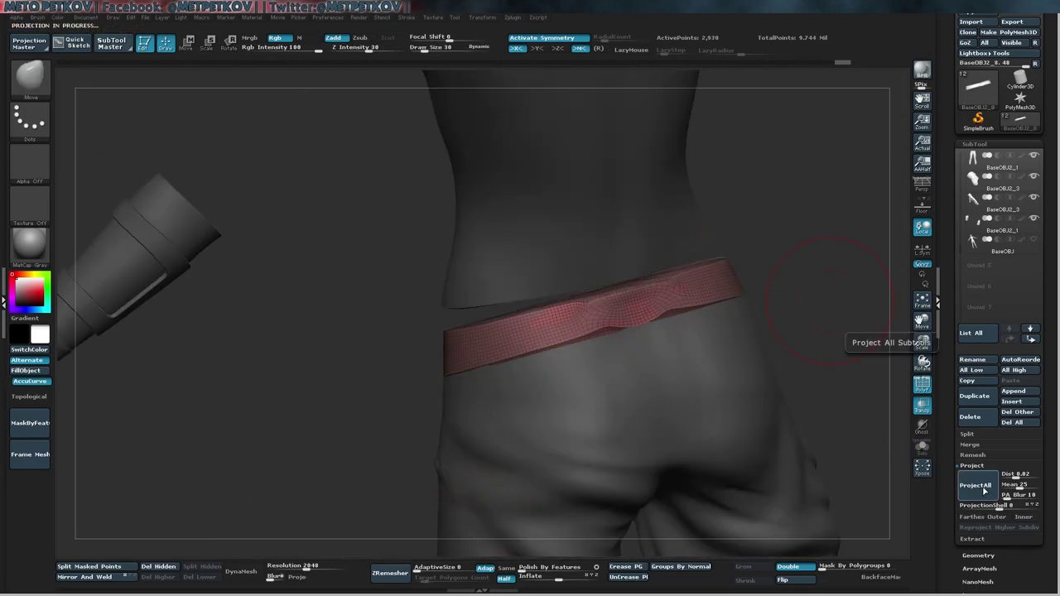
{"action": "left_click", "coordinate": [402, 574]}
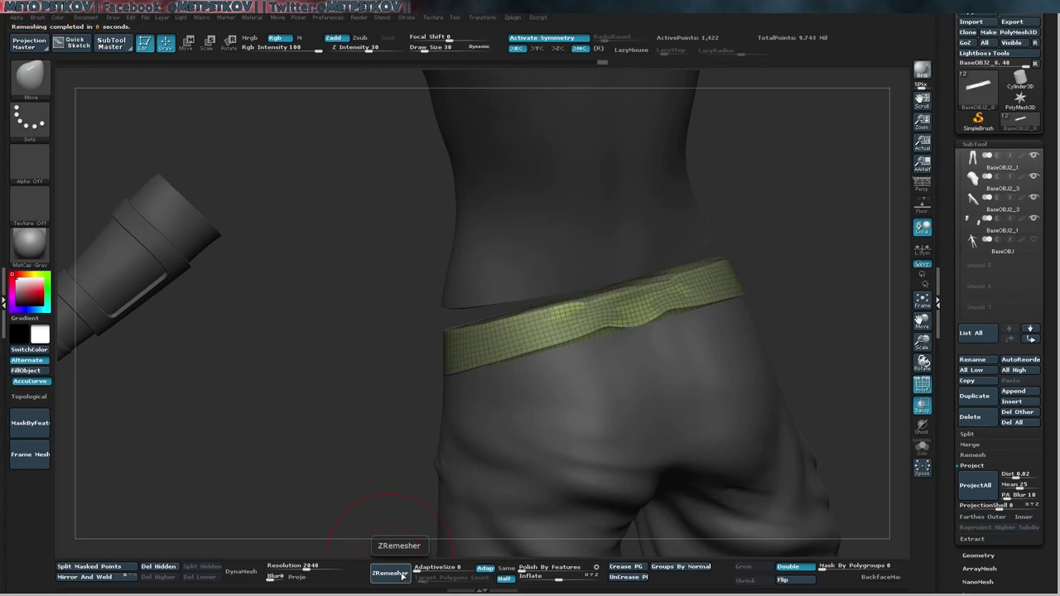
{"action": "left_click", "coordinate": [978, 489]}
- Isolate the belt strip and close the notch in its upper edge using ZModeler Stitch, Two Points, To Mid Point
{"action": "left_click_drag", "start_coordinate": [862, 381], "coordinate": [653, 306]}
{"action": "key", "text": "ctrl+shift+s"}
{"action": "key", "text": "f"}
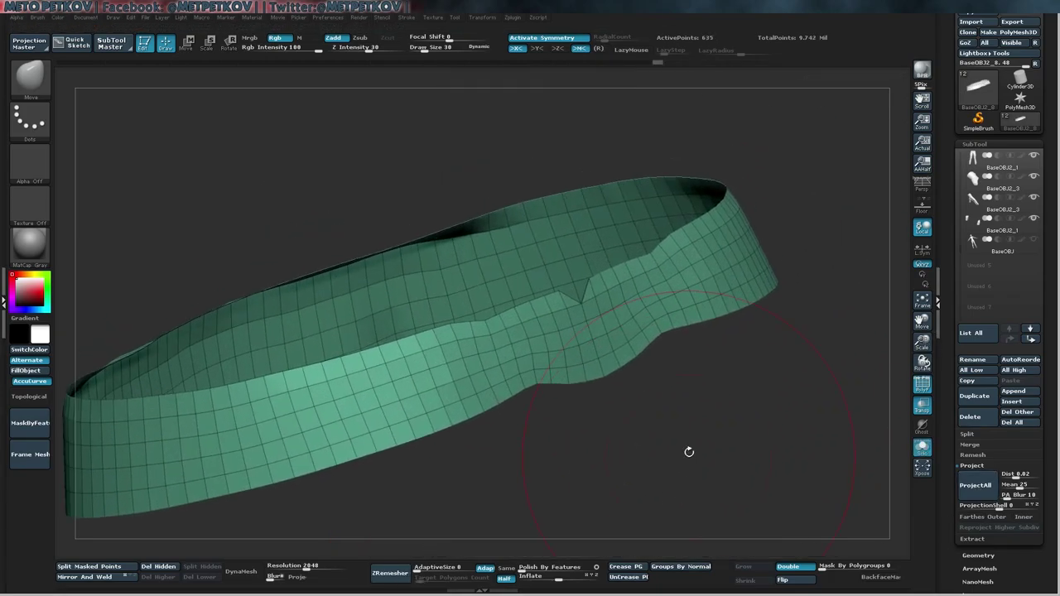
{"action": "key", "text": "x"}
{"action": "key", "text": "space"}
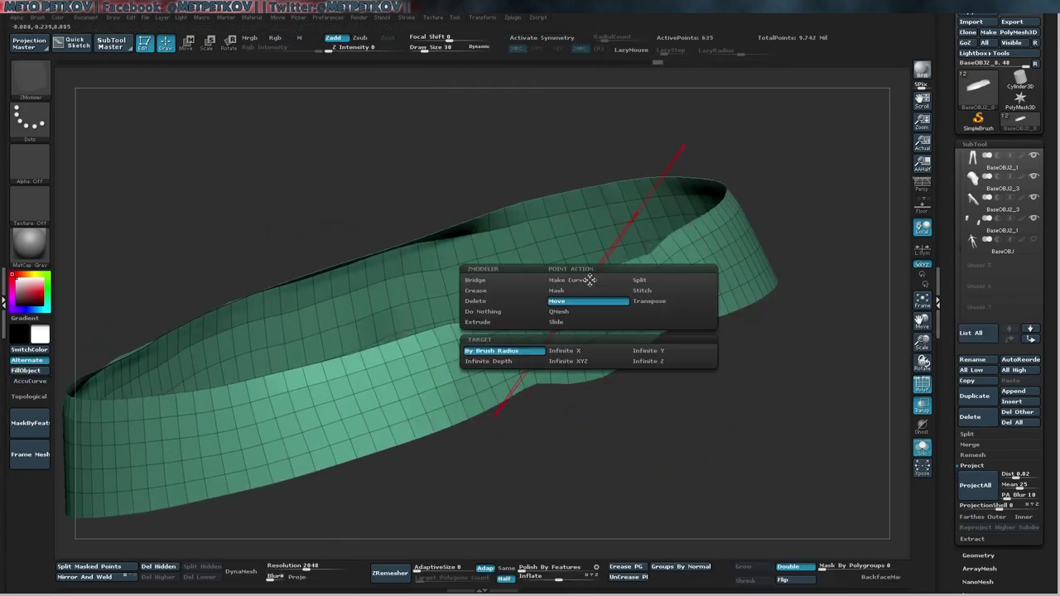
{"action": "left_click", "coordinate": [645, 292]}
{"action": "left_click_drag", "start_coordinate": [694, 434], "coordinate": [624, 356]}
{"action": "key", "text": "space"}
{"action": "key", "text": "space"}
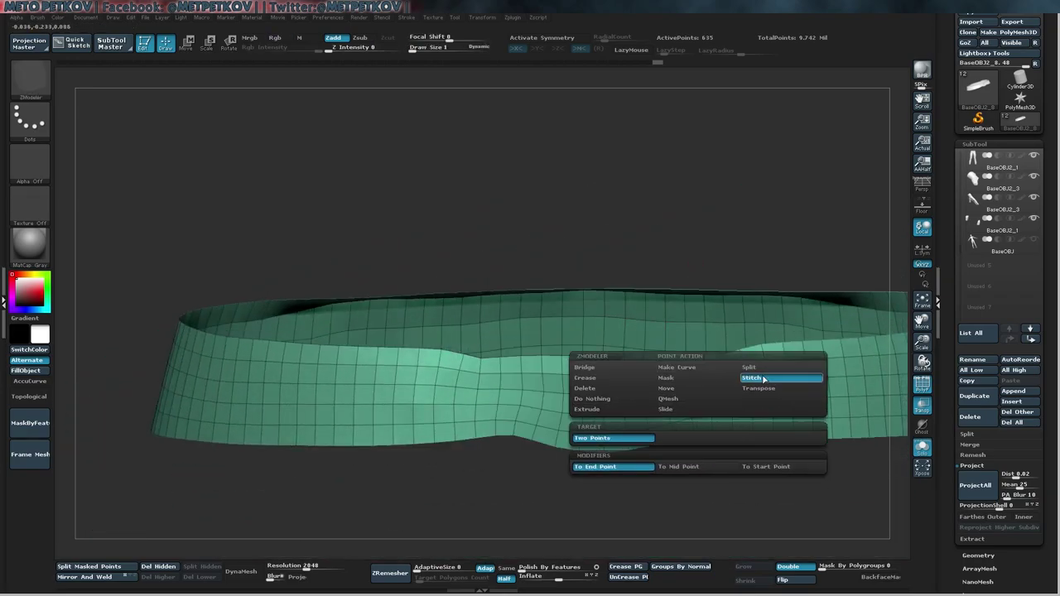
{"action": "left_click", "coordinate": [697, 468]}
{"action": "left_click", "coordinate": [580, 356]}
- Even out the belt strip's lower edge around the centre using the Move brush with symmetry at Draw Size 14
{"action": "mouse_move", "coordinate": [580, 464]}
{"action": "left_mouse_down"}
{"action": "mouse_move", "coordinate": [583, 450]}
{"action": "mouse_move", "coordinate": [649, 419]}
{"action": "left_mouse_up"}
{"action": "key", "text": "b"}
{"action": "key", "text": "m"}
{"action": "key", "text": "v"}
{"action": "key", "text": "space"}
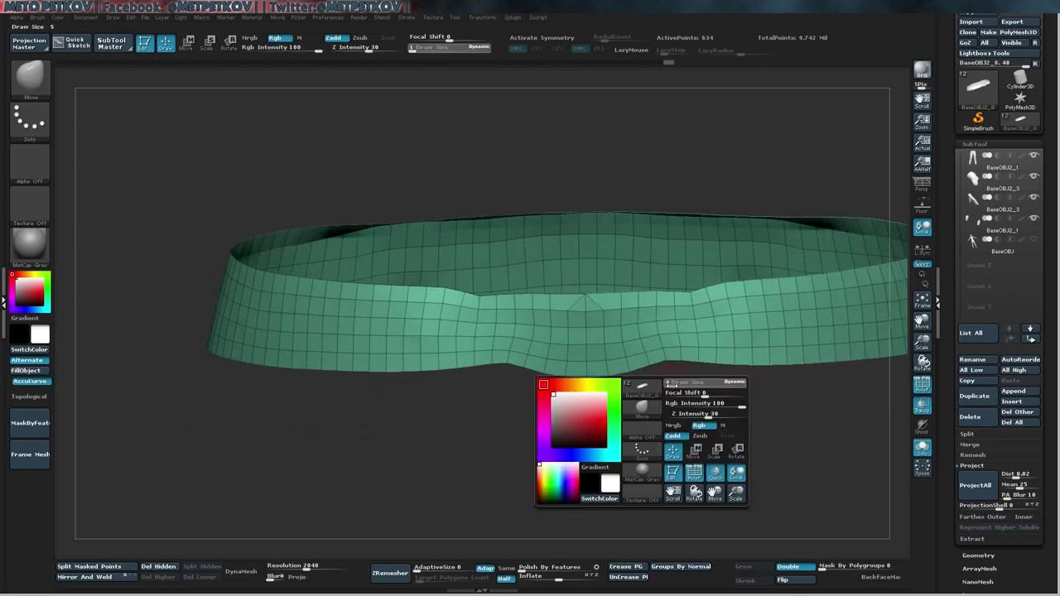
{"action": "key", "text": "x"}
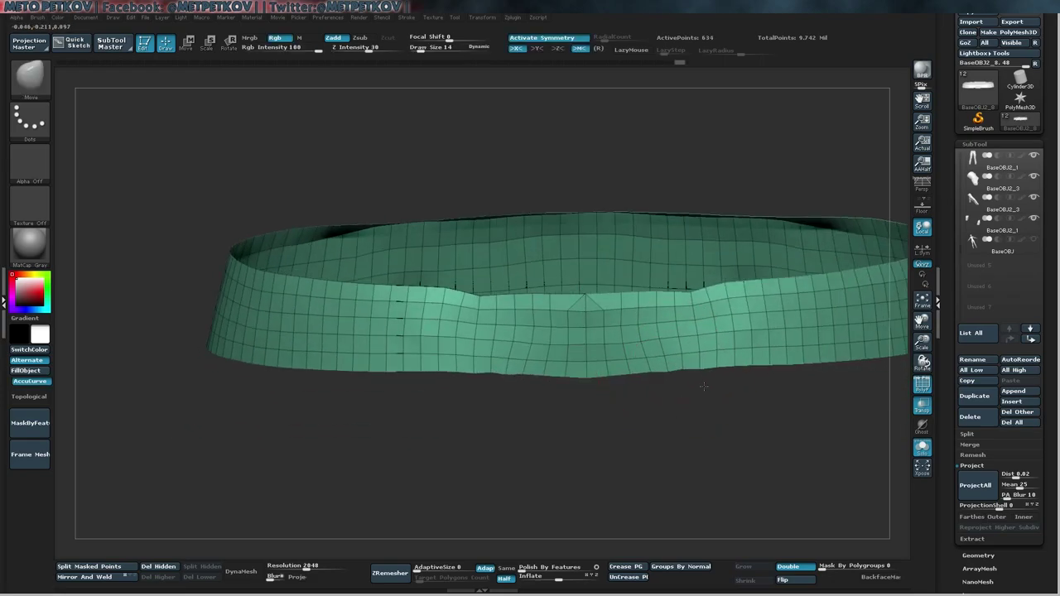
- Show all SubTools again and use Inflate to adjust how closely the belt strip sits against the pants
{"action": "left_click", "coordinate": [922, 448]}
{"action": "key", "text": "f"}
{"action": "left_click_drag", "start_coordinate": [903, 373], "coordinate": [899, 216], "text": "alt"}
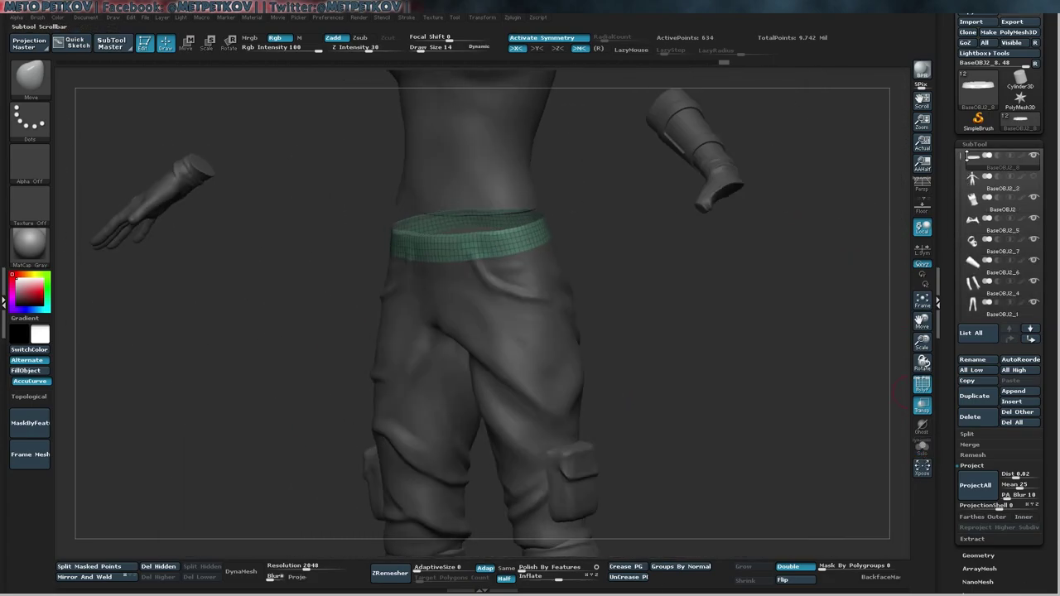
{"action": "left_click_drag", "start_coordinate": [922, 341], "coordinate": [349, 286]}
{"action": "left_click_drag", "start_coordinate": [523, 576], "coordinate": [563, 576]}
{"action": "left_click_drag", "start_coordinate": [922, 362], "coordinate": [807, 439]}
{"action": "left_click_drag", "start_coordinate": [559, 579], "coordinate": [540, 582]}
- Choose the CurveStrapSnap brush and test a strap on the belt strip, undoing the result
{"action": "key", "text": "b"}
{"action": "key", "text": "b"}
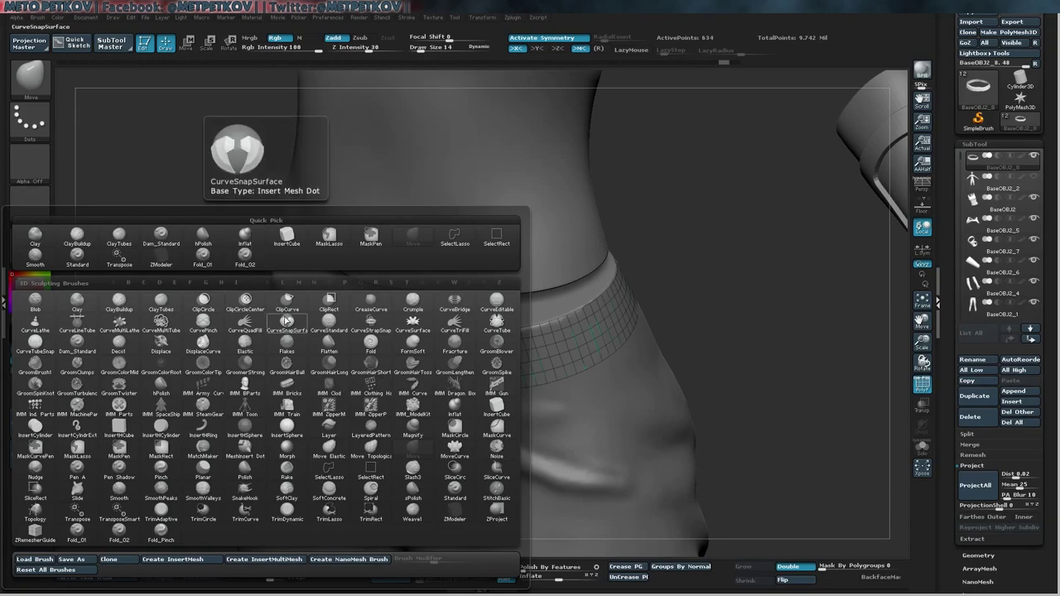
{"action": "left_click", "coordinate": [370, 323]}
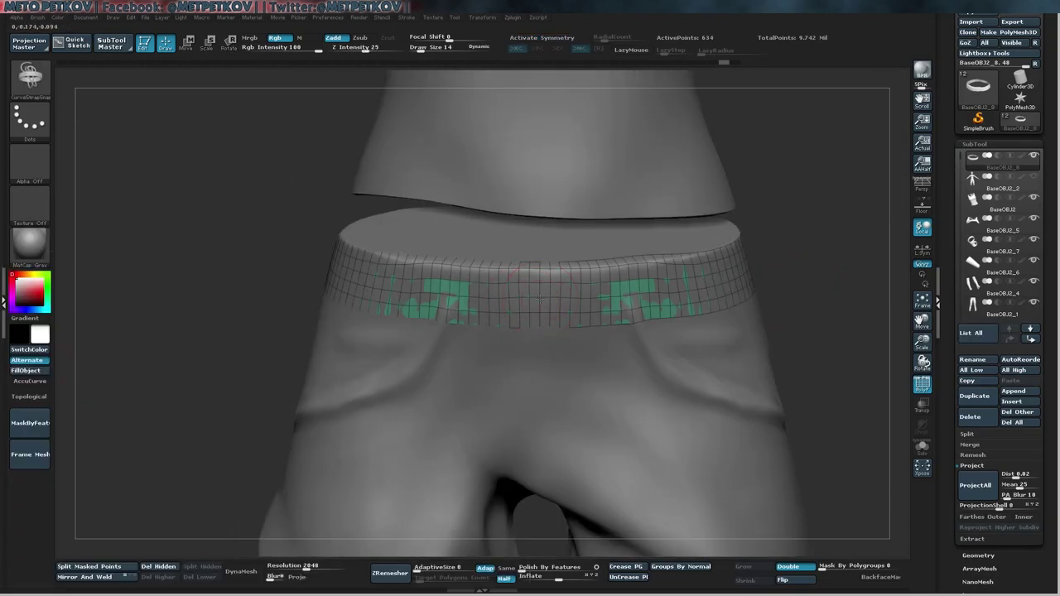
{"action": "left_click", "coordinate": [380, 296]}
{"action": "mouse_move", "coordinate": [166, 373]}
{"action": "left_mouse_down"}
{"action": "mouse_move", "coordinate": [248, 372]}
{"action": "mouse_move", "coordinate": [166, 373]}
{"action": "left_mouse_up"}
{"action": "key", "text": "ctrl+z"}
- Try generating the strap from different points of the curve around the belt strip, undoing each attempt
{"action": "left_click", "coordinate": [539, 329]}
{"action": "key", "text": "ctrl+z"}
{"action": "left_click", "coordinate": [617, 307]}
{"action": "key", "text": "ctrl+z"}
{"action": "left_click", "coordinate": [540, 329]}
{"action": "mouse_move", "coordinate": [837, 166]}
{"action": "left_mouse_down"}
{"action": "mouse_move", "coordinate": [843, 306]}
{"action": "mouse_move", "coordinate": [838, 165]}
{"action": "left_mouse_up"}
{"action": "key", "text": "ctrl+z"}
- Try a strap along the belt strip's lower edge with Z Intensity 0, inspect it isolated, and smooth its curve
{"action": "left_click", "coordinate": [373, 276]}
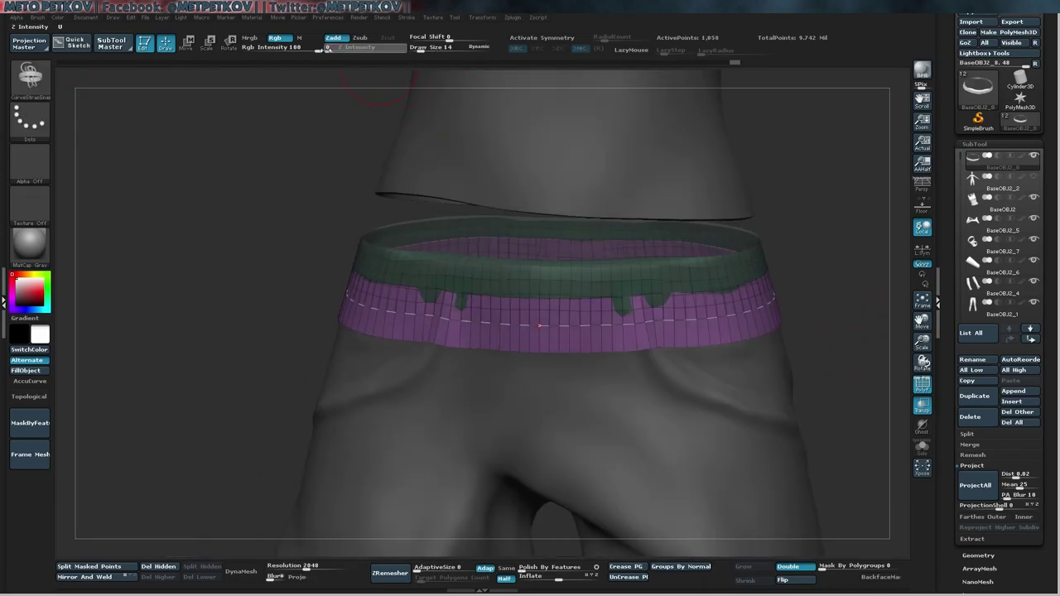
{"action": "key", "text": "ctrl+z"}
{"action": "left_click", "coordinate": [538, 295]}
{"action": "key", "text": "ctrl+shift+s"}
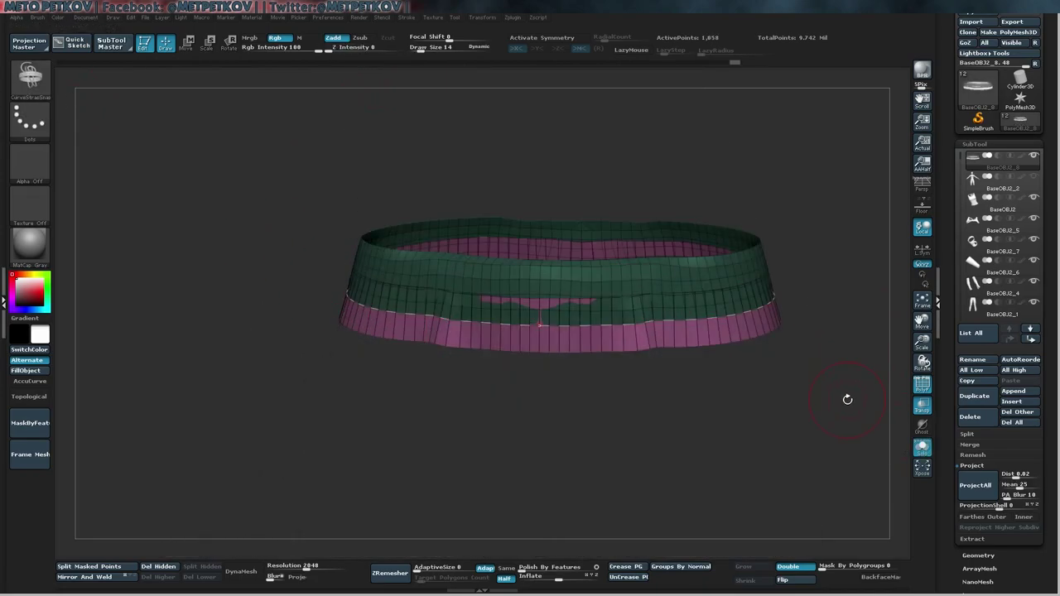
{"action": "mouse_move", "coordinate": [301, 428]}
{"action": "left_mouse_down"}
{"action": "mouse_move", "coordinate": [804, 563]}
{"action": "mouse_move", "coordinate": [780, 506]}
{"action": "mouse_move", "coordinate": [604, 450]}
{"action": "mouse_move", "coordinate": [783, 547]}
{"action": "left_mouse_up"}
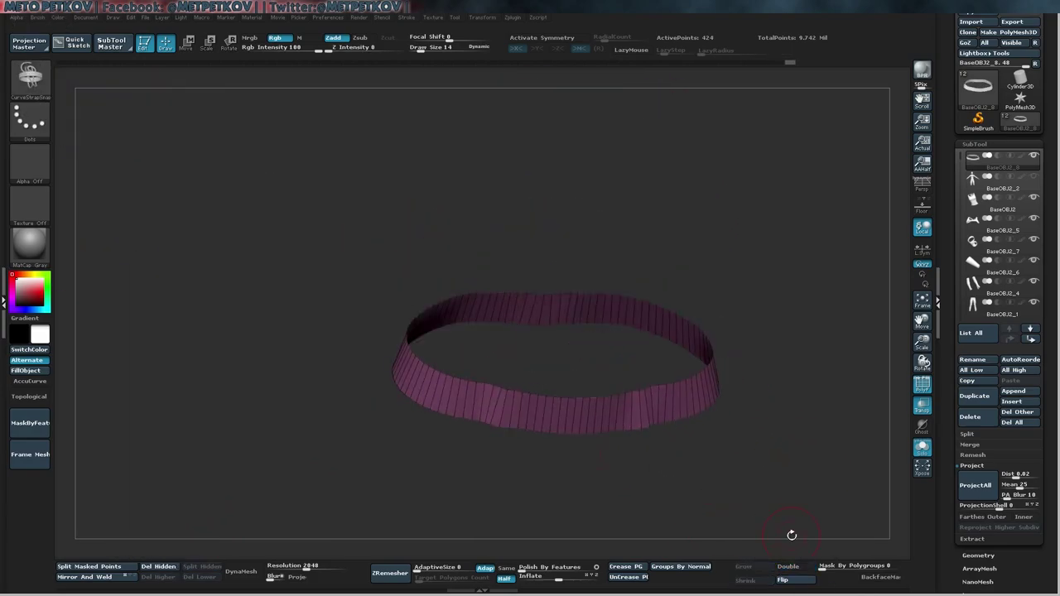
{"action": "left_click", "coordinate": [789, 567]}
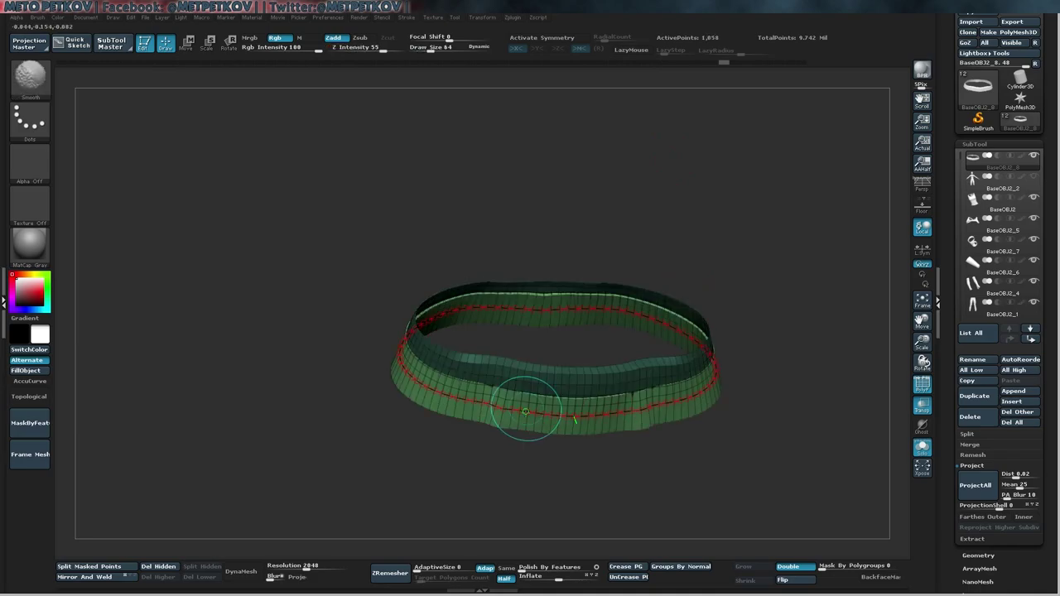
{"action": "mouse_move", "coordinate": [525, 413]}
{"action": "left_mouse_down", "text": "alt"}
{"action": "mouse_move", "coordinate": [802, 568]}
{"action": "mouse_move", "coordinate": [853, 506]}
{"action": "mouse_move", "coordinate": [911, 464]}
{"action": "mouse_move", "coordinate": [771, 374]}
{"action": "left_mouse_up", "text": "alt"}
{"action": "left_click", "coordinate": [922, 447]}
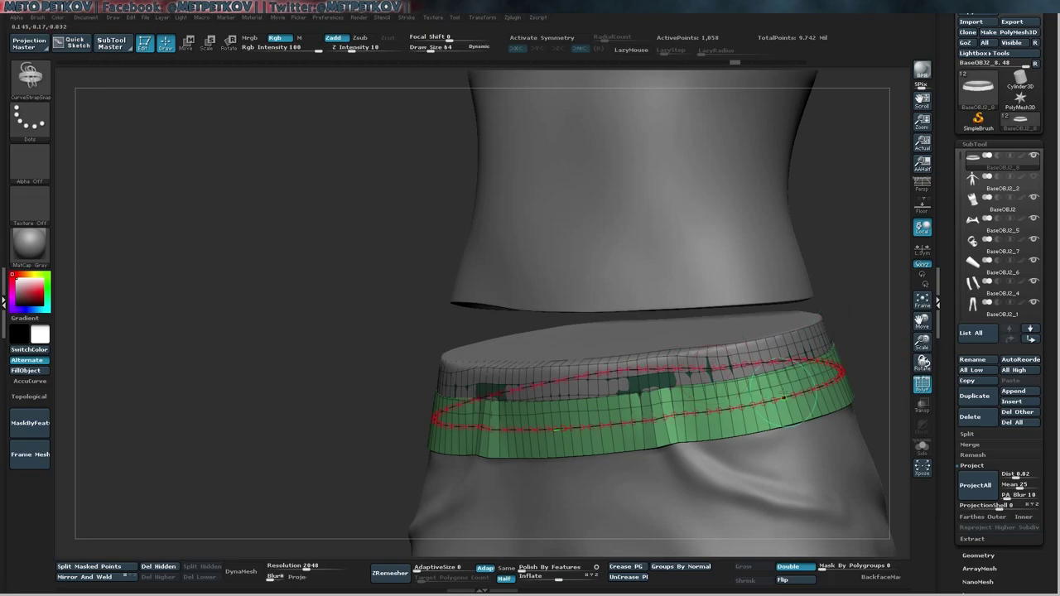
- Regenerate the strap along the belt strip's lower edge with Z Intensity 10 and Draw Size 21
{"action": "key", "text": "space"}
{"action": "left_click_drag", "start_coordinate": [580, 418], "coordinate": [629, 418]}
{"action": "left_click", "coordinate": [588, 408]}
{"action": "key", "text": "["}
{"action": "key", "text": "["}
{"action": "key", "text": "["}
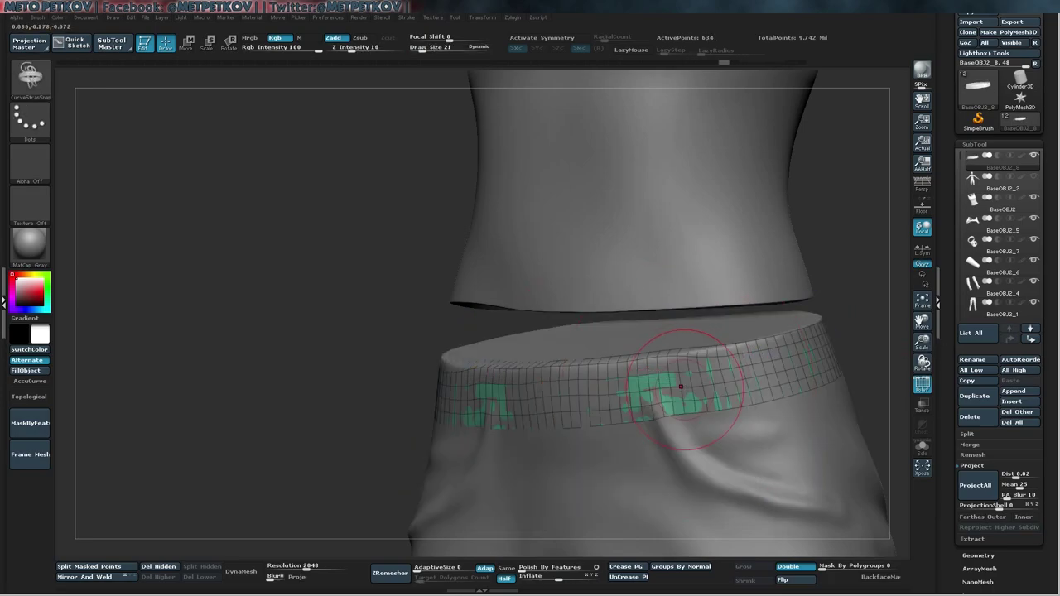
{"action": "mouse_move", "coordinate": [324, 422]}
{"action": "left_mouse_down"}
{"action": "mouse_move", "coordinate": [785, 355]}
{"action": "mouse_move", "coordinate": [782, 397]}
{"action": "left_mouse_up"}
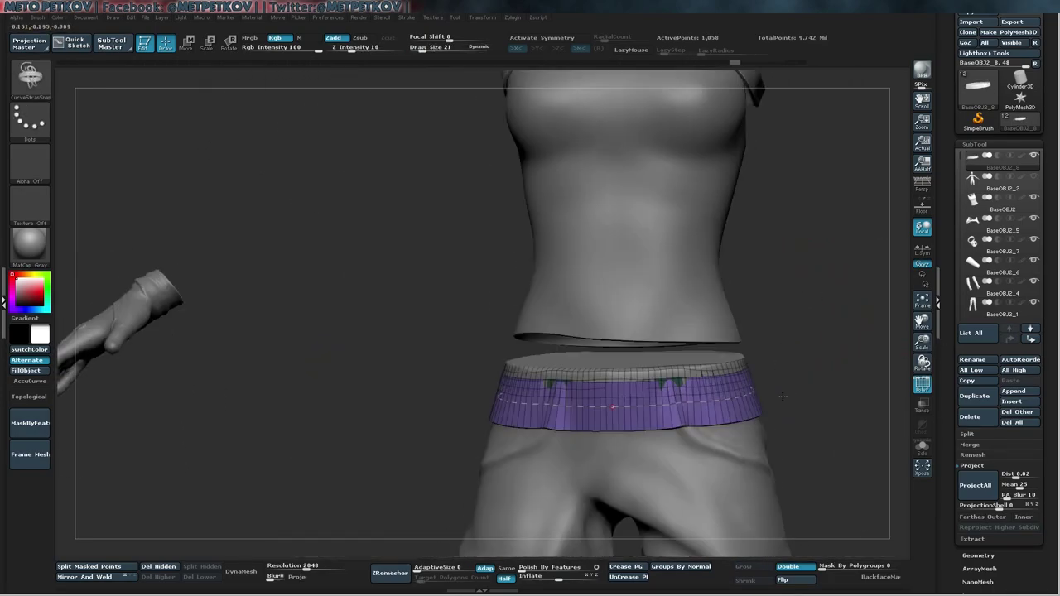
- Isolate the new strap's polygroup from the original belt strip
{"action": "left_click", "coordinate": [739, 425], "text": "ctrl+shift"}
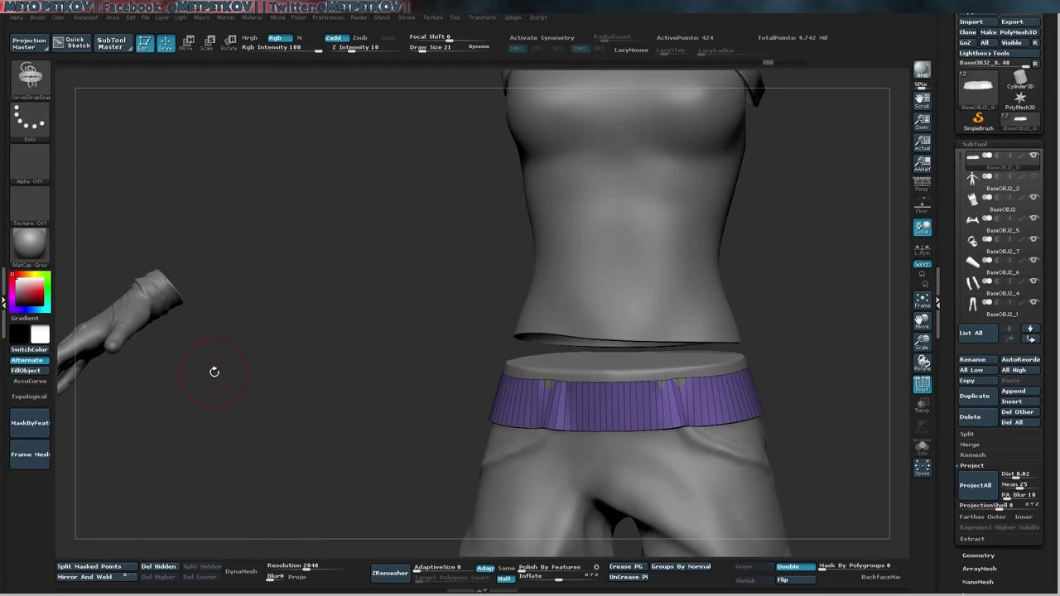
{"action": "left_click_drag", "start_coordinate": [212, 378], "coordinate": [62, 556]}
{"action": "left_click_drag", "start_coordinate": [241, 359], "coordinate": [568, 348]}
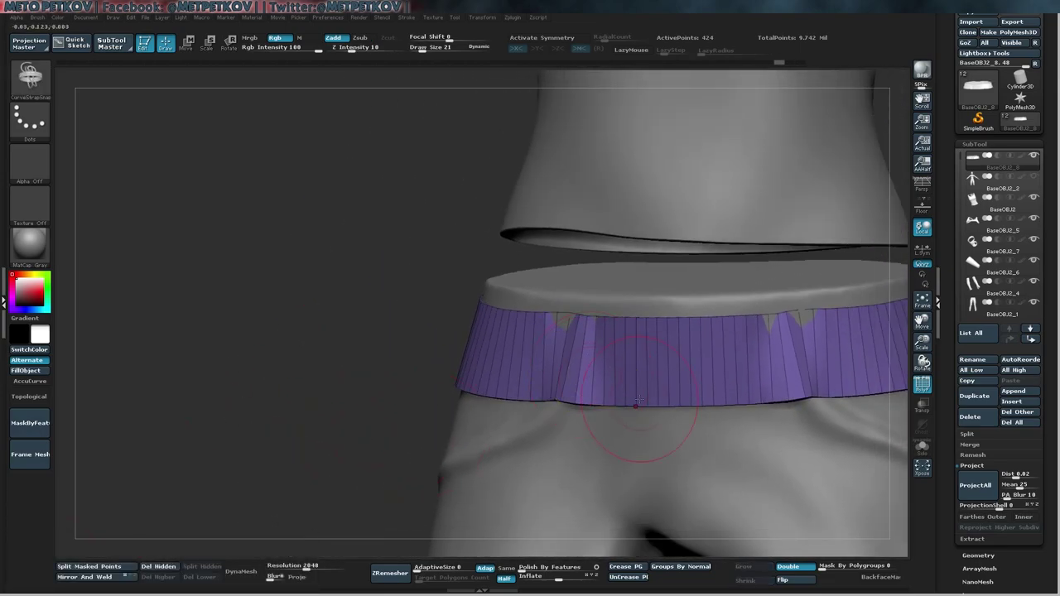
- Assign the strap's polygroups using Groups By Normal and isolate the belt to check its inner, outer and edge faces
{"action": "left_click", "coordinate": [682, 569]}
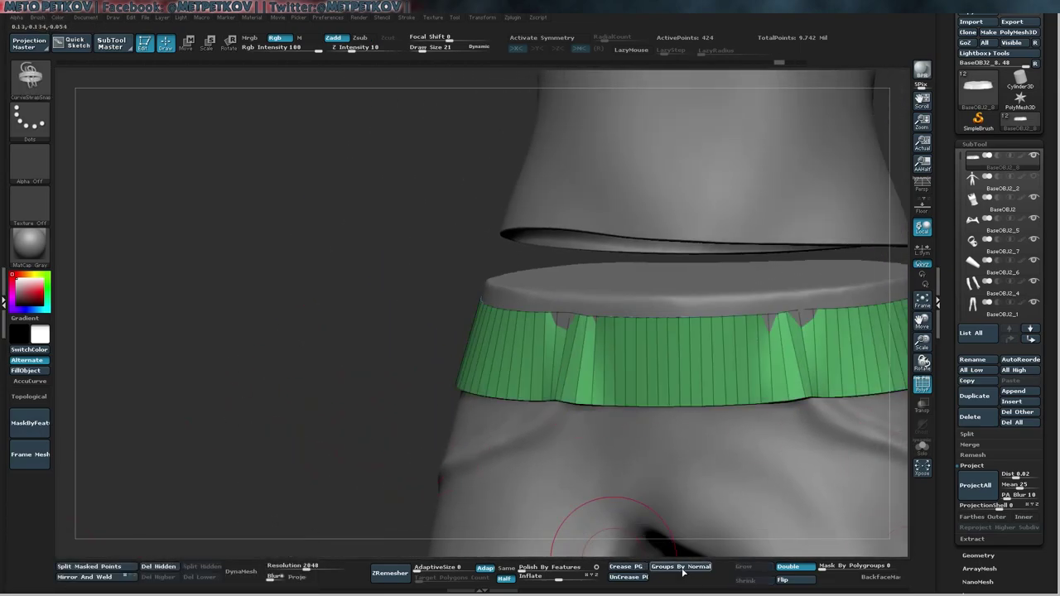
{"action": "right_click_drag", "start_coordinate": [667, 317], "coordinate": [319, 442]}
{"action": "left_click", "coordinate": [319, 443], "text": "ctrl+shift"}
{"action": "key", "text": "alt+shift+s"}
{"action": "left_click", "coordinate": [475, 422], "text": "ctrl+shift"}
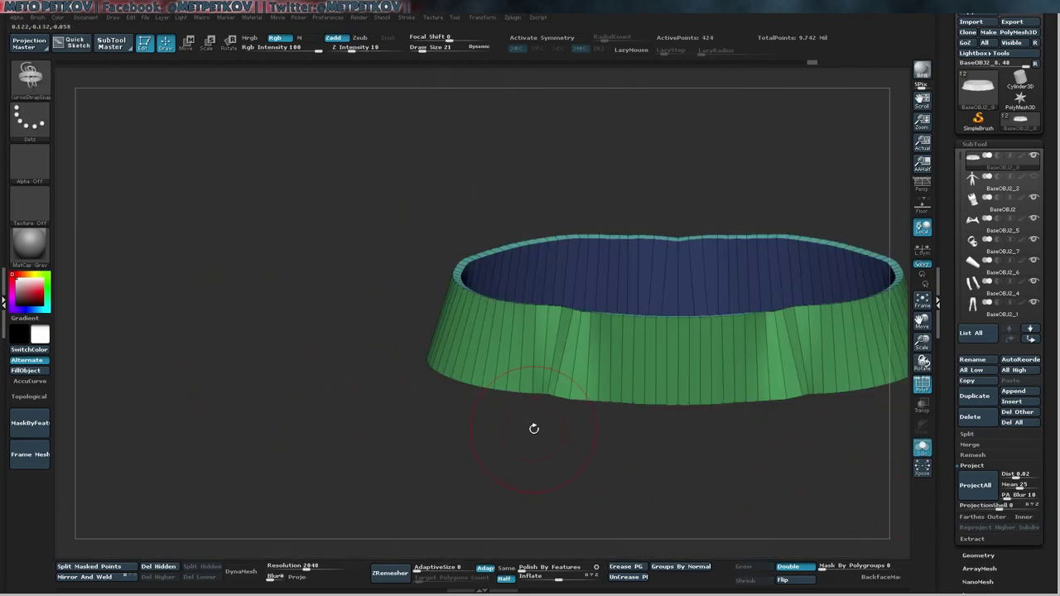
- Keep only the outer polygroup of the belt strap visible and bring the rest of the character back into view
{"action": "right_click_drag", "start_coordinate": [475, 421], "coordinate": [568, 492]}
{"action": "left_click", "coordinate": [417, 415], "text": "ctrl+shift"}
{"action": "left_click", "coordinate": [416, 414], "text": "ctrl+shift"}
{"action": "left_click", "coordinate": [494, 247], "text": "ctrl+shift"}
{"action": "right_click_drag", "start_coordinate": [495, 247], "coordinate": [491, 344]}
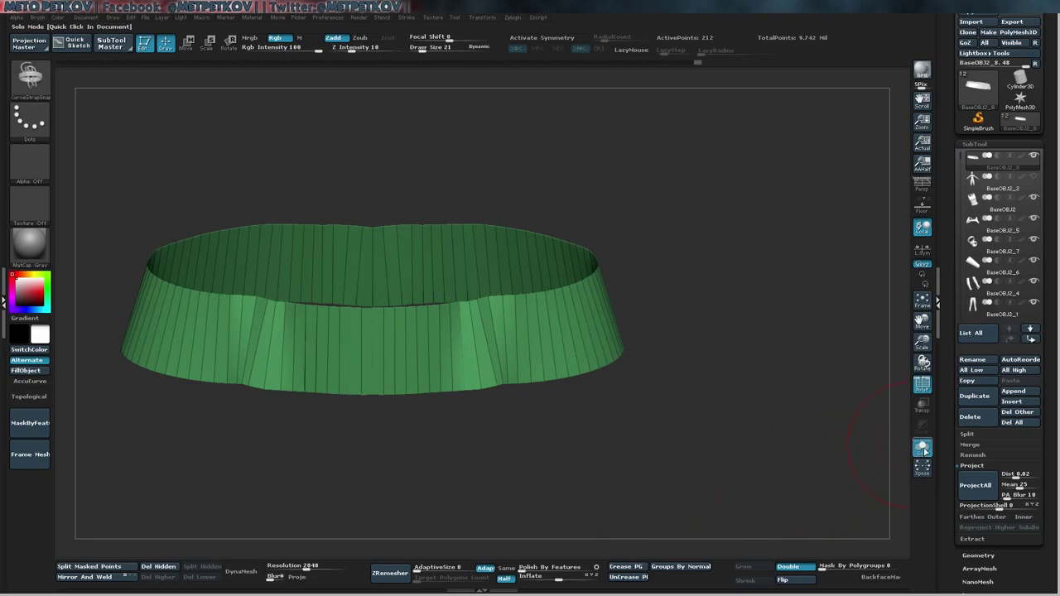
{"action": "left_click", "coordinate": [922, 448]}
{"action": "key", "text": "shift"}
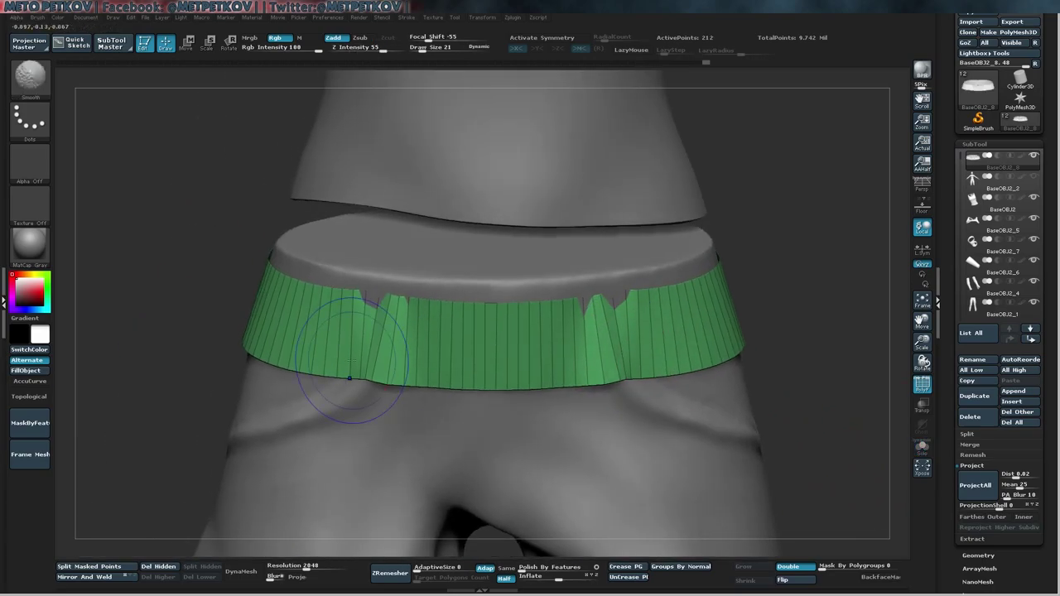
- Project the belt strip onto the hips with ProjectAll, repeating the projection and checking the fit from the sides
{"action": "left_click", "coordinate": [978, 485]}
{"action": "right_click_drag", "start_coordinate": [828, 372], "coordinate": [354, 315]}
{"action": "key", "text": "w"}
{"action": "right_click_drag", "start_coordinate": [879, 237], "coordinate": [323, 340]}
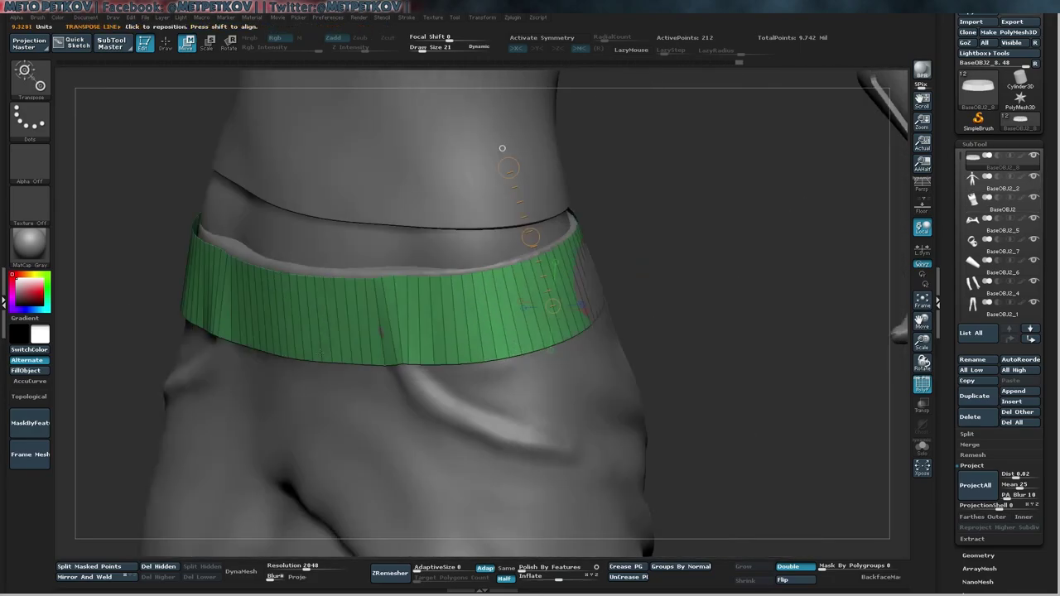
{"action": "right_click_drag", "start_coordinate": [320, 355], "coordinate": [397, 348]}
{"action": "left_click", "coordinate": [976, 486]}
{"action": "right_click_drag", "start_coordinate": [629, 315], "coordinate": [721, 306]}
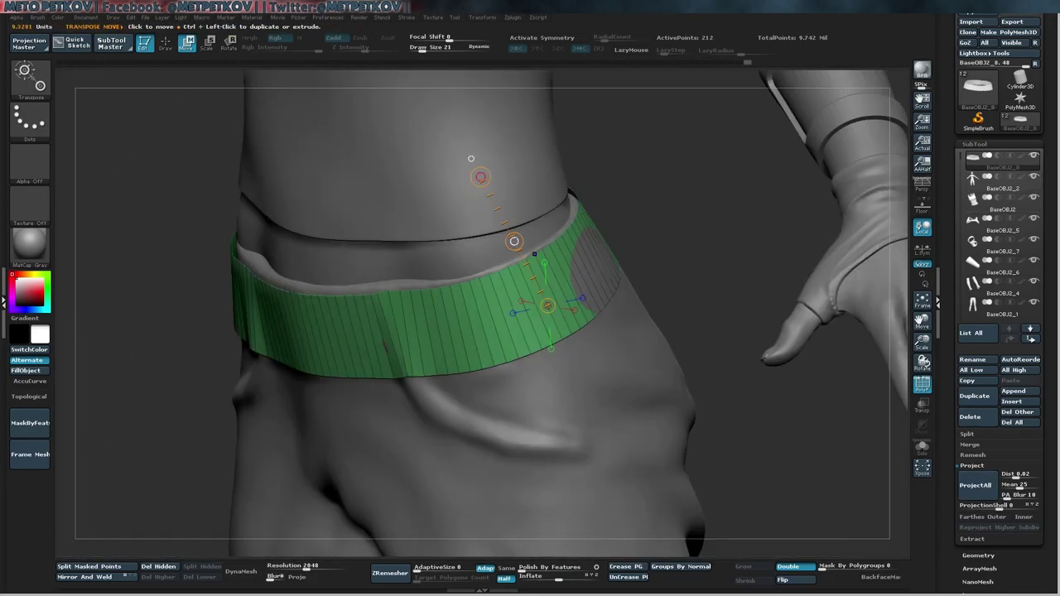
{"action": "left_click", "coordinate": [976, 485]}
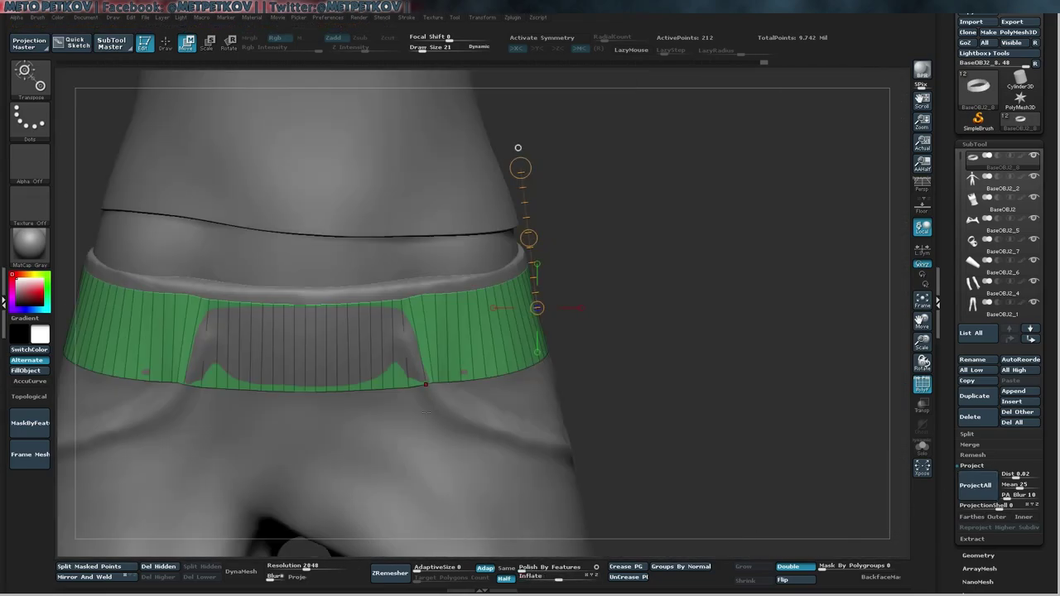
- Turn on X symmetry and adjust the belt strip with the Move brush, checking it in isolation and against the hips
{"action": "key", "text": "q"}
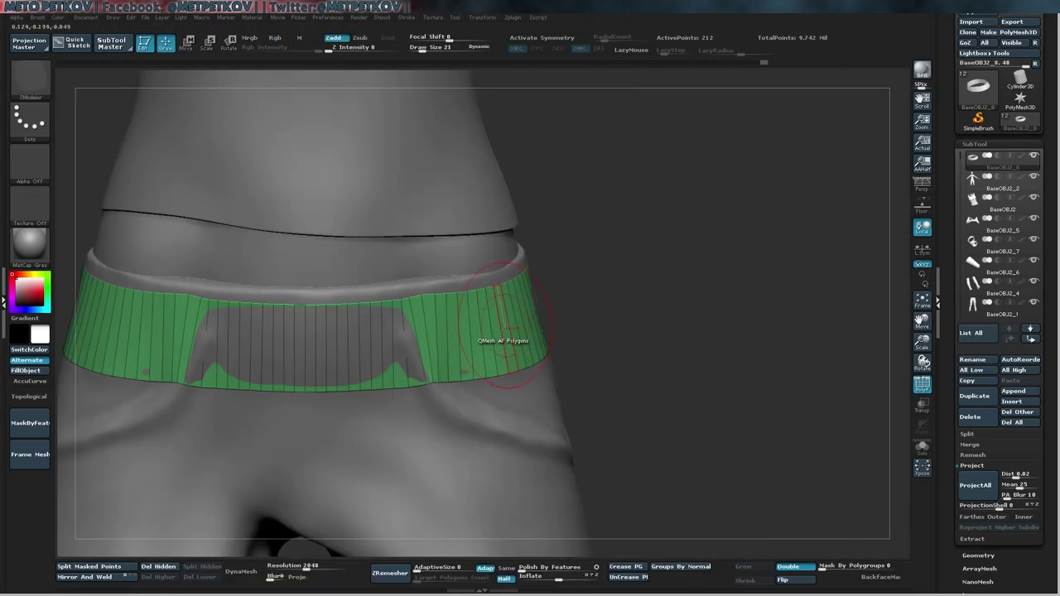
{"action": "left_click_drag", "start_coordinate": [503, 324], "coordinate": [516, 332]}
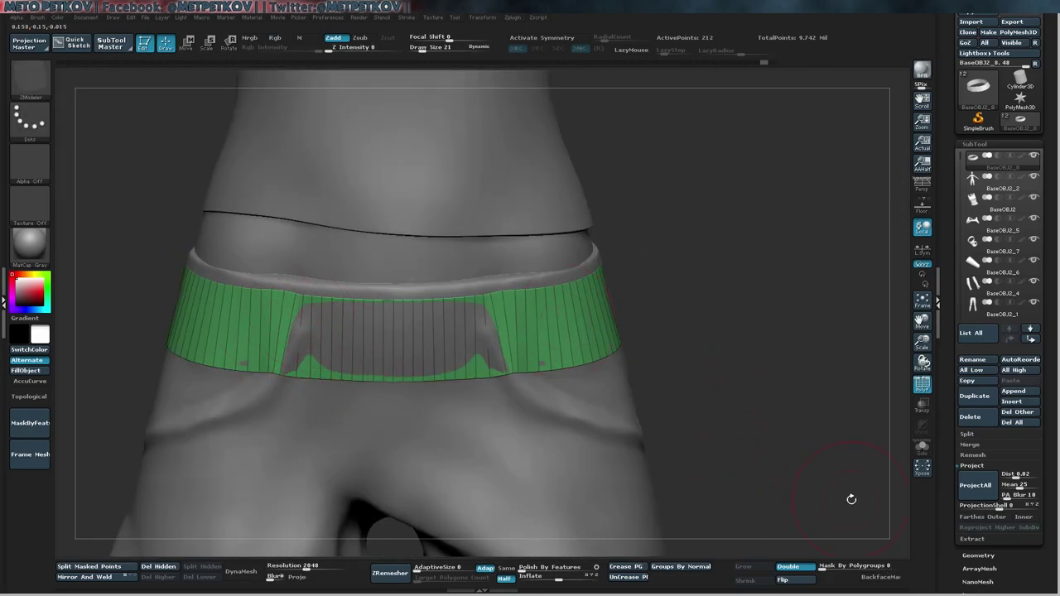
{"action": "key", "text": "shift+alt+s"}
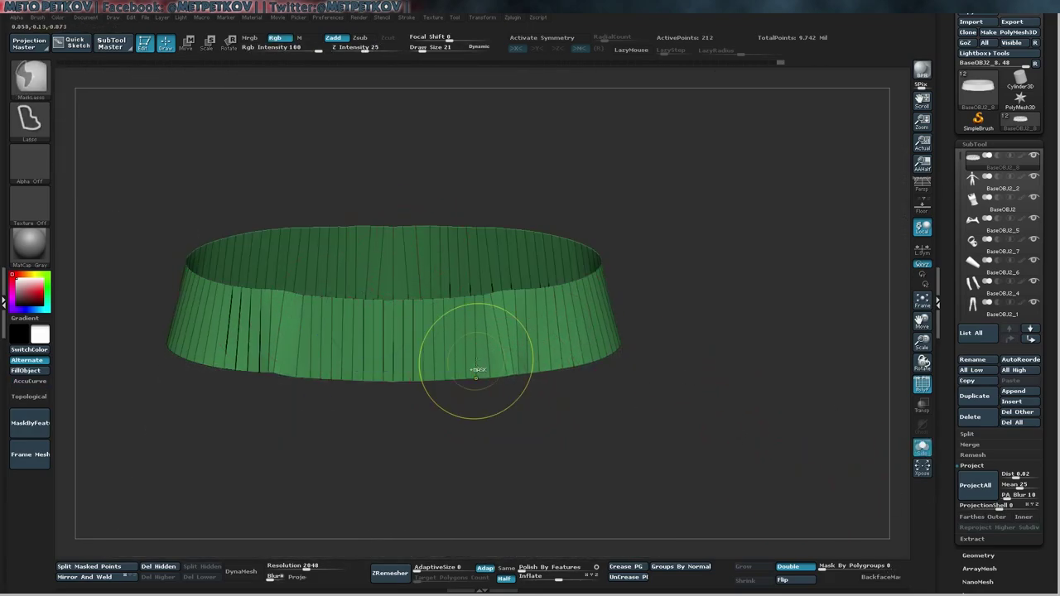
{"action": "key", "text": "x"}
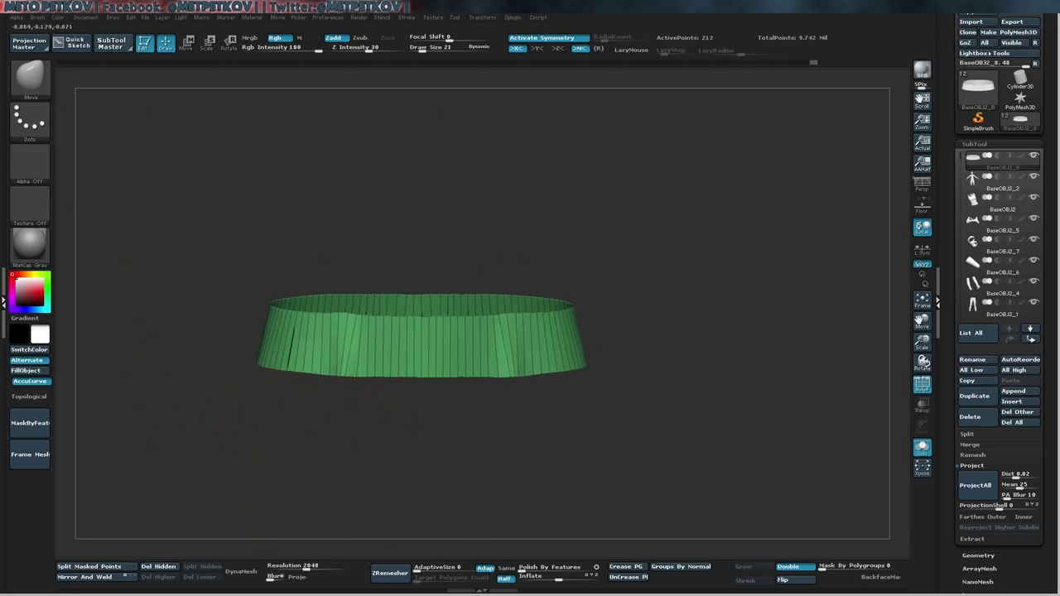
{"action": "left_click", "coordinate": [922, 447]}
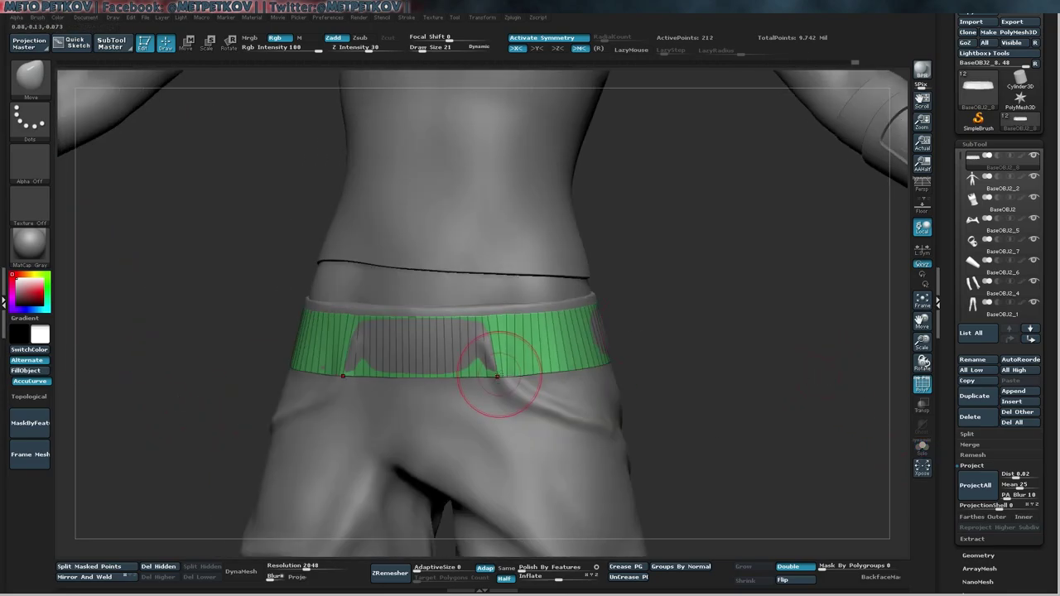
{"action": "right_click_drag", "start_coordinate": [454, 281], "coordinate": [494, 345]}
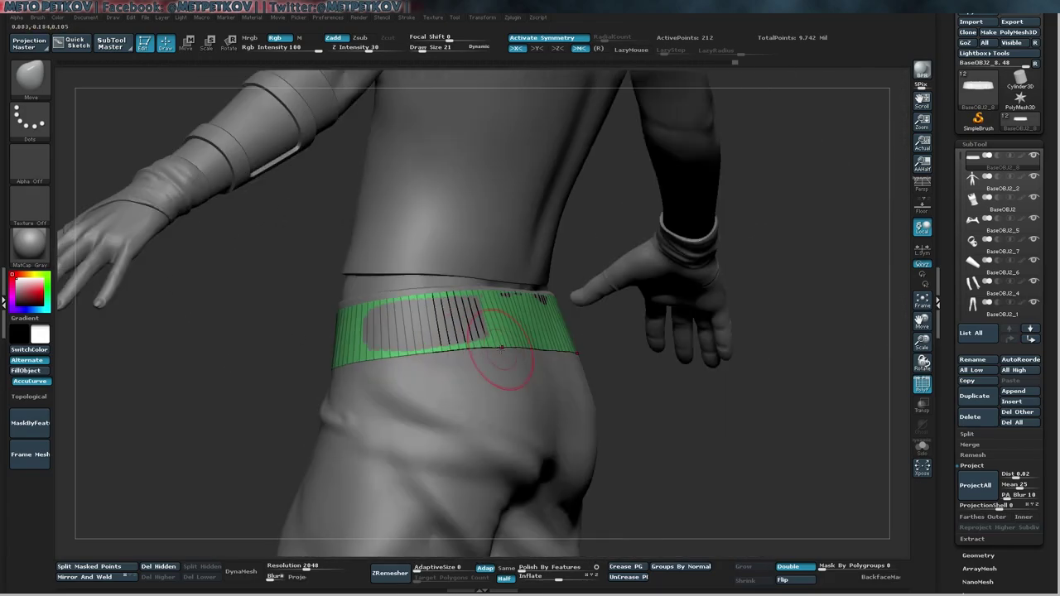
- Insert horizontal edge loops around the belt strip with ZModeler and give it thickness with QMesh on all polygons
{"action": "right_click_drag", "start_coordinate": [177, 402], "coordinate": [361, 287]}
{"action": "key", "text": "b"}
{"action": "key", "text": "z"}
{"action": "key", "text": "m"}
{"action": "key", "text": "space"}
{"action": "left_click", "coordinate": [459, 357]}
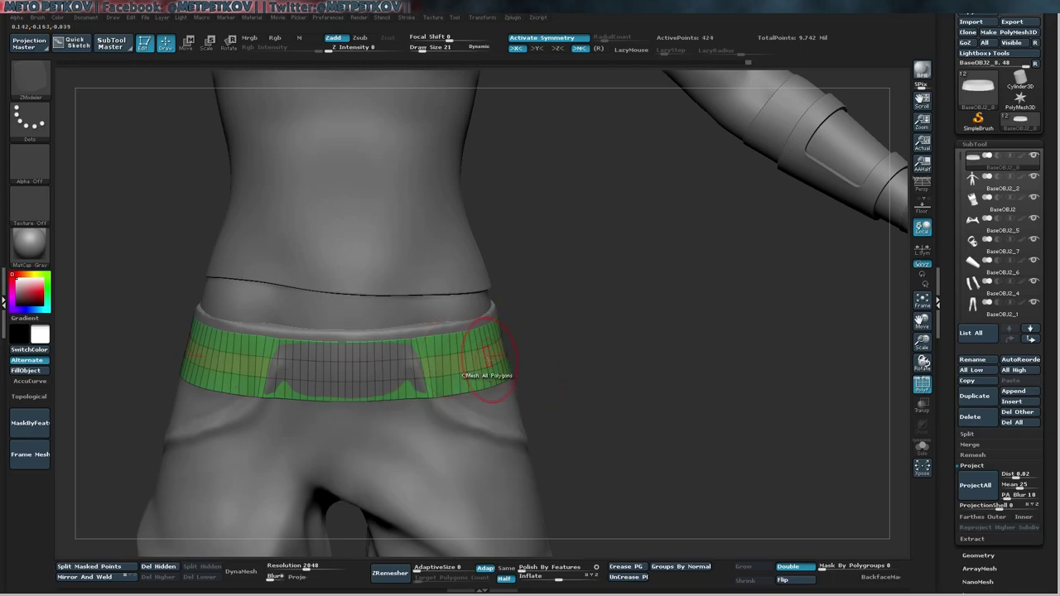
{"action": "left_click", "coordinate": [488, 360]}
{"action": "mouse_move", "coordinate": [643, 416]}
{"action": "left_mouse_down"}
{"action": "mouse_move", "coordinate": [597, 414]}
{"action": "mouse_move", "coordinate": [642, 415]}
{"action": "left_mouse_up"}
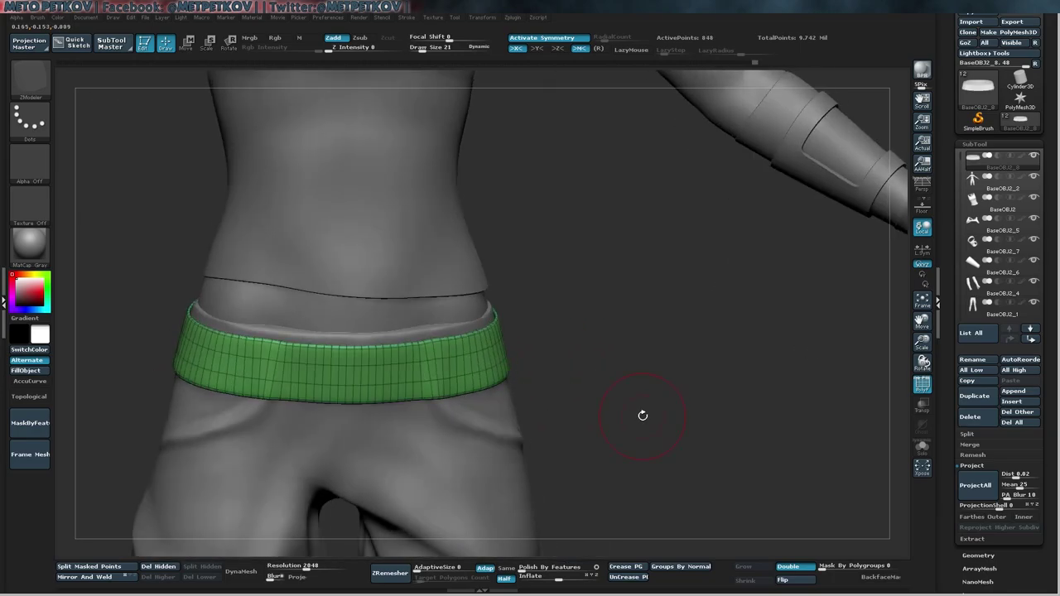
- Smooth the thickened belt with Polish By Features and check its shape on the character without the wireframe
{"action": "key", "text": "f"}
{"action": "key", "text": "shift+f"}
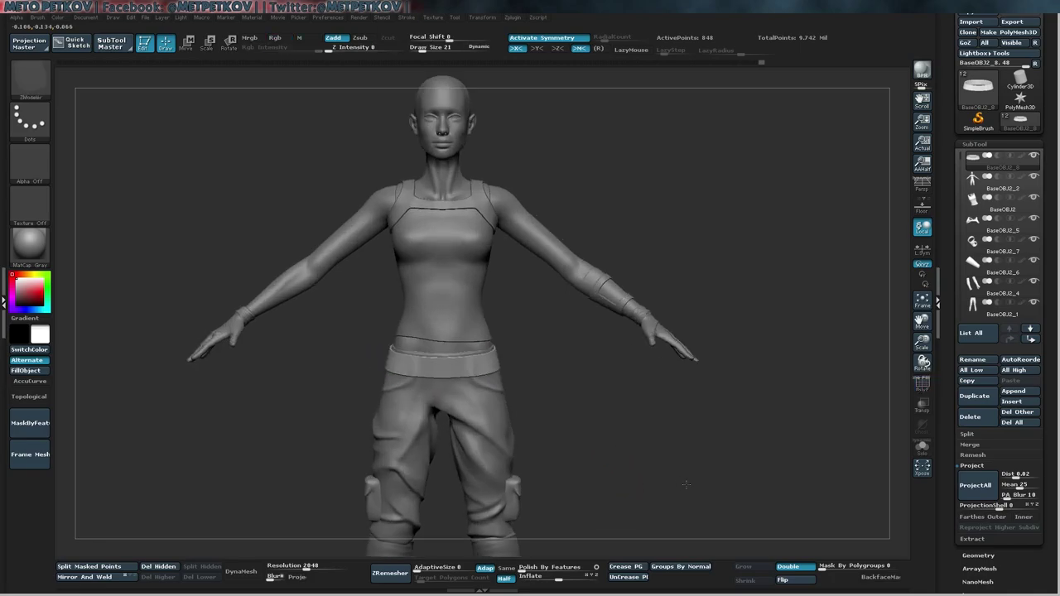
{"action": "left_click_drag", "start_coordinate": [779, 497], "coordinate": [781, 451], "text": "alt"}
{"action": "key", "text": "b"}
{"action": "key", "text": "m"}
{"action": "key", "text": "v"}
{"action": "key", "text": "shift+f"}
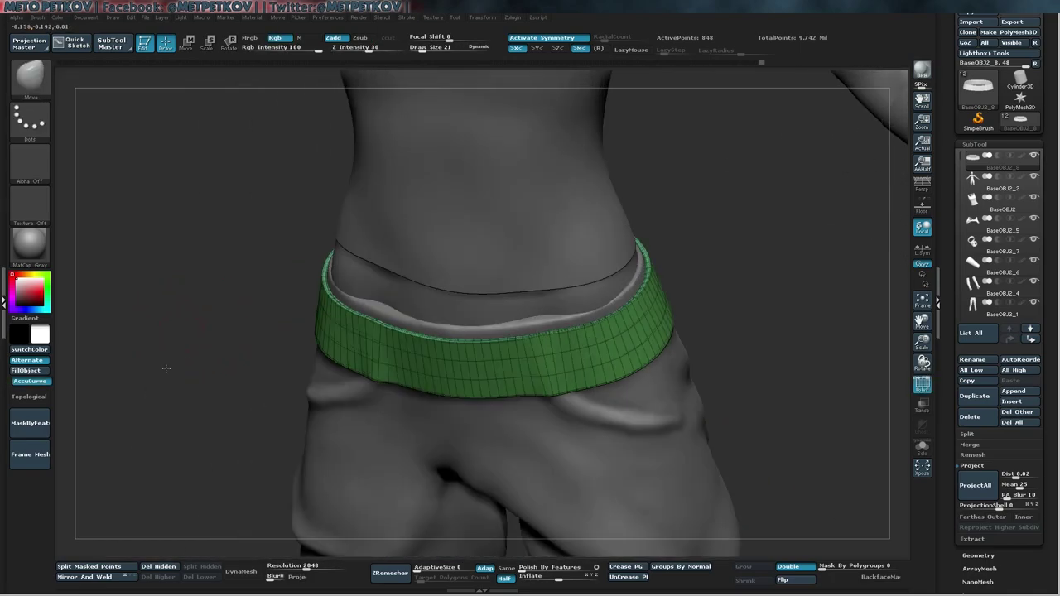
{"action": "mouse_move", "coordinate": [171, 355]}
{"action": "left_mouse_down"}
{"action": "mouse_move", "coordinate": [240, 383]}
{"action": "mouse_move", "coordinate": [126, 301]}
{"action": "left_mouse_up"}
{"action": "left_click_drag", "start_coordinate": [590, 569], "coordinate": [524, 568]}
{"action": "key", "text": "shift+f"}
{"action": "left_click_drag", "start_coordinate": [746, 464], "coordinate": [280, 312], "text": "alt"}
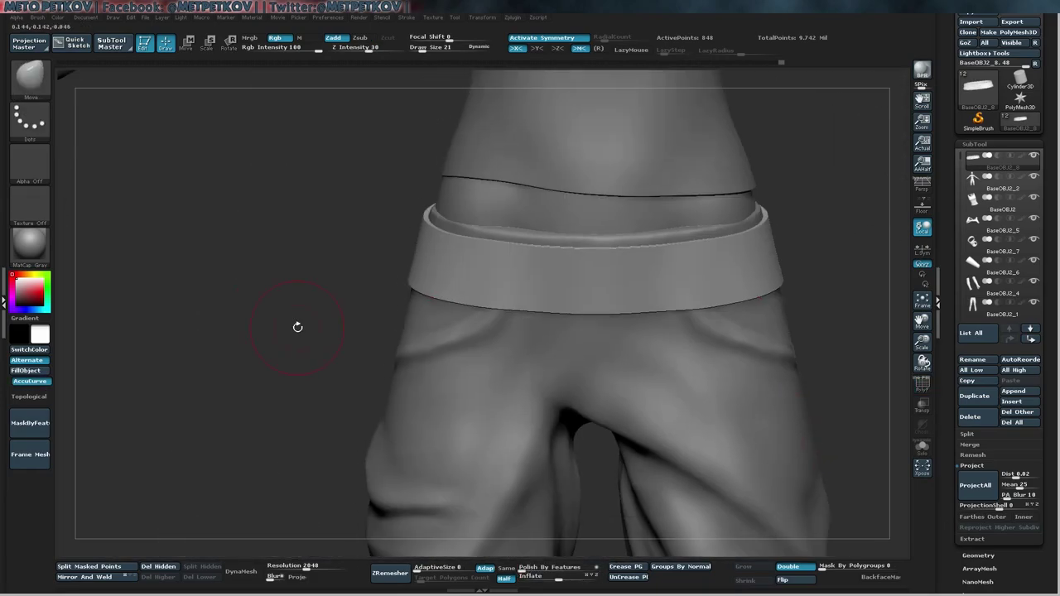
- Sculpt the front pocket outlines on the pants below the belt with the Clay brush and smooth them
{"action": "left_click_drag", "start_coordinate": [423, 353], "coordinate": [530, 348]}
{"action": "key", "text": "b"}
{"action": "key", "text": "c"}
{"action": "key", "text": "l"}
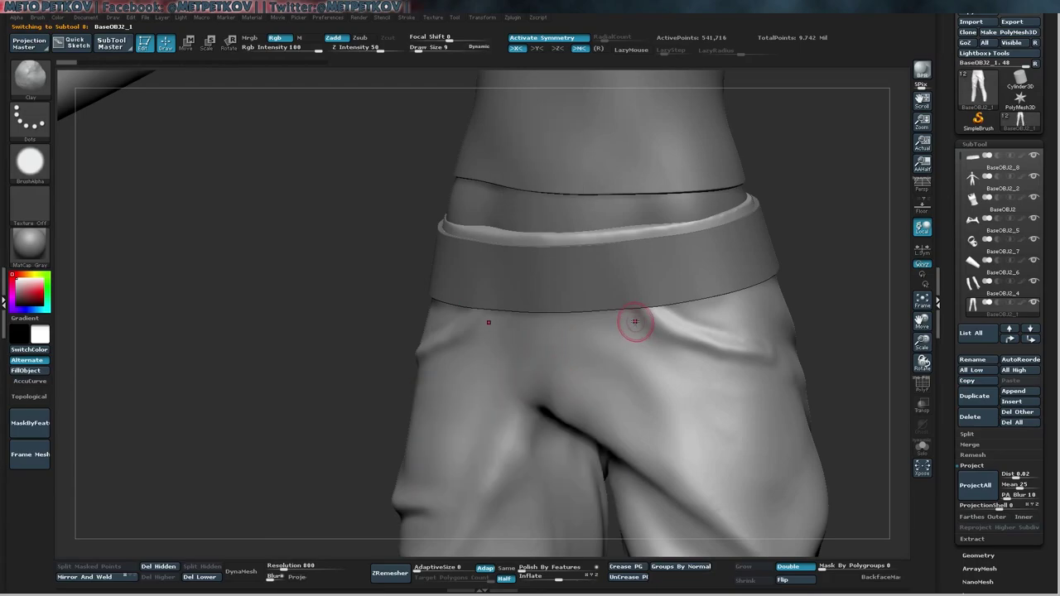
{"action": "mouse_move", "coordinate": [685, 360]}
{"action": "left_mouse_down", "text": "shift"}
{"action": "mouse_move", "coordinate": [661, 337]}
{"action": "mouse_move", "coordinate": [679, 361]}
{"action": "mouse_move", "coordinate": [733, 377]}
{"action": "mouse_move", "coordinate": [655, 339]}
{"action": "left_mouse_up", "text": "shift"}
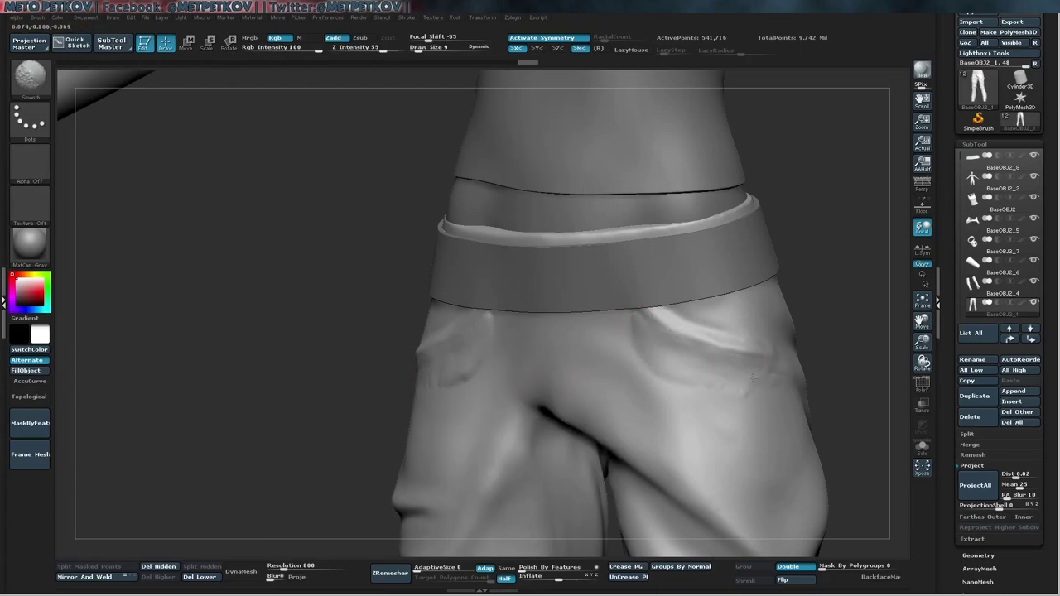
{"action": "left_click_drag", "start_coordinate": [850, 359], "coordinate": [334, 340]}
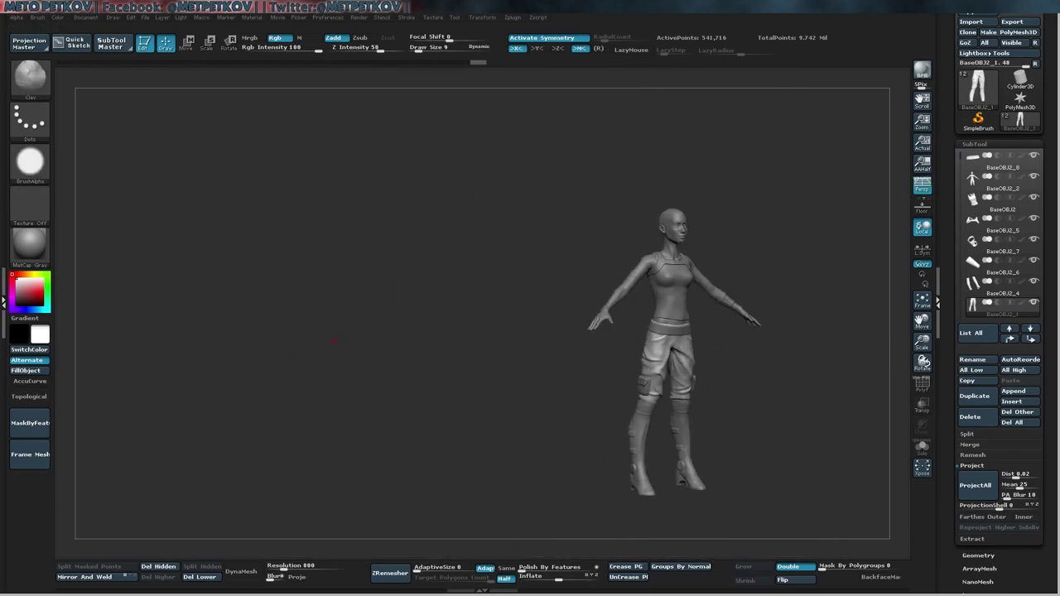
- Carve the edges of the cutouts behind the knees on both boots with the Dam_Standard brush
{"action": "mouse_move", "coordinate": [363, 337]}
{"action": "left_mouse_down"}
{"action": "mouse_move", "coordinate": [305, 257]}
{"action": "mouse_move", "coordinate": [613, 331]}
{"action": "left_mouse_up"}
{"action": "left_click", "coordinate": [620, 337], "text": "alt"}
{"action": "key", "text": "b"}
{"action": "key", "text": "d"}
{"action": "key", "text": "s"}
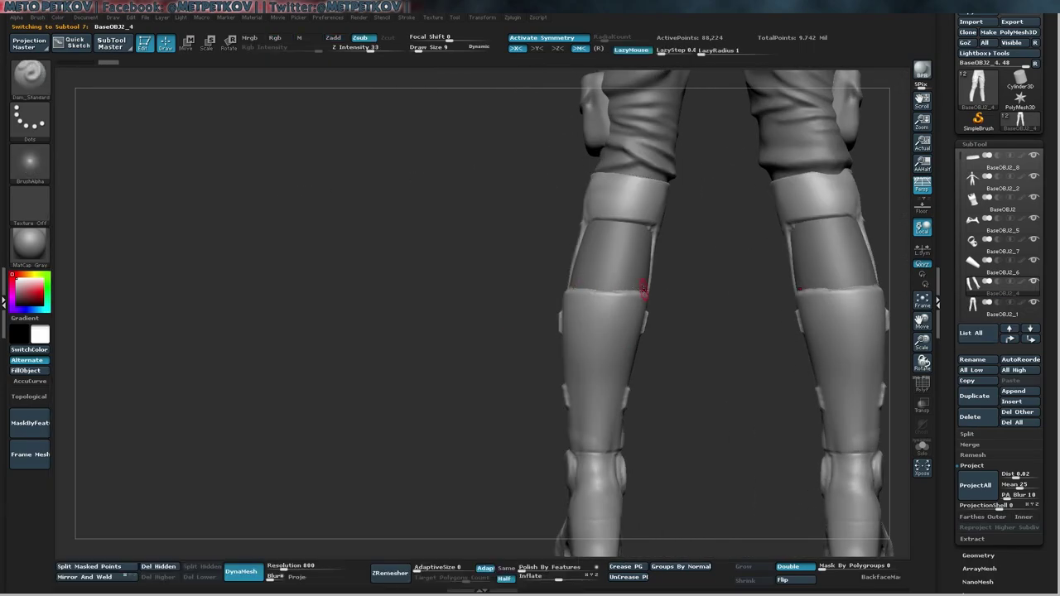
{"action": "left_click_drag", "start_coordinate": [641, 288], "coordinate": [638, 293]}
{"action": "right_click_drag", "start_coordinate": [656, 283], "coordinate": [582, 284]}
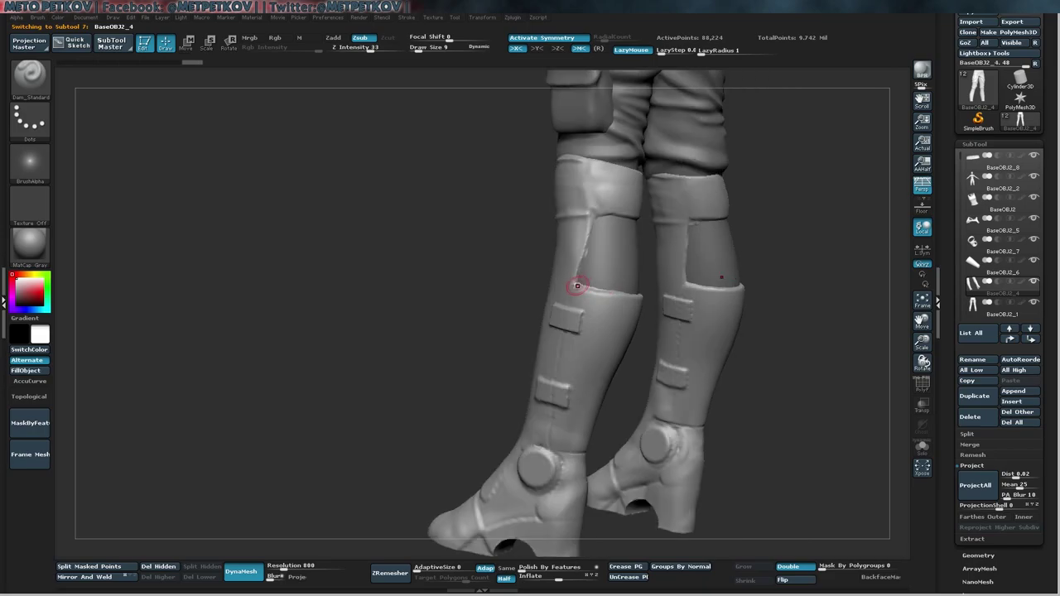
{"action": "mouse_move", "coordinate": [333, 268]}
{"action": "right_mouse_down"}
{"action": "mouse_move", "coordinate": [491, 209]}
{"action": "mouse_move", "coordinate": [495, 250]}
{"action": "mouse_move", "coordinate": [598, 219]}
{"action": "mouse_move", "coordinate": [497, 232]}
{"action": "mouse_move", "coordinate": [407, 216]}
{"action": "mouse_move", "coordinate": [653, 288]}
{"action": "mouse_move", "coordinate": [507, 316]}
{"action": "mouse_move", "coordinate": [561, 328]}
{"action": "right_mouse_up"}
{"action": "key", "text": "b"}
{"action": "key", "text": "Escape"}
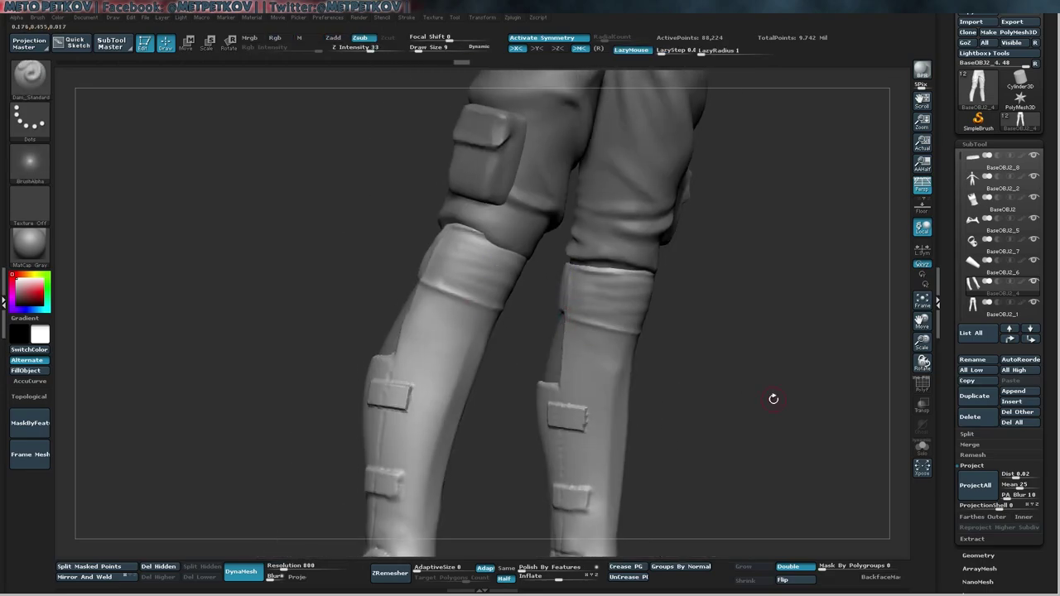
- Duplicate the thigh pockets up to belt height and keep only one copy to use as a belt pouch
{"action": "key", "text": "f"}
{"action": "right_click_drag", "start_coordinate": [308, 364], "coordinate": [737, 430]}
{"action": "left_click", "coordinate": [651, 380], "text": "alt"}
{"action": "key", "text": "w"}
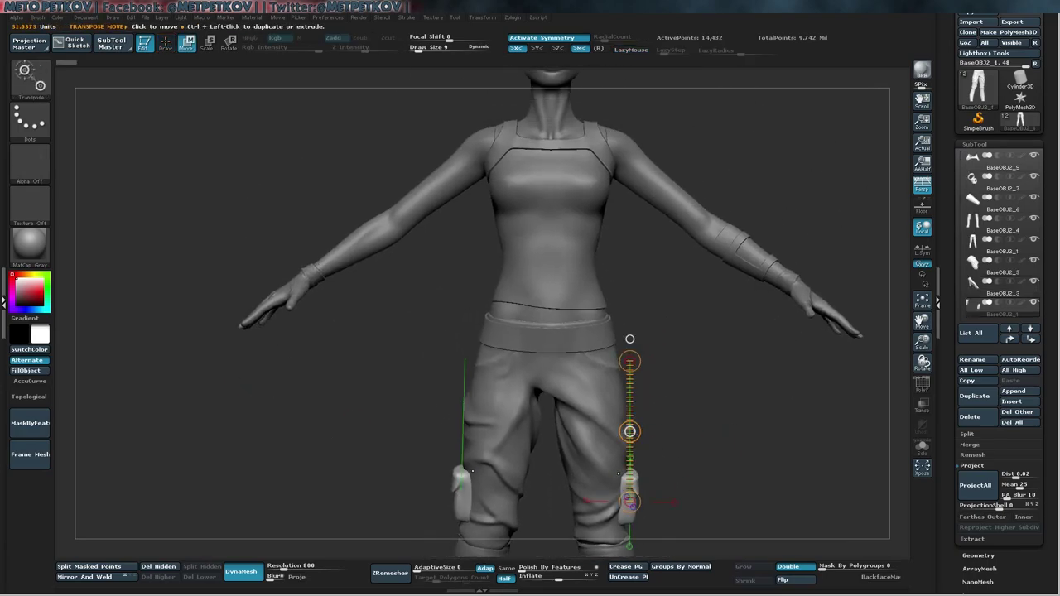
{"action": "left_click_drag", "start_coordinate": [640, 432], "coordinate": [634, 282]}
{"action": "mouse_move", "coordinate": [415, 332]}
{"action": "right_mouse_down"}
{"action": "mouse_move", "coordinate": [663, 331]}
{"action": "mouse_move", "coordinate": [713, 417]}
{"action": "right_mouse_up"}
{"action": "key", "text": "q"}
{"action": "key", "text": "x"}
{"action": "left_click", "coordinate": [626, 335], "text": "ctrl+alt+shift"}
- Rotate and move the copied pouch toward the belt at the rear of the hip
{"action": "right_click_drag", "start_coordinate": [246, 461], "coordinate": [315, 398]}
{"action": "key", "text": "r"}
{"action": "left_click_drag", "start_coordinate": [394, 439], "coordinate": [282, 466]}
{"action": "mouse_move", "coordinate": [282, 465]}
{"action": "right_mouse_down"}
{"action": "mouse_move", "coordinate": [310, 373]}
{"action": "mouse_move", "coordinate": [366, 359]}
{"action": "mouse_move", "coordinate": [328, 405]}
{"action": "mouse_move", "coordinate": [568, 411]}
{"action": "mouse_move", "coordinate": [497, 369]}
{"action": "mouse_move", "coordinate": [460, 383]}
{"action": "mouse_move", "coordinate": [427, 367]}
{"action": "right_mouse_up"}
{"action": "key", "text": "w"}
{"action": "key", "text": "q"}
{"action": "key", "text": "w"}
{"action": "mouse_move", "coordinate": [427, 367]}
{"action": "left_mouse_down"}
{"action": "mouse_move", "coordinate": [418, 431]}
{"action": "mouse_move", "coordinate": [400, 460]}
{"action": "left_mouse_up"}
{"action": "key", "text": "r"}
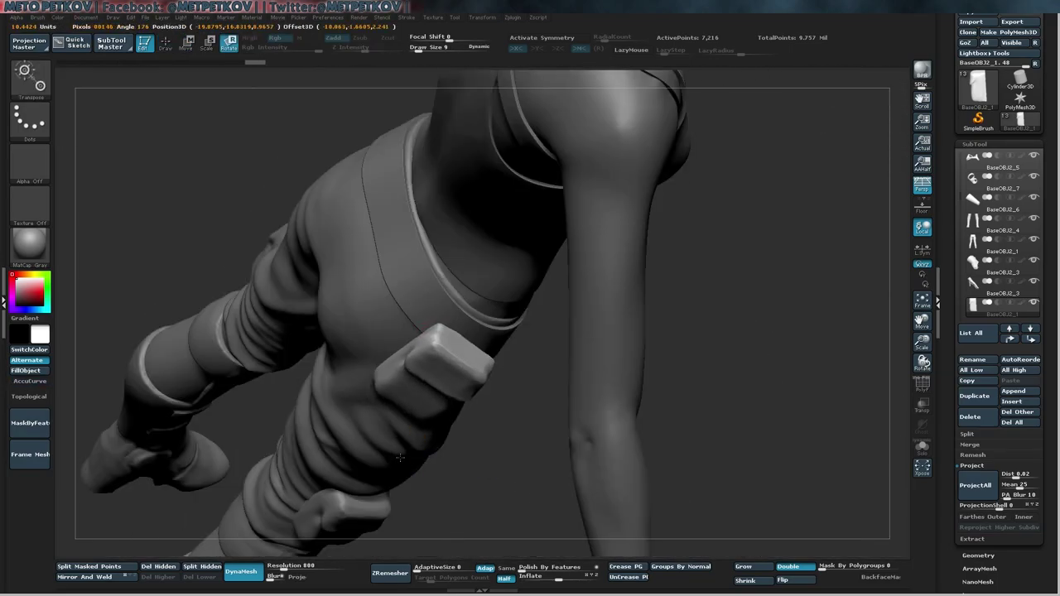
- Refine the pouch's tilt and position so it lies against the belt, then check the whole figure
{"action": "right_click_drag", "start_coordinate": [423, 490], "coordinate": [458, 413]}
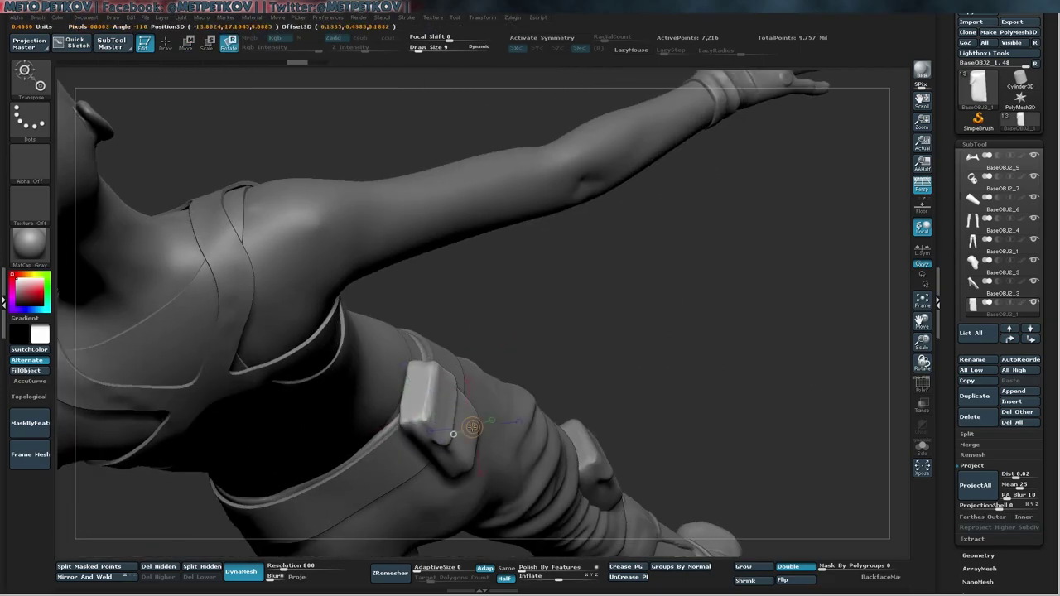
{"action": "right_click_drag", "start_coordinate": [557, 444], "coordinate": [530, 390]}
{"action": "right_click_drag", "start_coordinate": [496, 452], "coordinate": [547, 356]}
{"action": "key", "text": "w"}
{"action": "key", "text": "r"}
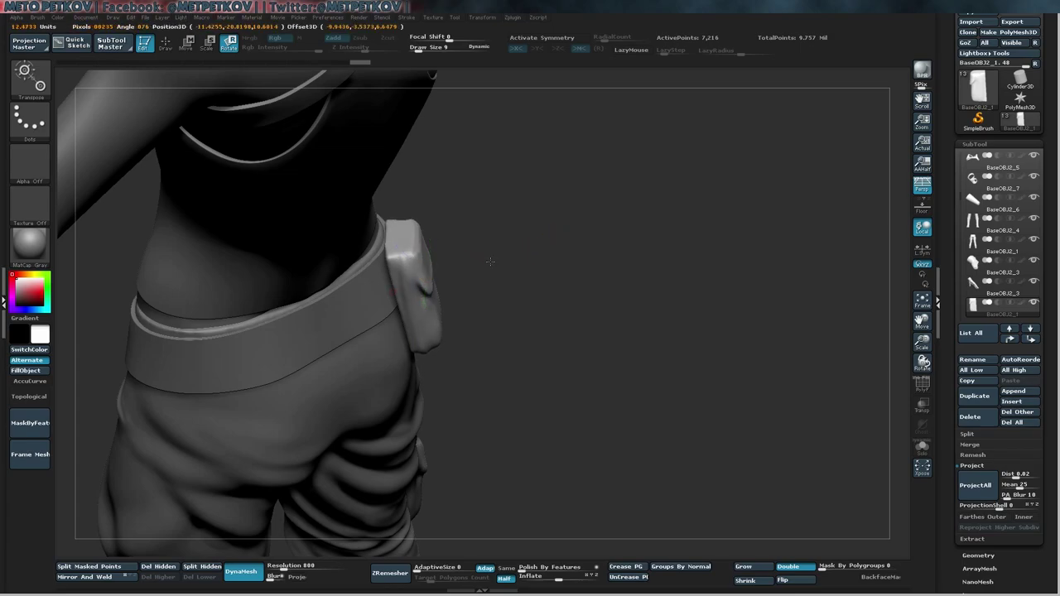
{"action": "mouse_move", "coordinate": [575, 236]}
{"action": "right_mouse_down"}
{"action": "mouse_move", "coordinate": [549, 227]}
{"action": "mouse_move", "coordinate": [414, 260]}
{"action": "mouse_move", "coordinate": [455, 254]}
{"action": "mouse_move", "coordinate": [623, 371]}
{"action": "mouse_move", "coordinate": [695, 371]}
{"action": "right_mouse_up"}
{"action": "key", "text": "q"}
{"action": "key", "text": "f"}
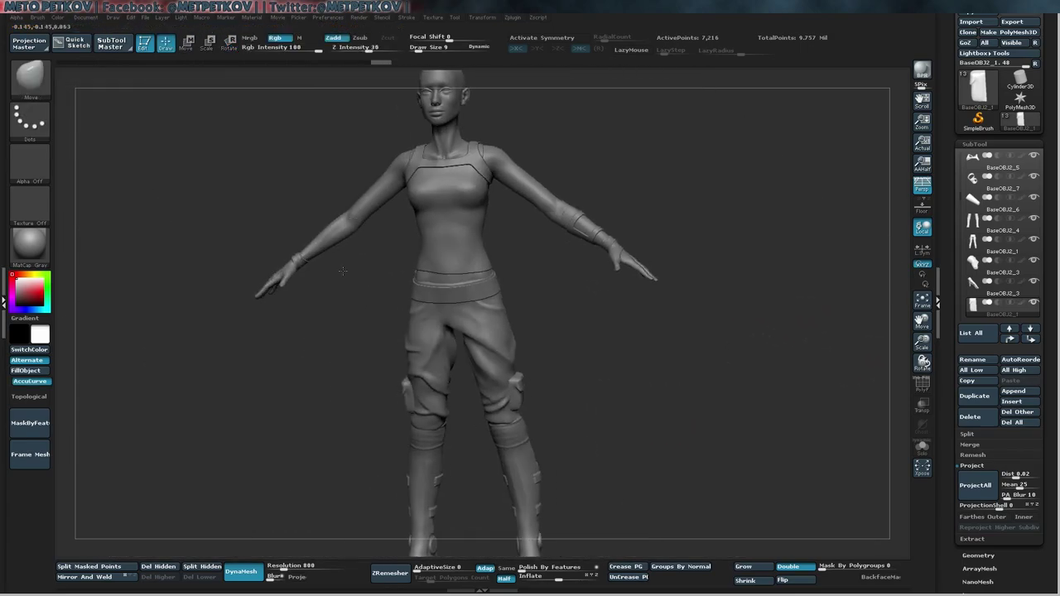
- Insert a cube at the front centre of the belt with the InsertCube brush, with symmetry off
{"action": "key", "text": "b"}
{"action": "key", "text": "c"}
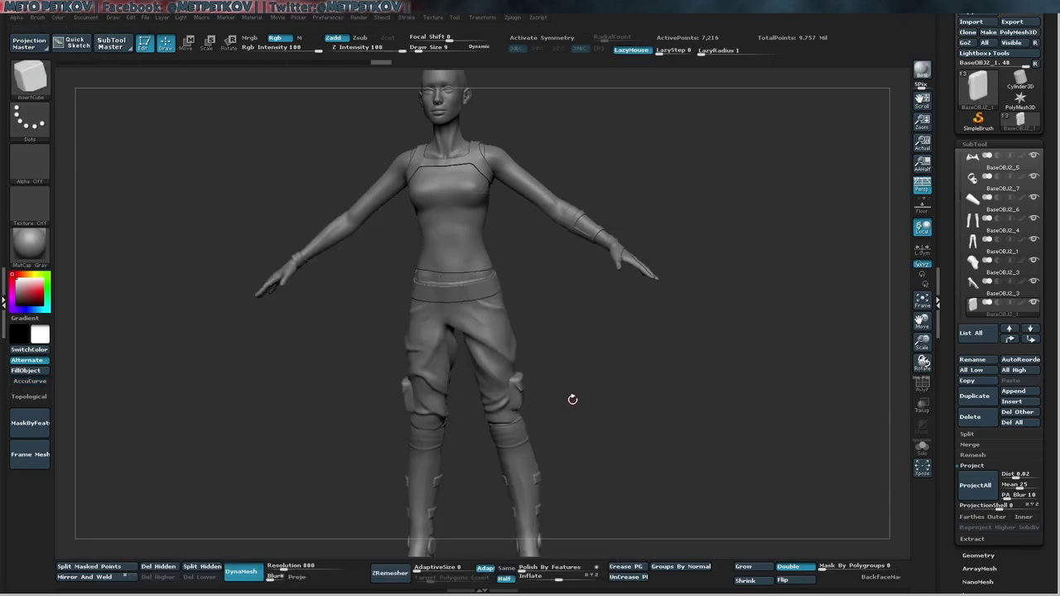
{"action": "right_click_drag", "start_coordinate": [574, 403], "coordinate": [530, 348]}
{"action": "left_click_drag", "start_coordinate": [497, 315], "coordinate": [503, 333]}
{"action": "mouse_move", "coordinate": [476, 352]}
{"action": "right_mouse_down"}
{"action": "mouse_move", "coordinate": [514, 298]}
{"action": "mouse_move", "coordinate": [443, 236]}
{"action": "right_mouse_up"}
{"action": "key", "text": "ctrl+z"}
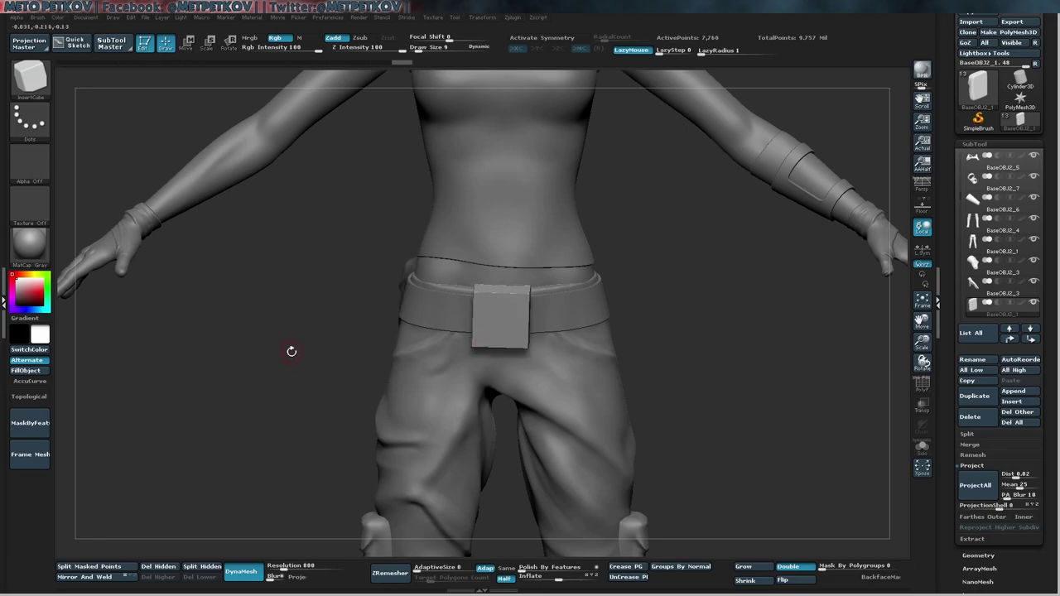
{"action": "left_click_drag", "start_coordinate": [292, 350], "coordinate": [355, 358]}
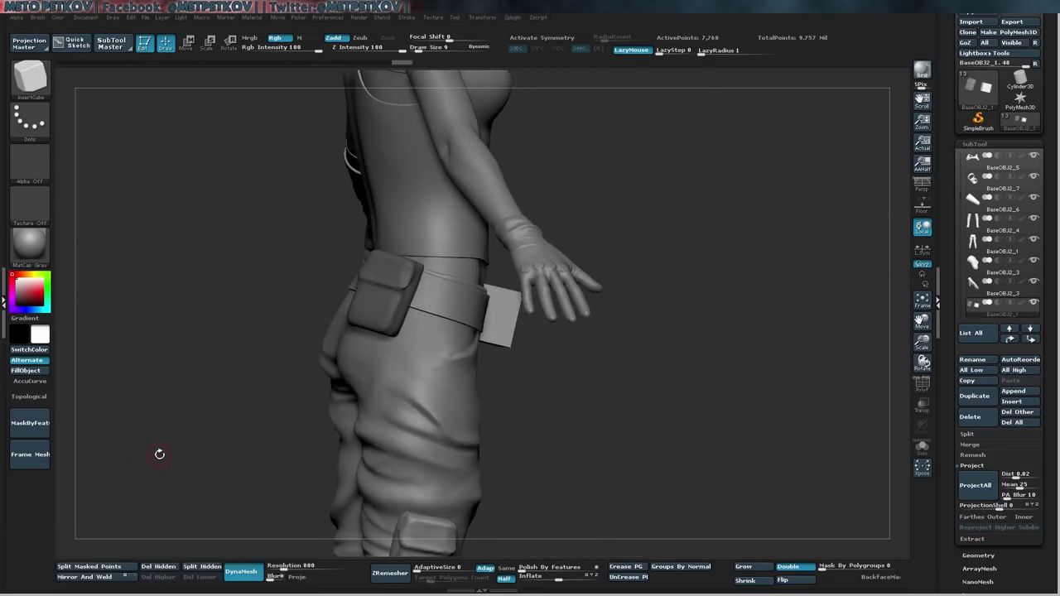
- Split the inserted cube from the pouch into its own subtool and select it
{"action": "key", "text": "ctrl+shift+z"}
{"action": "left_click", "coordinate": [110, 567]}
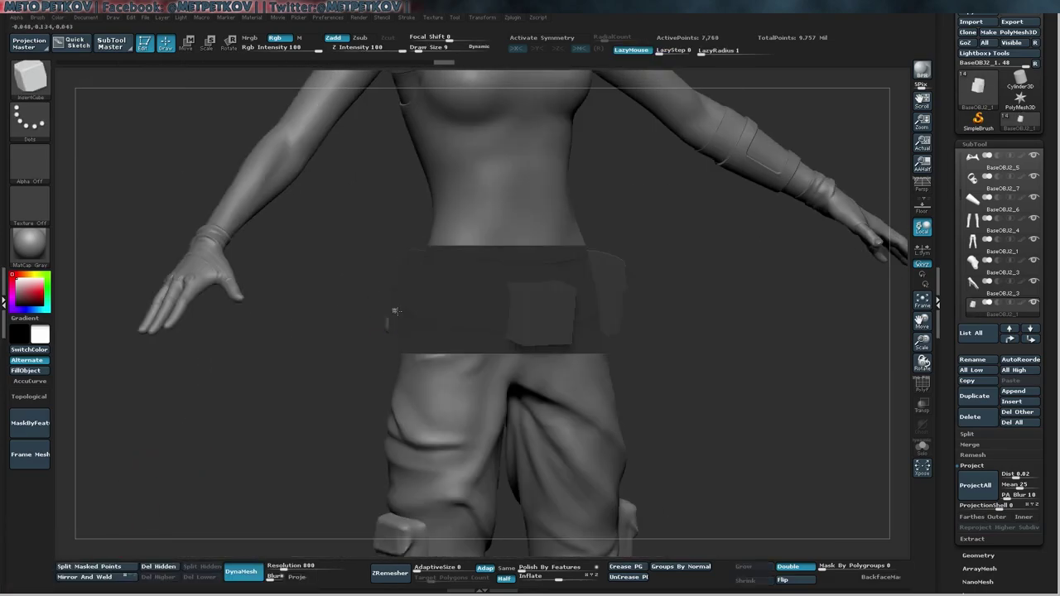
{"action": "left_click_drag", "start_coordinate": [585, 194], "coordinate": [610, 315], "text": "ctrl+shift"}
{"action": "key", "text": "x"}
{"action": "left_click", "coordinate": [611, 315], "text": "alt"}
{"action": "left_click_drag", "start_coordinate": [710, 384], "coordinate": [810, 406]}
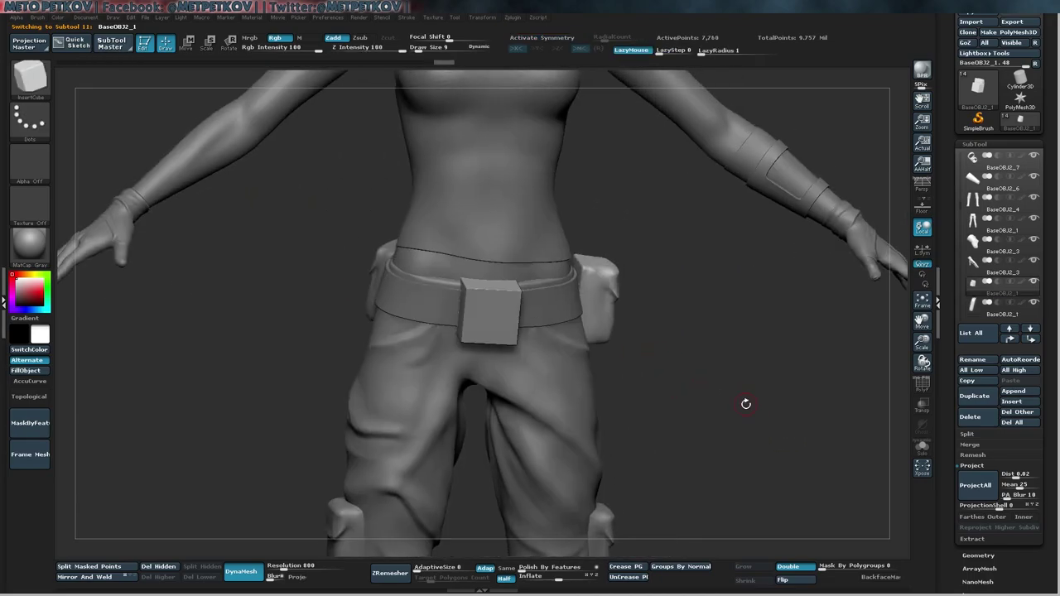
{"action": "left_click_drag", "start_coordinate": [717, 351], "coordinate": [509, 334]}
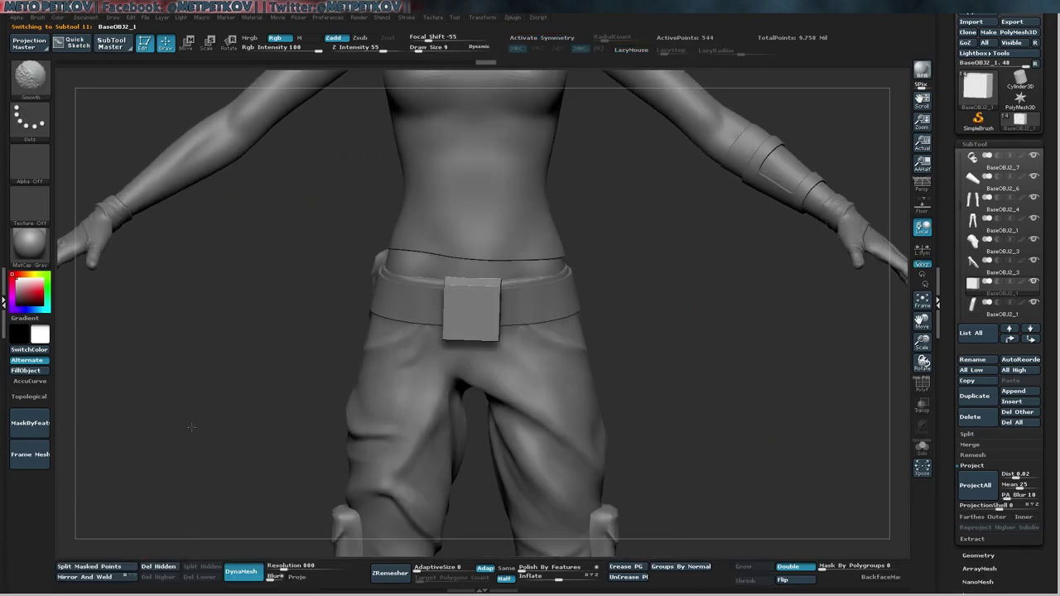
- Flatten the cube into a thin rectangular plate and position it at the belt's front centre as a buckle
{"action": "key", "text": "f"}
{"action": "key", "text": "w"}
{"action": "mouse_move", "coordinate": [418, 298]}
{"action": "left_mouse_down"}
{"action": "mouse_move", "coordinate": [485, 323]}
{"action": "mouse_move", "coordinate": [384, 294]}
{"action": "left_mouse_up"}
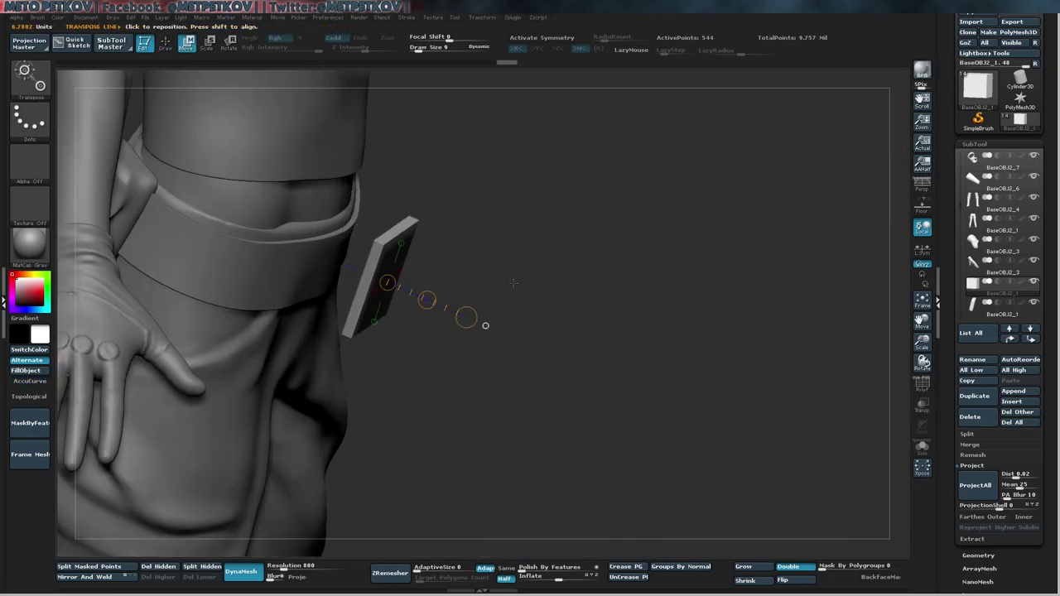
{"action": "left_click_drag", "start_coordinate": [518, 286], "coordinate": [358, 228]}
{"action": "left_click_drag", "start_coordinate": [663, 331], "coordinate": [530, 332]}
{"action": "left_click_drag", "start_coordinate": [663, 414], "coordinate": [663, 248]}
{"action": "key", "text": "f"}
{"action": "left_click_drag", "start_coordinate": [482, 348], "coordinate": [521, 246], "text": "alt"}
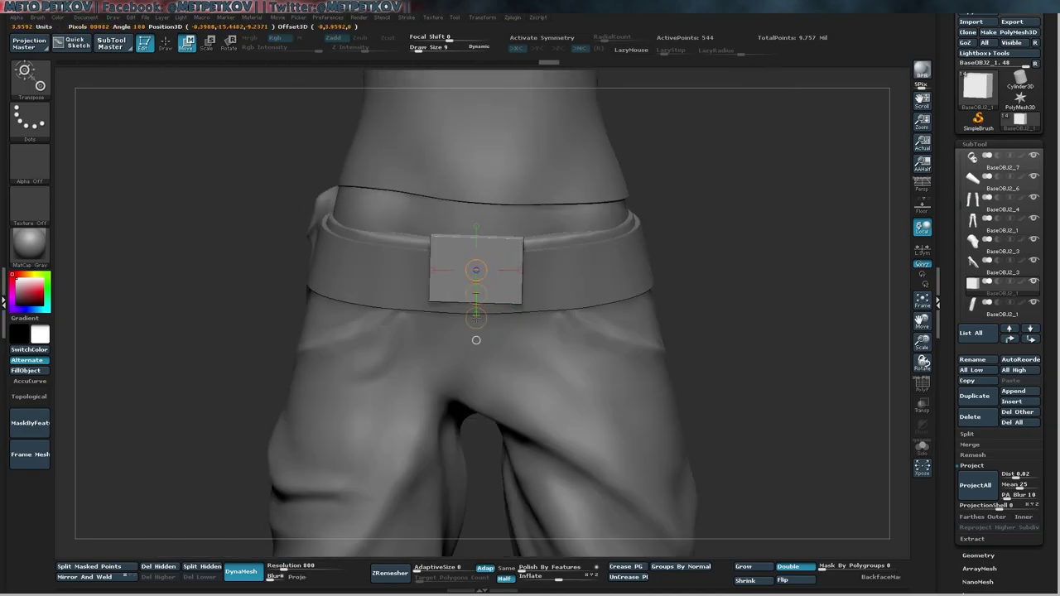
- Try to remesh the buckle plate with DynaMesh at resolution 800 after deleting its hidden geometry
{"action": "left_click_drag", "start_coordinate": [534, 365], "coordinate": [199, 328]}
{"action": "left_click_drag", "start_coordinate": [387, 292], "coordinate": [465, 234]}
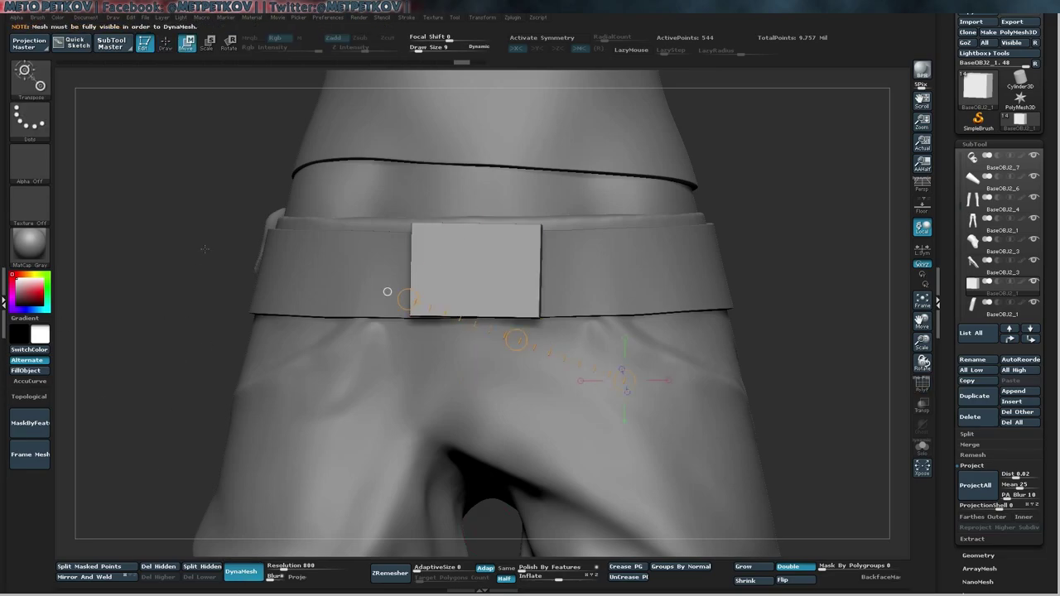
{"action": "left_click", "coordinate": [123, 251], "text": "ctrl+shift"}
{"action": "left_click_drag", "start_coordinate": [788, 130], "coordinate": [907, 203], "text": "ctrl+shift"}
{"action": "left_click", "coordinate": [158, 567]}
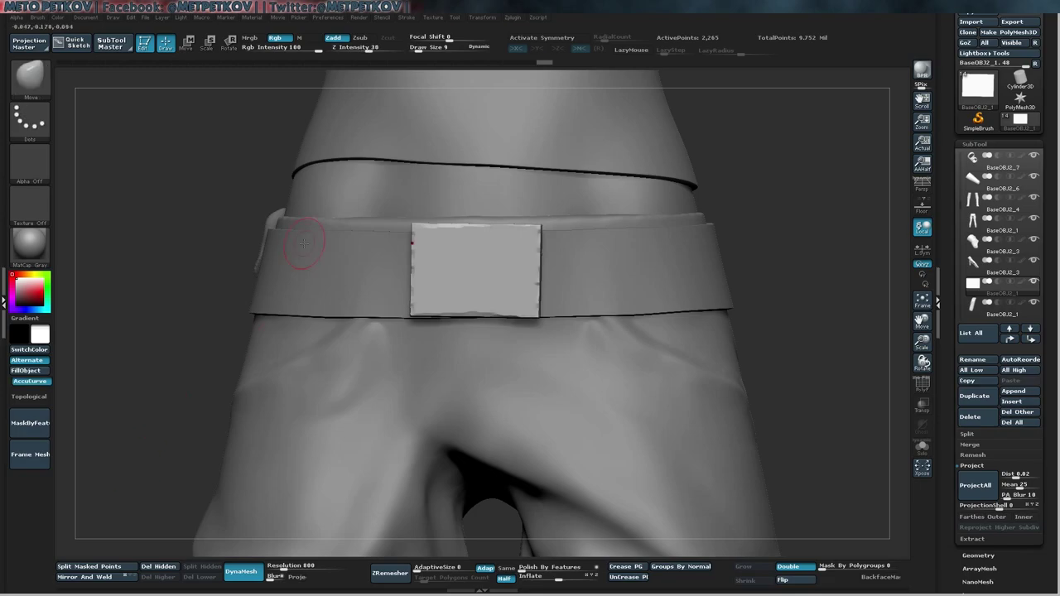
- Try to pull the buckle plate's lower part down into a narrower flap and remesh it at resolution 1592
{"action": "left_click_drag", "start_coordinate": [167, 289], "coordinate": [403, 350]}
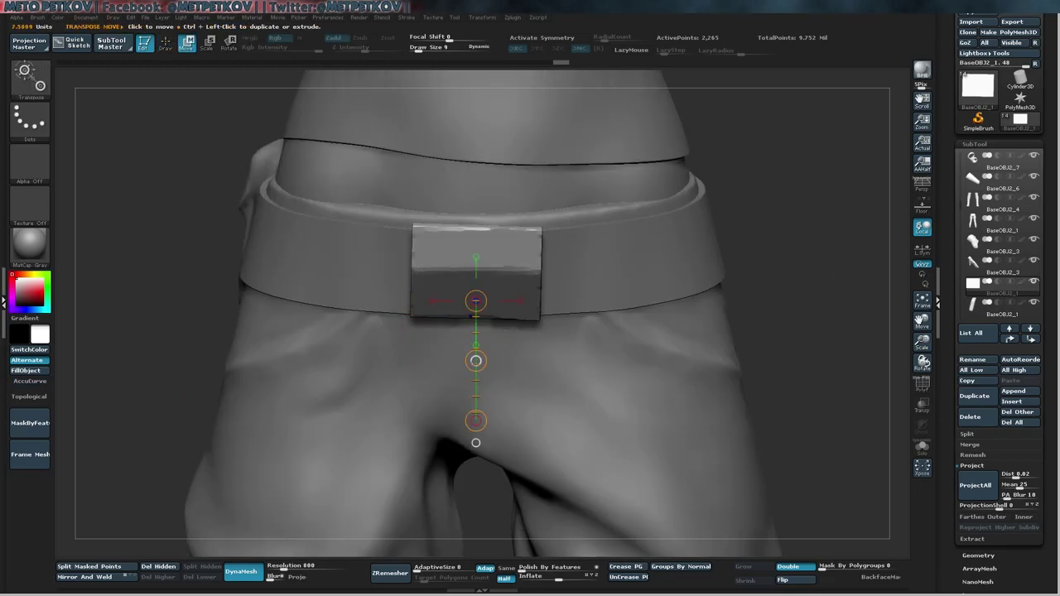
{"action": "left_click_drag", "start_coordinate": [476, 443], "coordinate": [476, 482]}
{"action": "left_click_drag", "start_coordinate": [495, 341], "coordinate": [609, 341]}
{"action": "left_click_drag", "start_coordinate": [689, 342], "coordinate": [610, 332]}
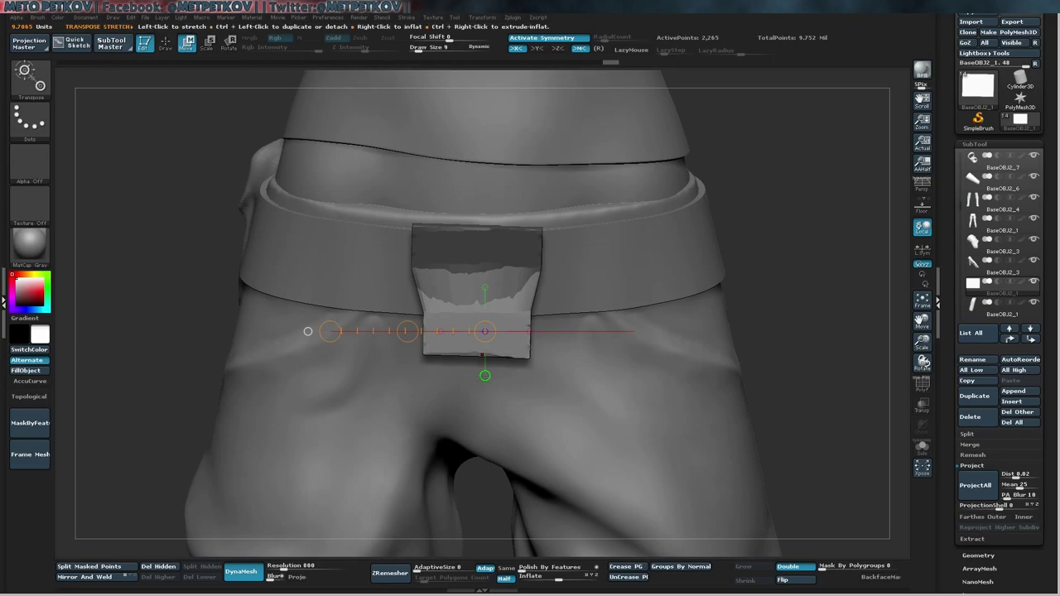
{"action": "left_click_drag", "start_coordinate": [473, 331], "coordinate": [473, 504]}
{"action": "mouse_move", "coordinate": [249, 252]}
{"action": "left_mouse_down"}
{"action": "mouse_move", "coordinate": [143, 252]}
{"action": "mouse_move", "coordinate": [342, 280]}
{"action": "left_mouse_up"}
{"action": "key", "text": "q"}
{"action": "mouse_move", "coordinate": [141, 198]}
{"action": "left_mouse_down"}
{"action": "mouse_move", "coordinate": [166, 195]}
{"action": "mouse_move", "coordinate": [128, 189]}
{"action": "left_mouse_up"}
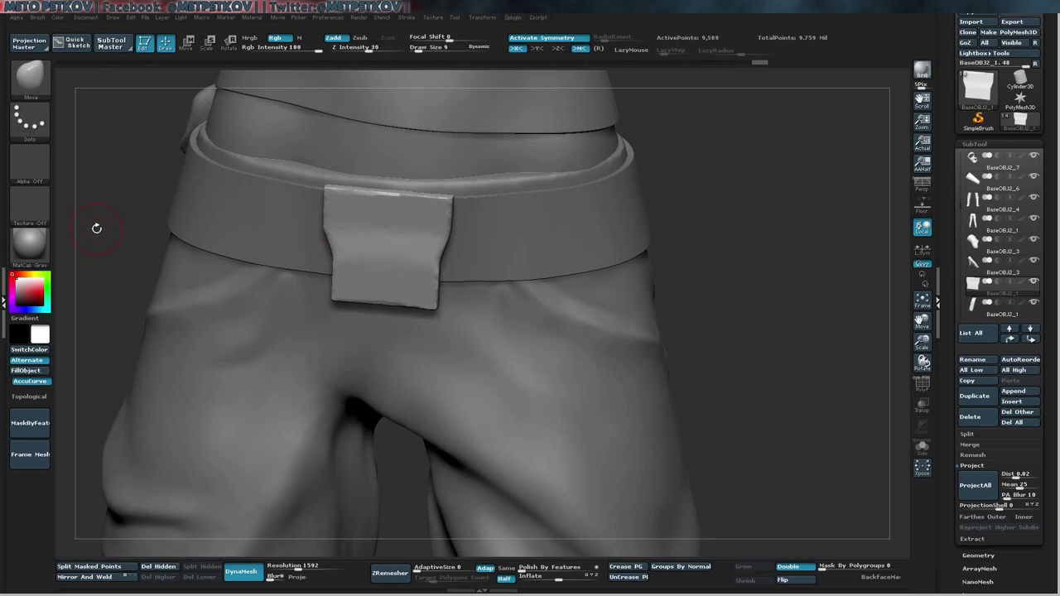
- Try to flatten the extended buckle's edges with the hPolish brush
{"action": "key", "text": "b"}
{"action": "key", "text": "h"}
{"action": "key", "text": "p"}
{"action": "left_click_drag", "start_coordinate": [116, 253], "coordinate": [265, 257]}
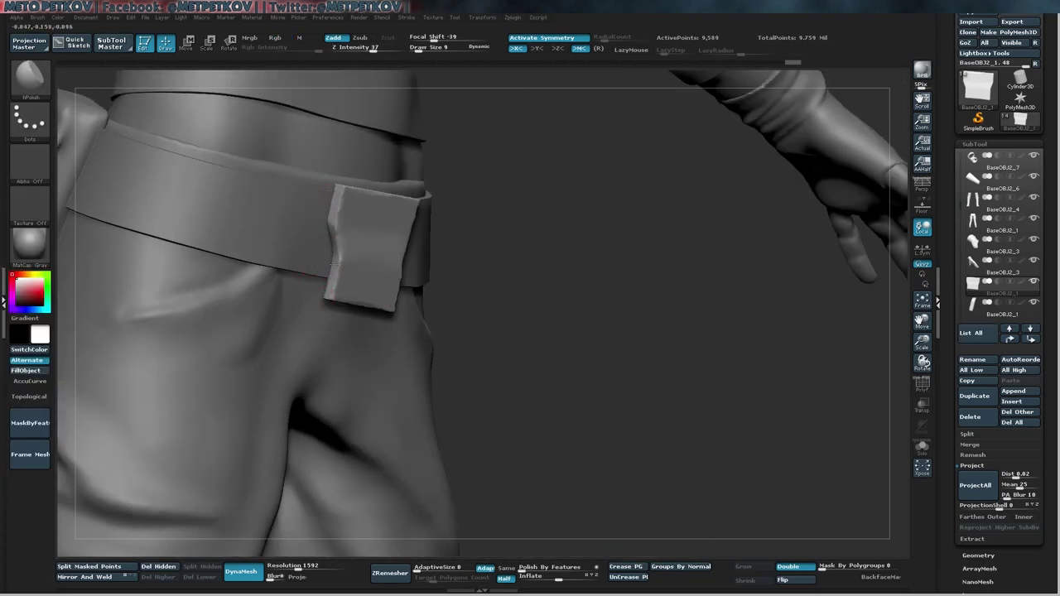
{"action": "left_click_drag", "start_coordinate": [563, 273], "coordinate": [524, 269], "text": "shift"}
{"action": "left_click_drag", "start_coordinate": [108, 245], "coordinate": [126, 260], "text": "ctrl"}
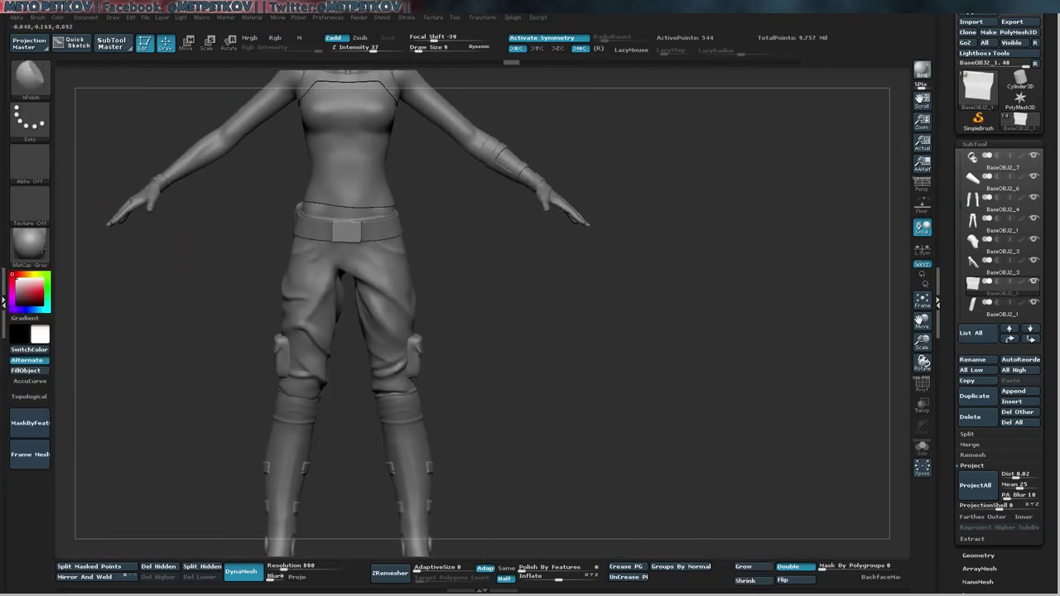
- Select the shirt subtool BaseOBJ2 and load the Fold_02 brush for sculpting wrinkles
{"action": "left_click", "coordinate": [370, 259], "text": "alt"}
{"action": "mouse_move", "coordinate": [370, 259]}
{"action": "left_mouse_down", "text": "alt"}
{"action": "mouse_move", "coordinate": [340, 309]}
{"action": "mouse_move", "coordinate": [510, 265]}
{"action": "mouse_move", "coordinate": [539, 321]}
{"action": "mouse_move", "coordinate": [485, 314]}
{"action": "left_mouse_up", "text": "alt"}
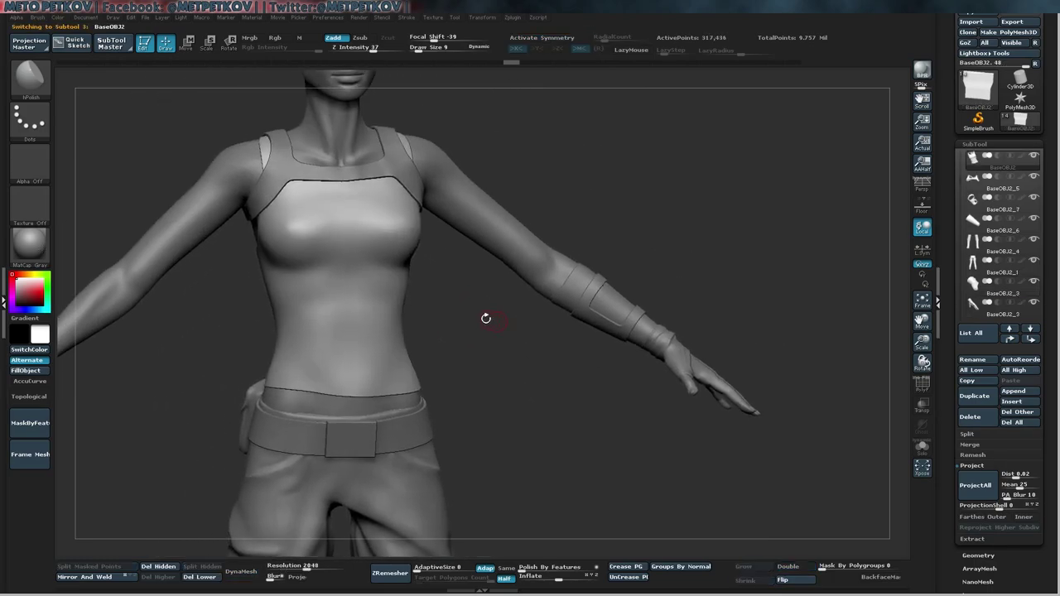
{"action": "key", "text": "b"}
{"action": "left_click", "coordinate": [310, 271]}
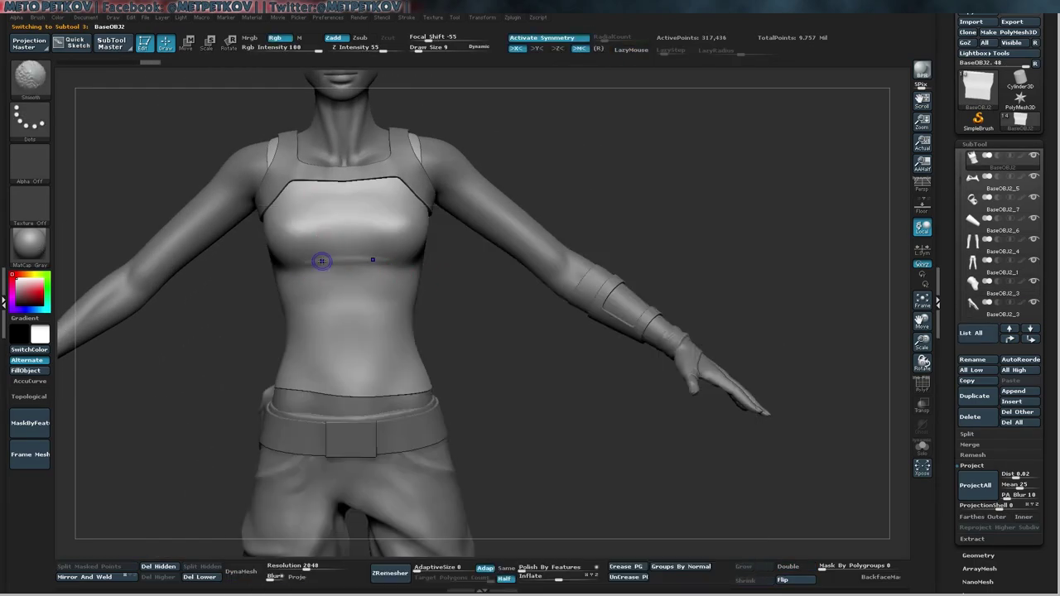
{"action": "left_click_drag", "start_coordinate": [342, 259], "coordinate": [390, 280], "text": "alt"}
{"action": "key", "text": "b"}
{"action": "left_click", "coordinate": [342, 250]}
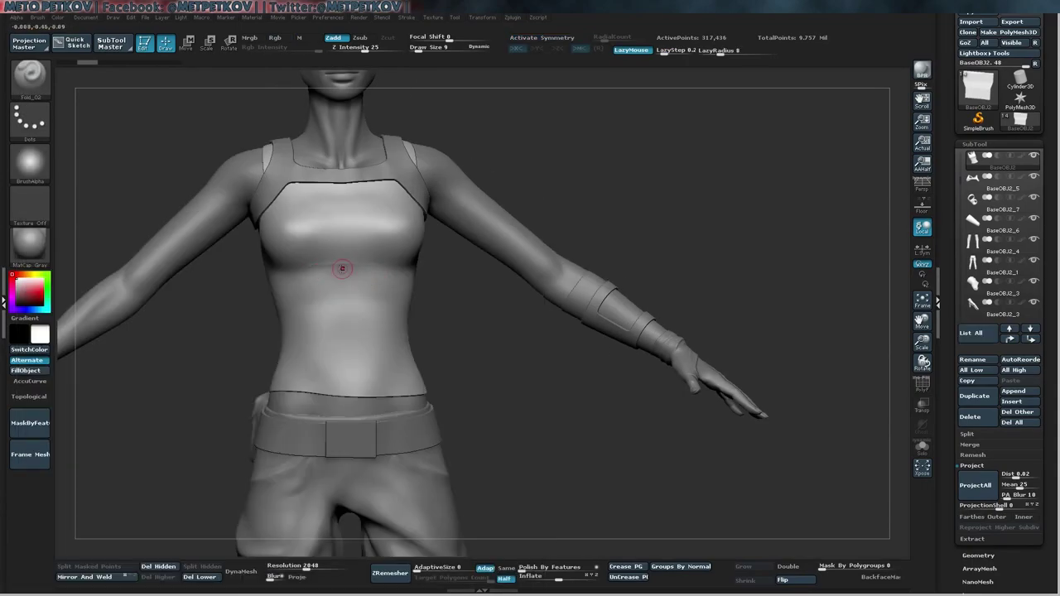
- Select the boots subtool BaseOBJ2_4 and set the masking brush to MaskPen
{"action": "left_click_drag", "start_coordinate": [485, 319], "coordinate": [496, 190]}
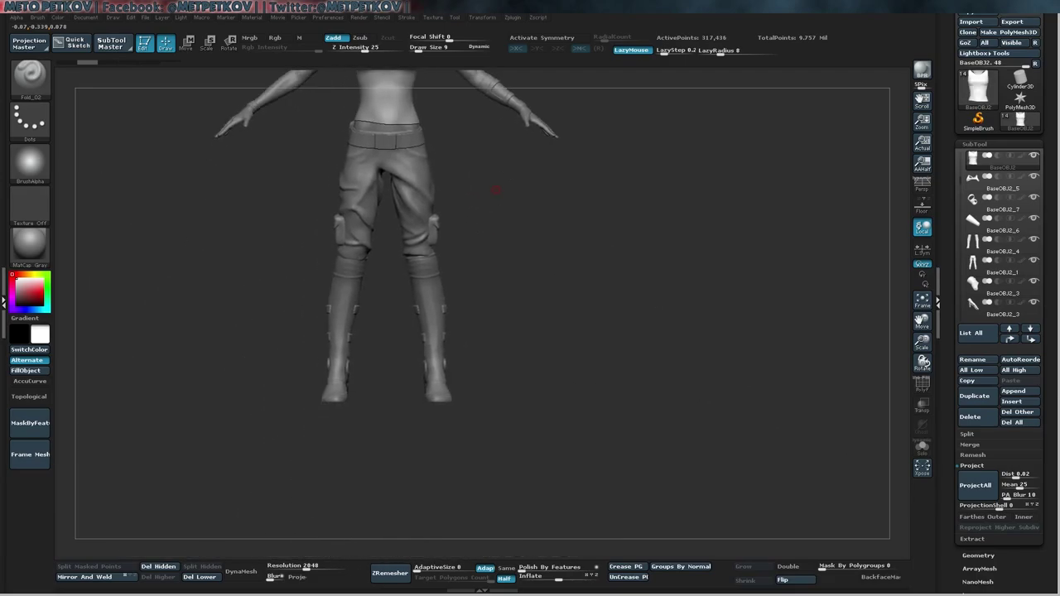
{"action": "mouse_move", "coordinate": [779, 144]}
{"action": "left_mouse_down"}
{"action": "mouse_move", "coordinate": [459, 395]}
{"action": "mouse_move", "coordinate": [503, 320]}
{"action": "mouse_move", "coordinate": [516, 329]}
{"action": "left_mouse_up"}
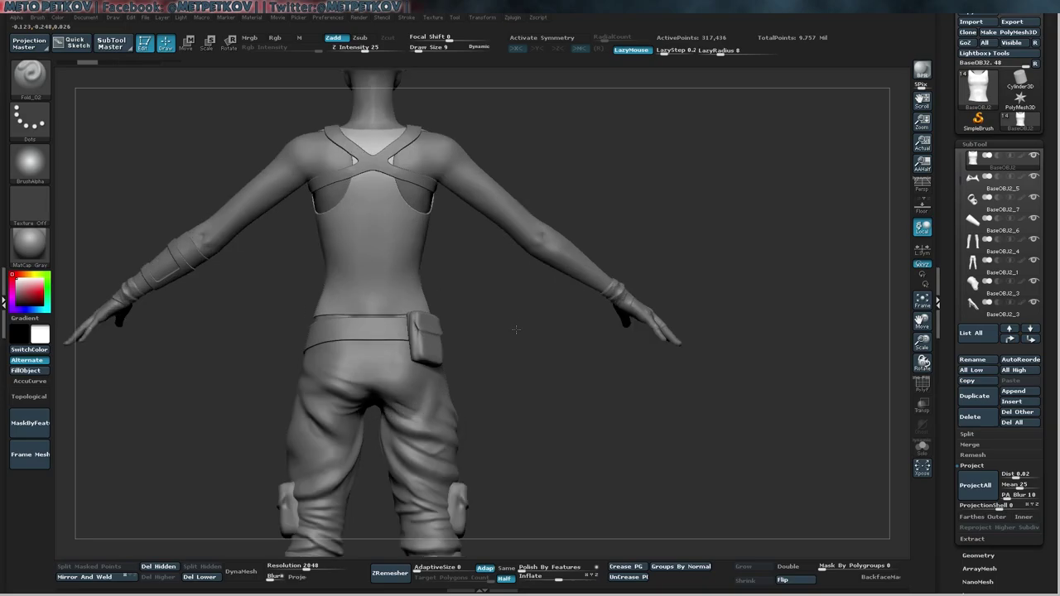
{"action": "mouse_move", "coordinate": [515, 330]}
{"action": "left_mouse_down"}
{"action": "mouse_move", "coordinate": [154, 194]}
{"action": "mouse_move", "coordinate": [224, 284]}
{"action": "mouse_move", "coordinate": [207, 286]}
{"action": "mouse_move", "coordinate": [276, 337]}
{"action": "mouse_move", "coordinate": [389, 356]}
{"action": "mouse_move", "coordinate": [433, 310]}
{"action": "mouse_move", "coordinate": [476, 386]}
{"action": "left_mouse_up"}
{"action": "left_click", "coordinate": [434, 309], "text": "alt"}
{"action": "key", "text": "ctrl"}
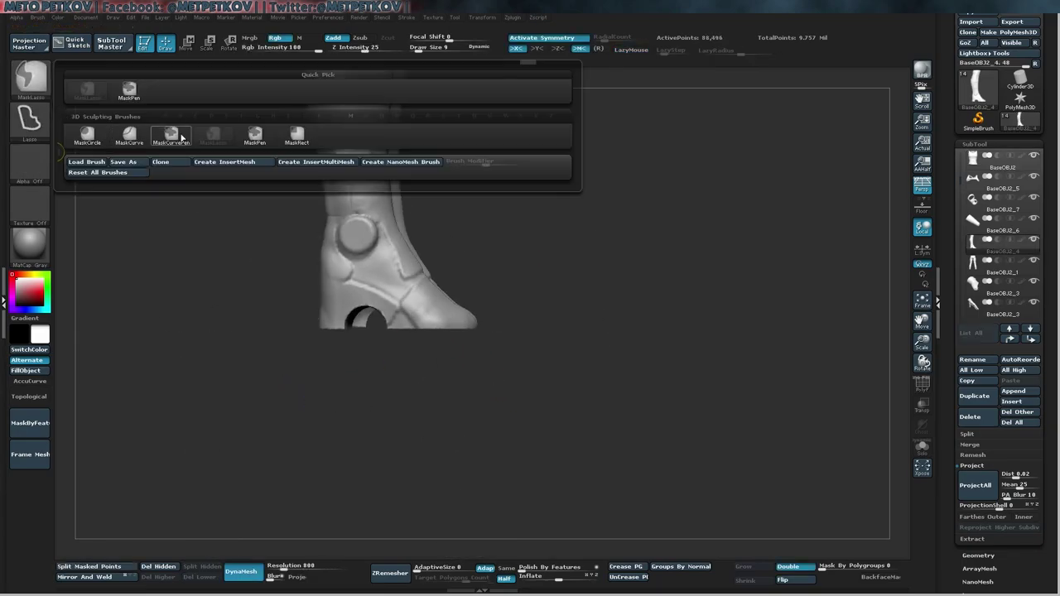
- Mask the boots except for the heel bases and reshape the unmasked heels with the Transpose line
{"action": "mouse_move", "coordinate": [350, 381]}
{"action": "left_mouse_down"}
{"action": "mouse_move", "coordinate": [509, 372]}
{"action": "mouse_move", "coordinate": [442, 279]}
{"action": "left_mouse_up"}
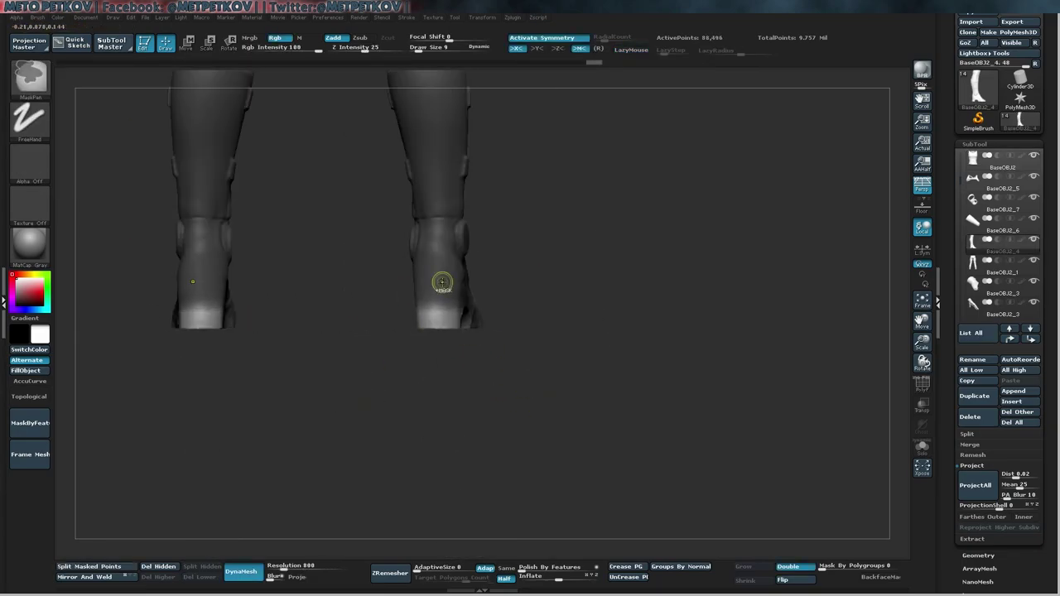
{"action": "left_click_drag", "start_coordinate": [389, 324], "coordinate": [356, 310]}
{"action": "key", "text": "w"}
{"action": "mouse_move", "coordinate": [433, 307]}
{"action": "left_mouse_down"}
{"action": "mouse_move", "coordinate": [434, 431]}
{"action": "mouse_move", "coordinate": [559, 308]}
{"action": "left_mouse_up"}
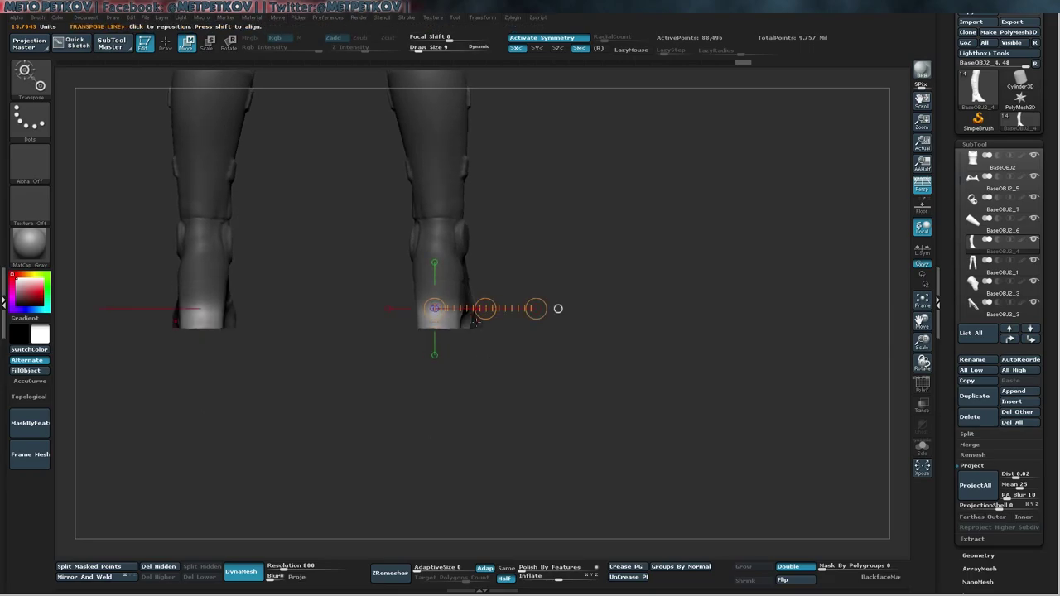
{"action": "left_click_drag", "start_coordinate": [449, 310], "coordinate": [547, 310]}
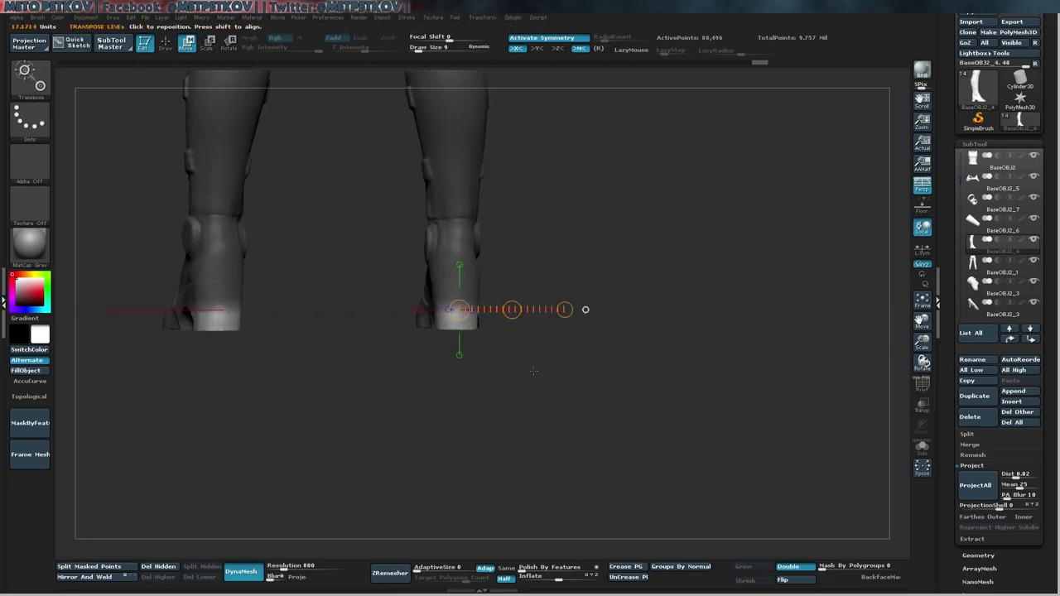
{"action": "mouse_move", "coordinate": [517, 362]}
{"action": "left_mouse_down"}
{"action": "mouse_move", "coordinate": [558, 383]}
{"action": "mouse_move", "coordinate": [426, 280]}
{"action": "mouse_move", "coordinate": [450, 281]}
{"action": "left_mouse_up"}
- Smooth and polish the remeshed boots around the heel and the arch opening
{"action": "key", "text": "q"}
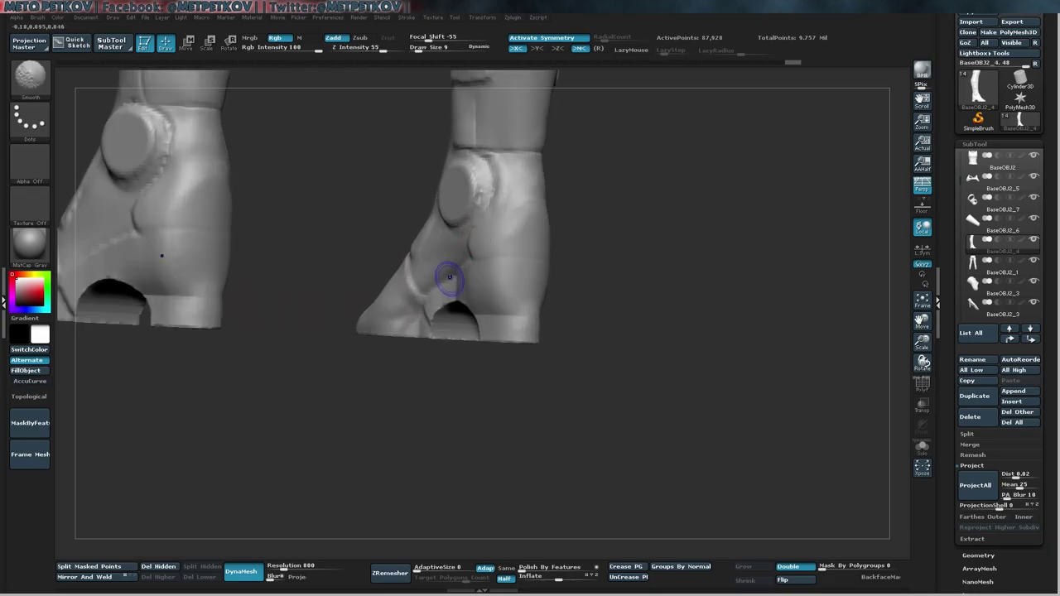
{"action": "left_click_drag", "start_coordinate": [490, 309], "coordinate": [506, 314]}
{"action": "mouse_move", "coordinate": [392, 308]}
{"action": "left_mouse_down", "text": "shift"}
{"action": "mouse_move", "coordinate": [593, 384]}
{"action": "mouse_move", "coordinate": [606, 417]}
{"action": "mouse_move", "coordinate": [556, 398]}
{"action": "left_mouse_up", "text": "shift"}
{"action": "mouse_move", "coordinate": [554, 342]}
{"action": "left_mouse_down"}
{"action": "mouse_move", "coordinate": [582, 406]}
{"action": "mouse_move", "coordinate": [450, 428]}
{"action": "left_mouse_up"}
{"action": "key", "text": "f"}
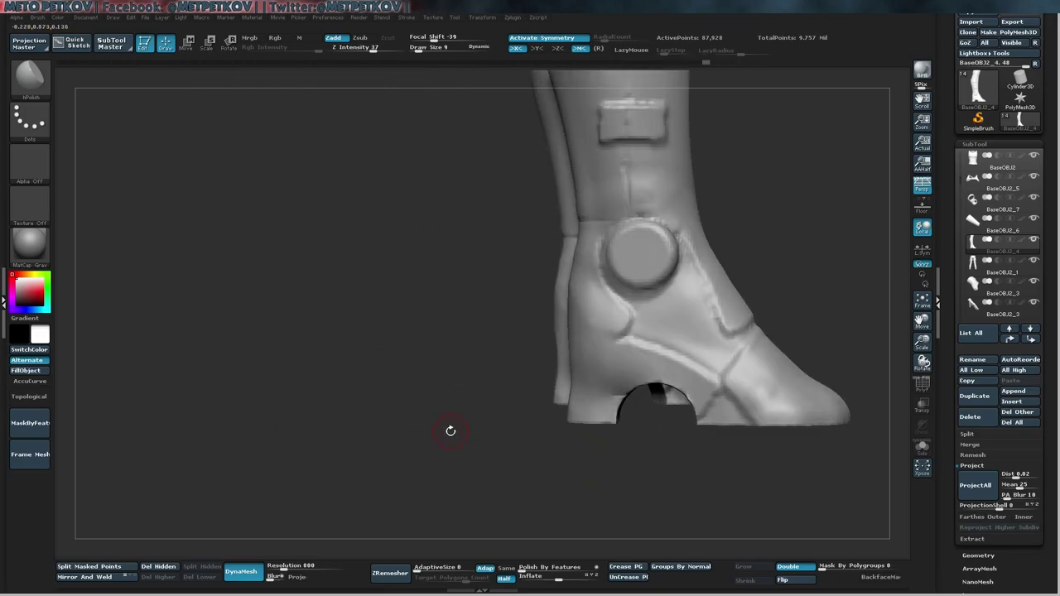
- Adjust the boots' heel and sole silhouette with the Move brush at draw size 51
{"action": "key", "text": "b"}
{"action": "key", "text": "m"}
{"action": "key", "text": "v"}
{"action": "key", "text": "space"}
{"action": "left_click_drag", "start_coordinate": [438, 330], "coordinate": [447, 331]}
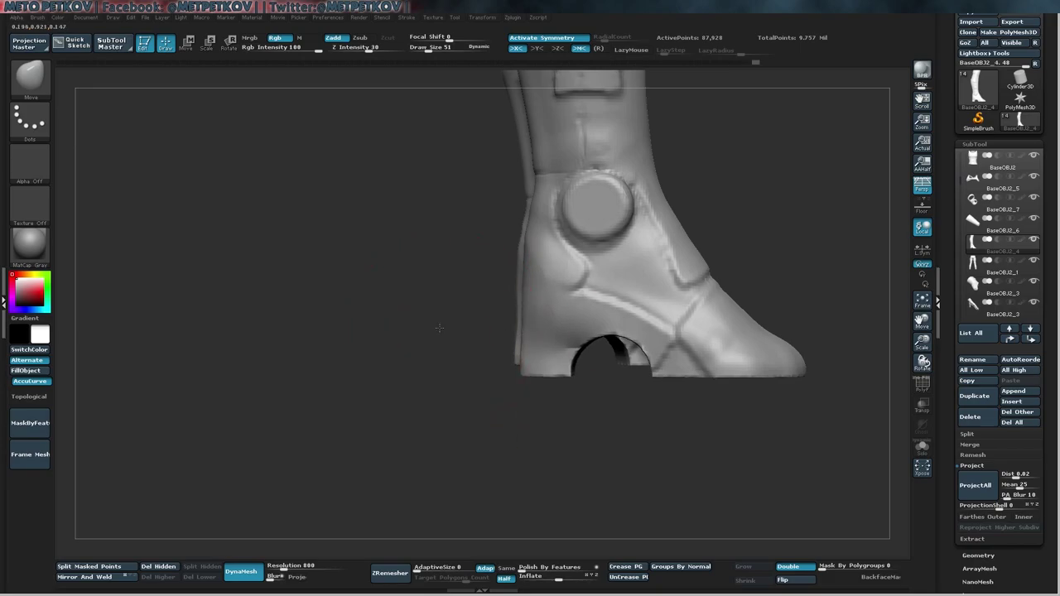
{"action": "key", "text": "p"}
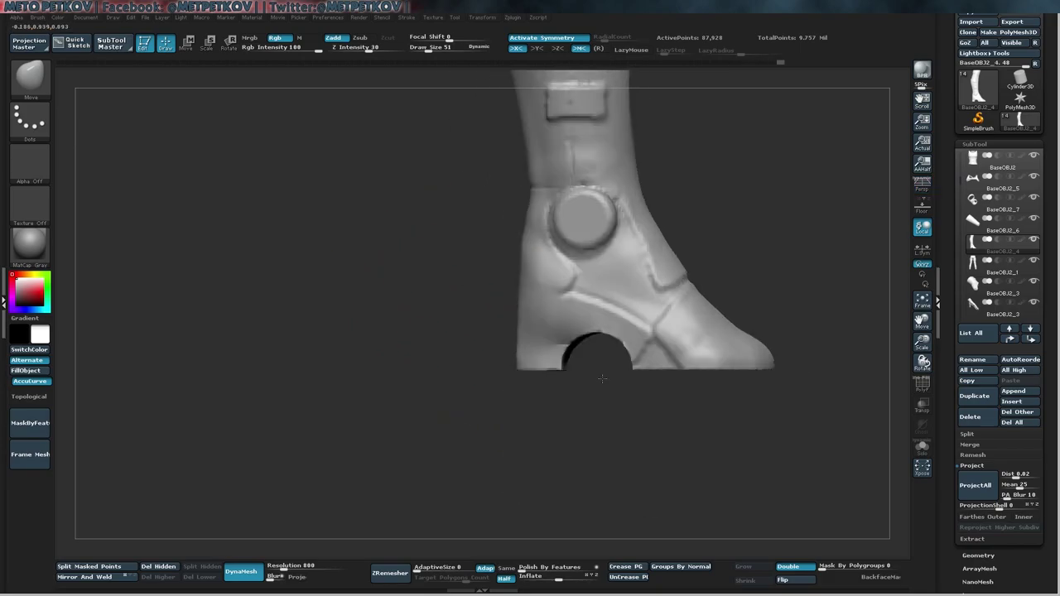
- Refine and remesh the boots around the heel and arch, ending with the Fold_02 brush at draw size 7
{"action": "key", "text": "shift"}
{"action": "mouse_move", "coordinate": [688, 432]}
{"action": "left_mouse_down", "text": "alt"}
{"action": "mouse_move", "coordinate": [486, 414]}
{"action": "mouse_move", "coordinate": [429, 306]}
{"action": "mouse_move", "coordinate": [589, 347]}
{"action": "left_mouse_up", "text": "alt"}
{"action": "key", "text": "ctrl"}
{"action": "mouse_move", "coordinate": [391, 306]}
{"action": "left_mouse_down"}
{"action": "mouse_move", "coordinate": [415, 306]}
{"action": "mouse_move", "coordinate": [331, 282]}
{"action": "mouse_move", "coordinate": [300, 293]}
{"action": "mouse_move", "coordinate": [294, 258]}
{"action": "mouse_move", "coordinate": [385, 294]}
{"action": "left_mouse_up"}
{"action": "key", "text": "b"}
{"action": "key", "text": "2"}
{"action": "mouse_move", "coordinate": [497, 336]}
{"action": "left_mouse_down"}
{"action": "mouse_move", "coordinate": [510, 323]}
{"action": "mouse_move", "coordinate": [644, 374]}
{"action": "left_mouse_up"}
{"action": "key", "text": "ctrl"}
{"action": "key", "text": "f"}
{"action": "left_click_drag", "start_coordinate": [654, 414], "coordinate": [696, 260]}
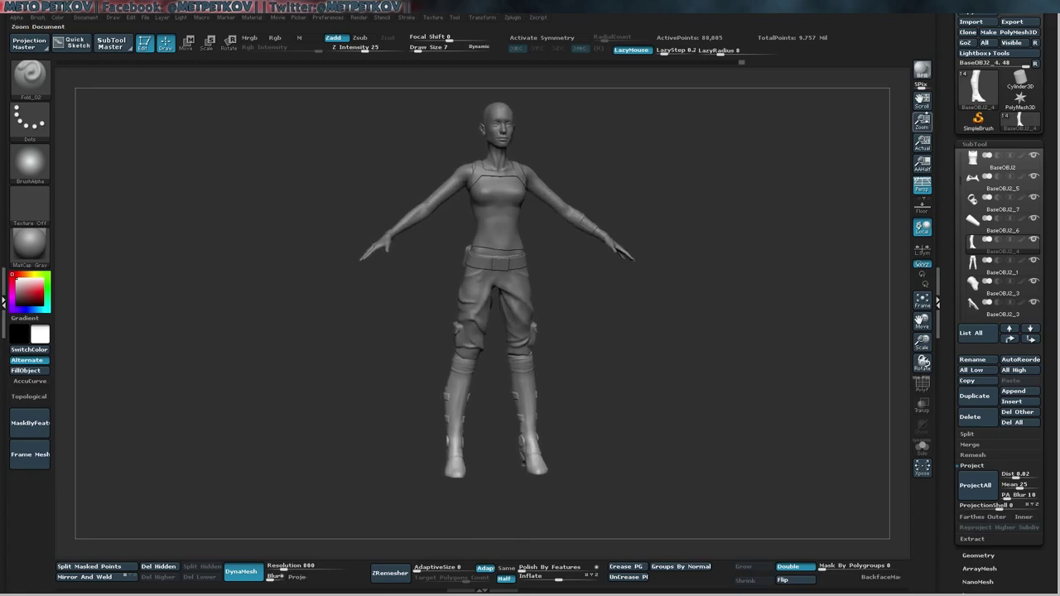
- Review the whole figure from the front and save the project
{"action": "scroll", "coordinate": [987, 347], "scroll_direction": "down", "scroll_amount": 1}
{"action": "mouse_move", "coordinate": [759, 232]}
{"action": "left_mouse_down"}
{"action": "mouse_move", "coordinate": [816, 236]}
{"action": "mouse_move", "coordinate": [761, 235]}
{"action": "left_mouse_up"}
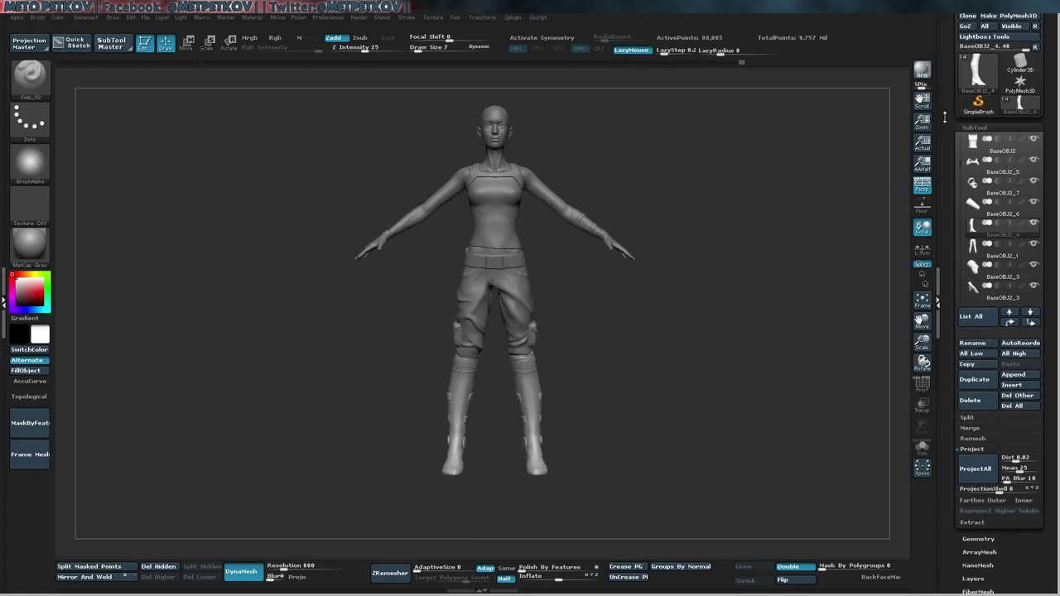
{"action": "left_click", "coordinate": [979, 102]}
{"action": "left_click", "coordinate": [505, 203]}
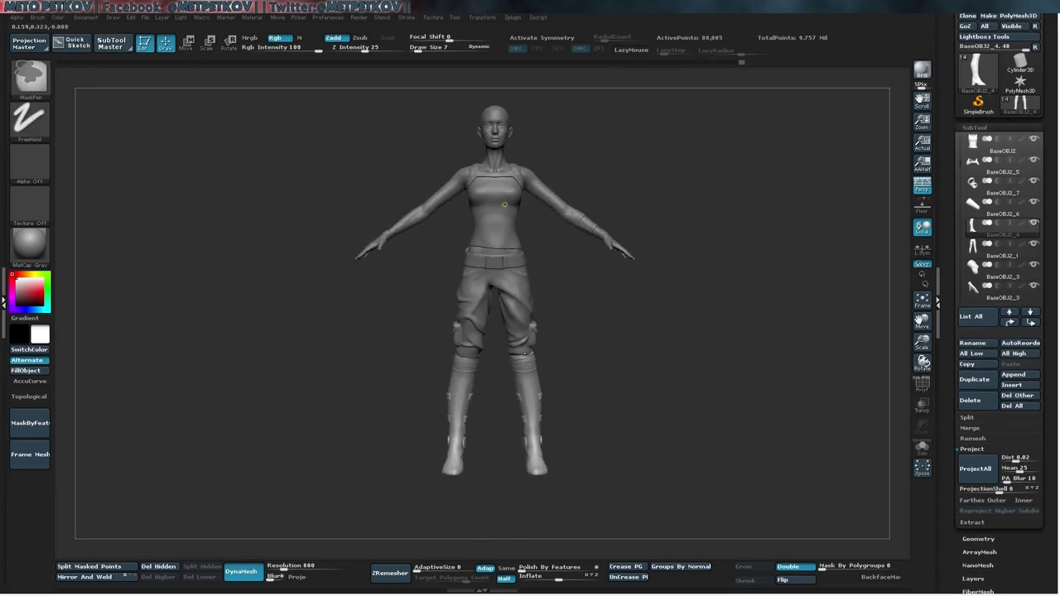
{"action": "key", "text": "ctrl+s"}
- Switch from the character to the Plane3D tool and draw a front-facing plane on the empty canvas
{"action": "left_click", "coordinate": [979, 102]}
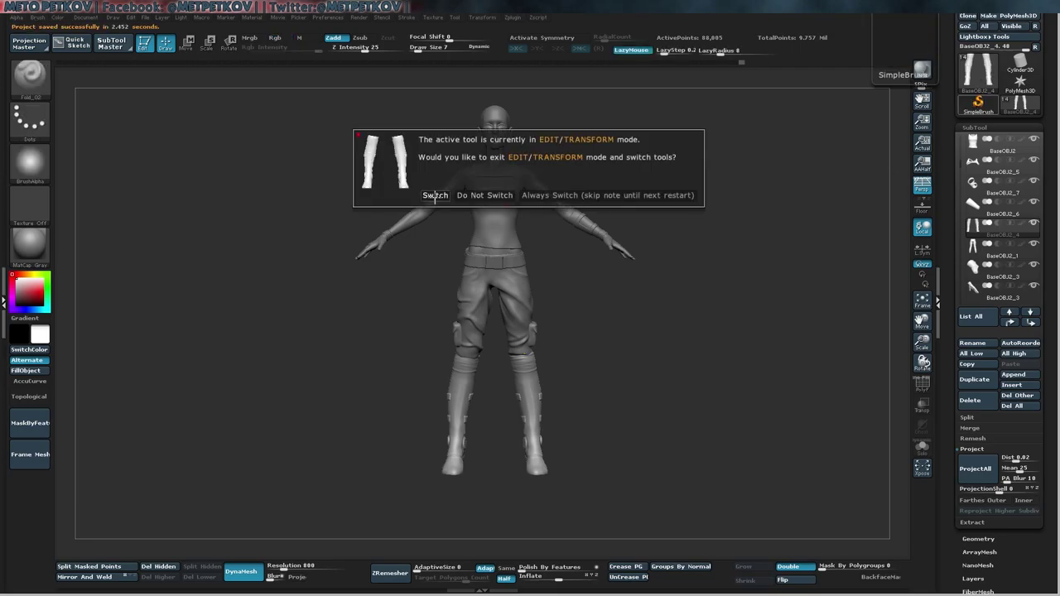
{"action": "key", "text": "Return"}
{"action": "left_click", "coordinate": [979, 70]}
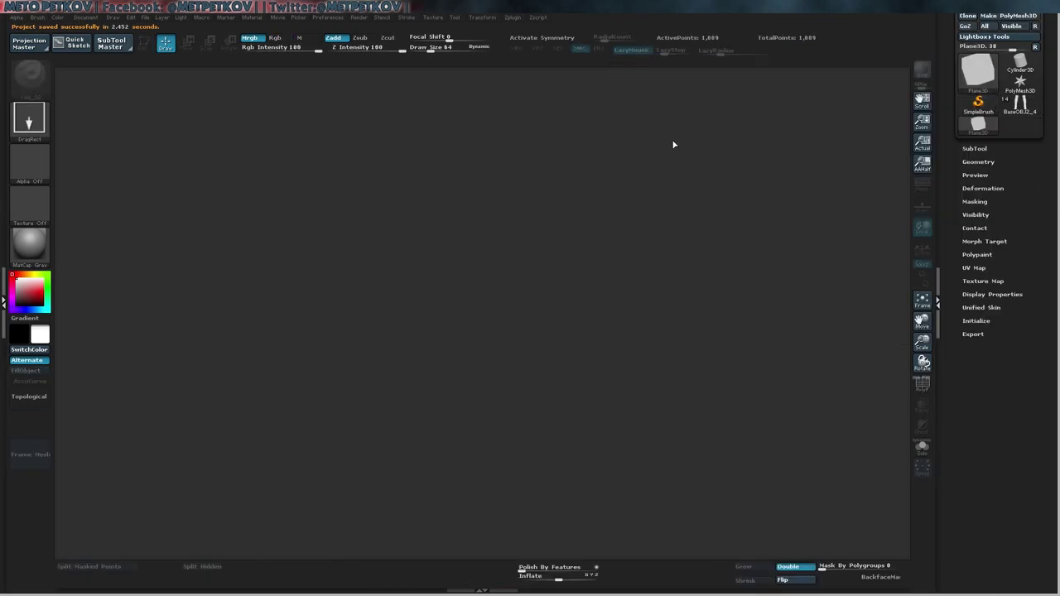
{"action": "left_click", "coordinate": [674, 141]}
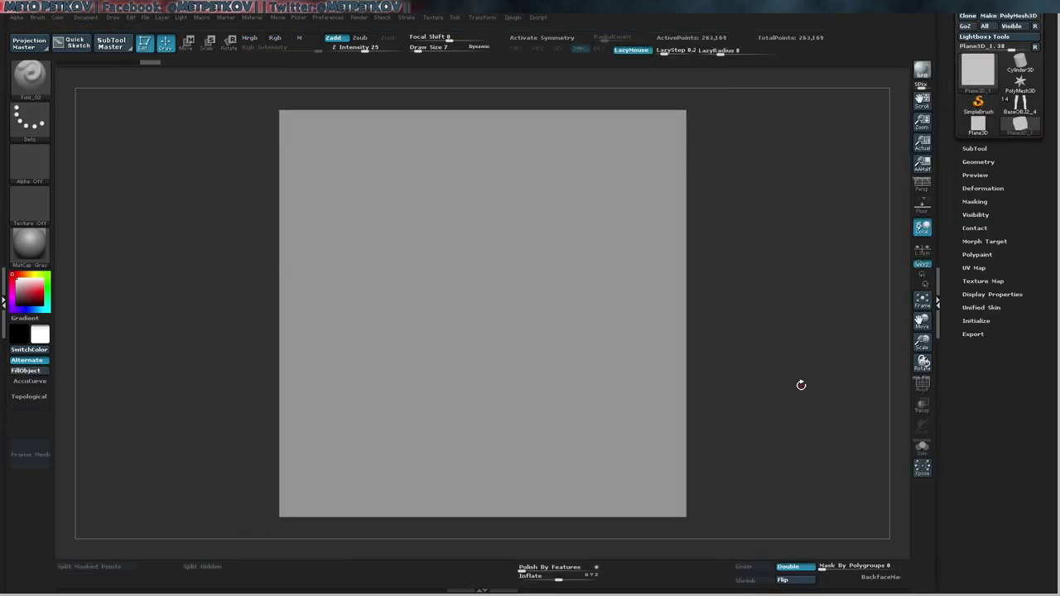
- Convert the plane to a PolyMesh3D and subdivide it to about 4.19 million polygons
{"action": "left_click", "coordinate": [1022, 16]}
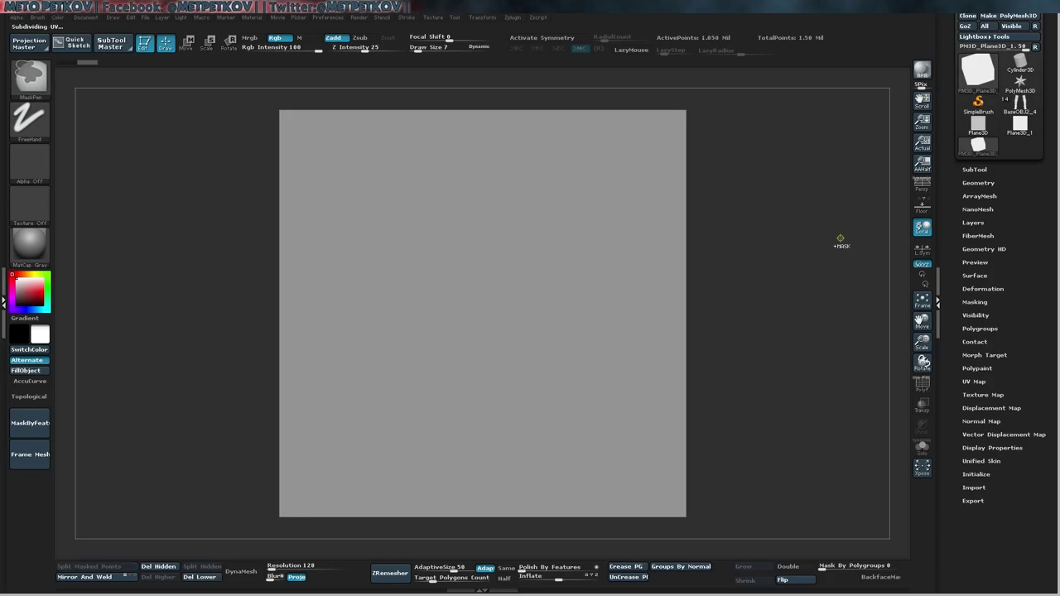
{"action": "key", "text": "ctrl+z"}
{"action": "key", "text": "ctrl+z"}
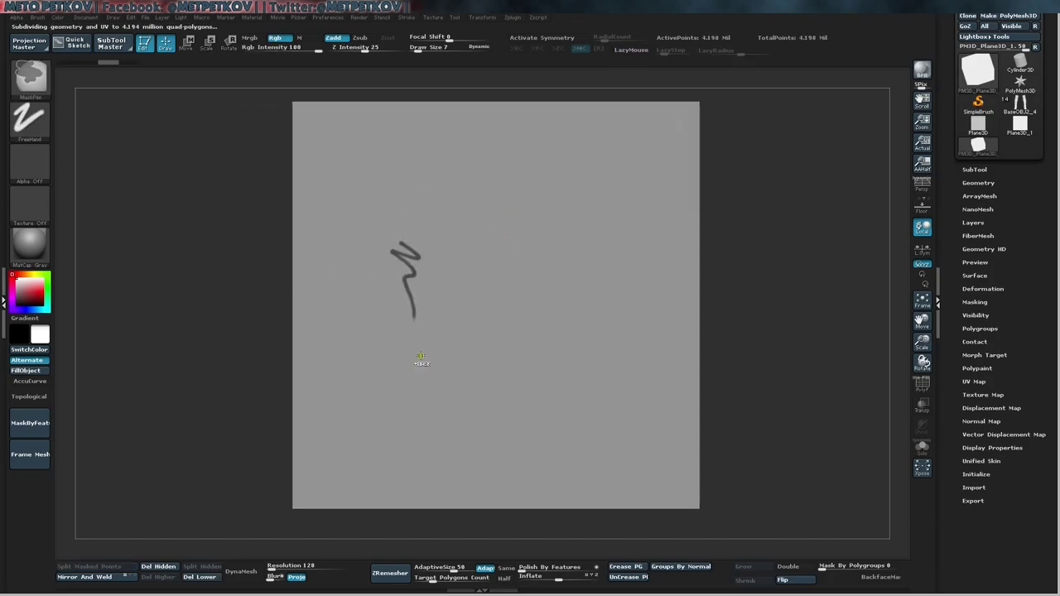
- Test sculpting brushes, including Clay, with a stroke on the plane and undo it
{"action": "key", "text": "b"}
{"action": "key", "text": "d"}
{"action": "key", "text": "s"}
{"action": "key", "text": "b"}
{"action": "key", "text": "Escape"}
{"action": "key", "text": "b"}
{"action": "key", "text": "c"}
{"action": "key", "text": "l"}
{"action": "key", "text": "space"}
{"action": "left_click_drag", "start_coordinate": [403, 213], "coordinate": [414, 331]}
{"action": "key", "text": "ctrl+z"}
- Choose the Standard brush at draw size 21 and begin handwriting text starting with "Th" near the plane's upper edge
{"action": "key", "text": "space"}
{"action": "key", "text": "b"}
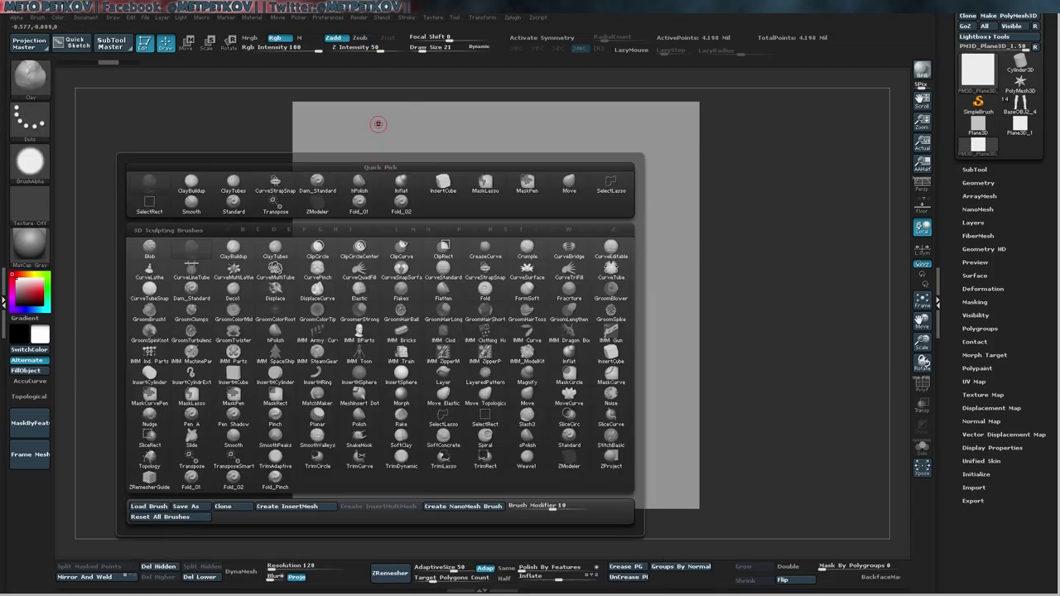
{"action": "key", "text": "s"}
{"action": "key", "text": "t"}
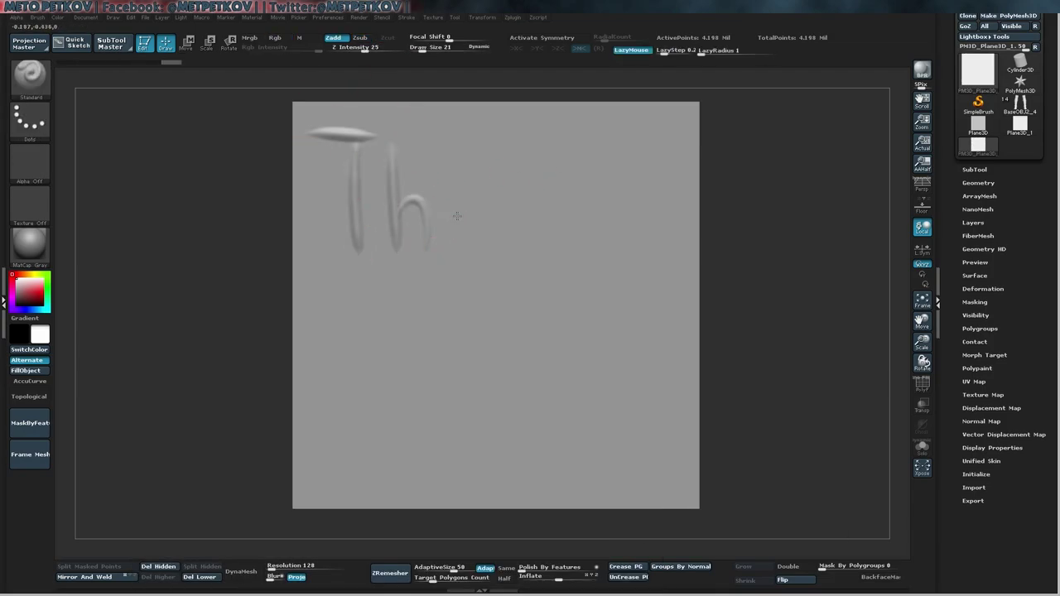